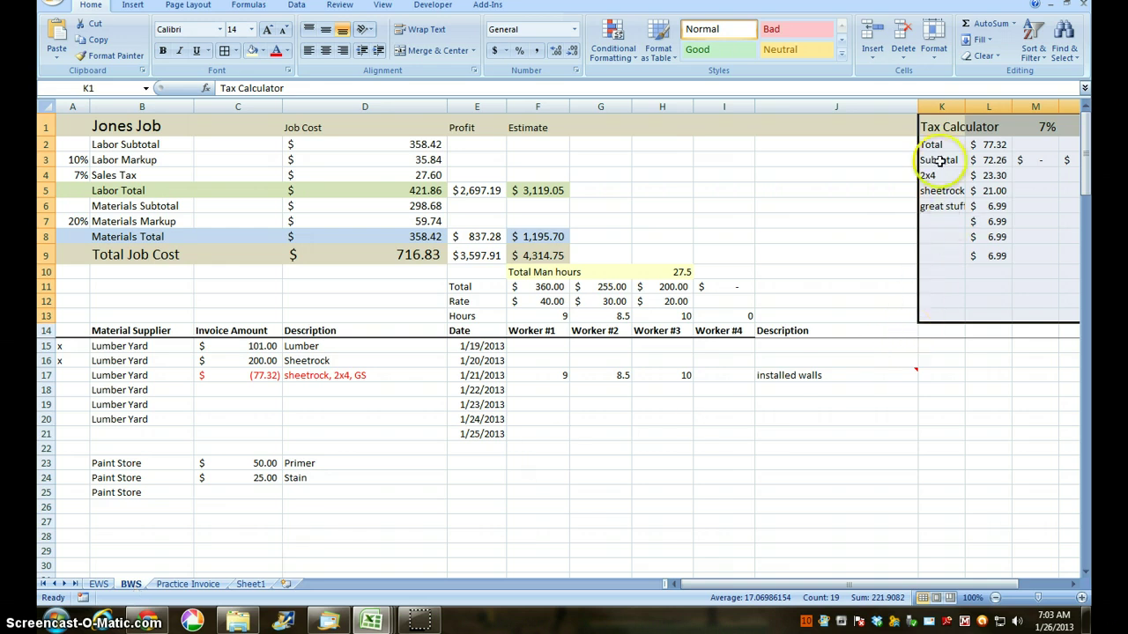
# Step: Move the Tax Calculator block from K1:P13 one column left to J1:O13
pyautogui.click(1072, 584)
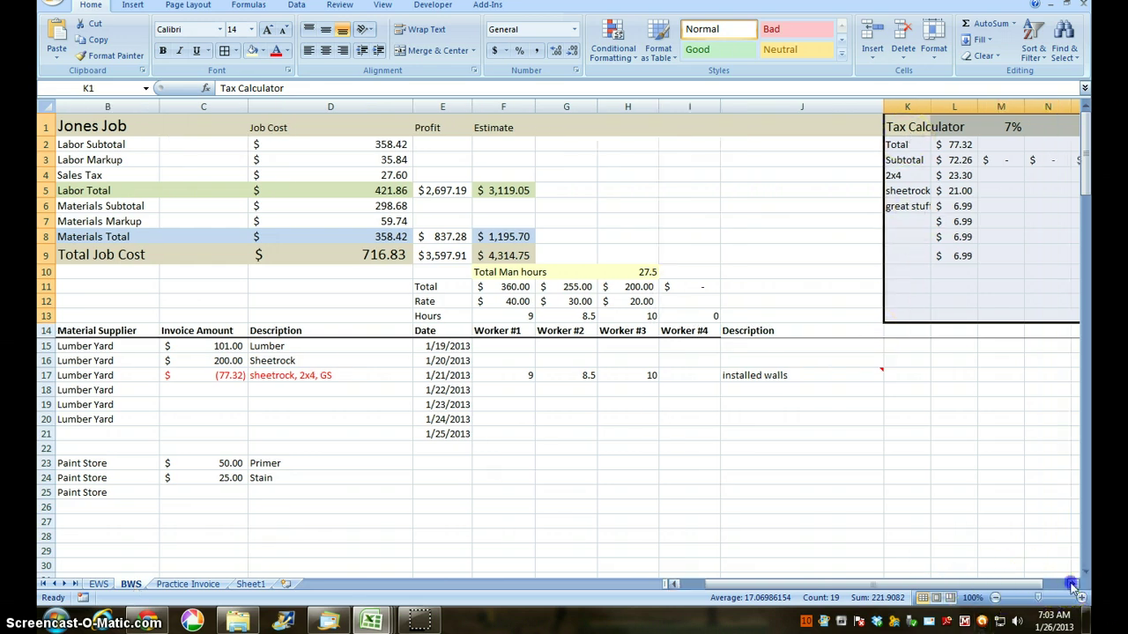
pyautogui.click(1072, 584)
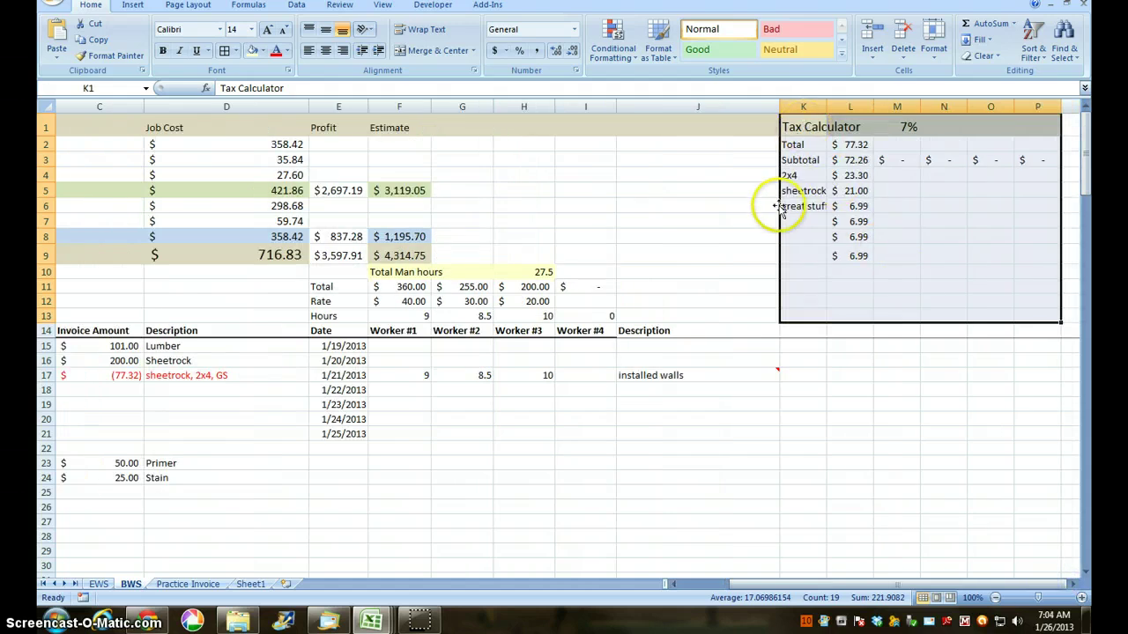
pyautogui.moveTo(779, 207); pyautogui.dragTo(738, 212)
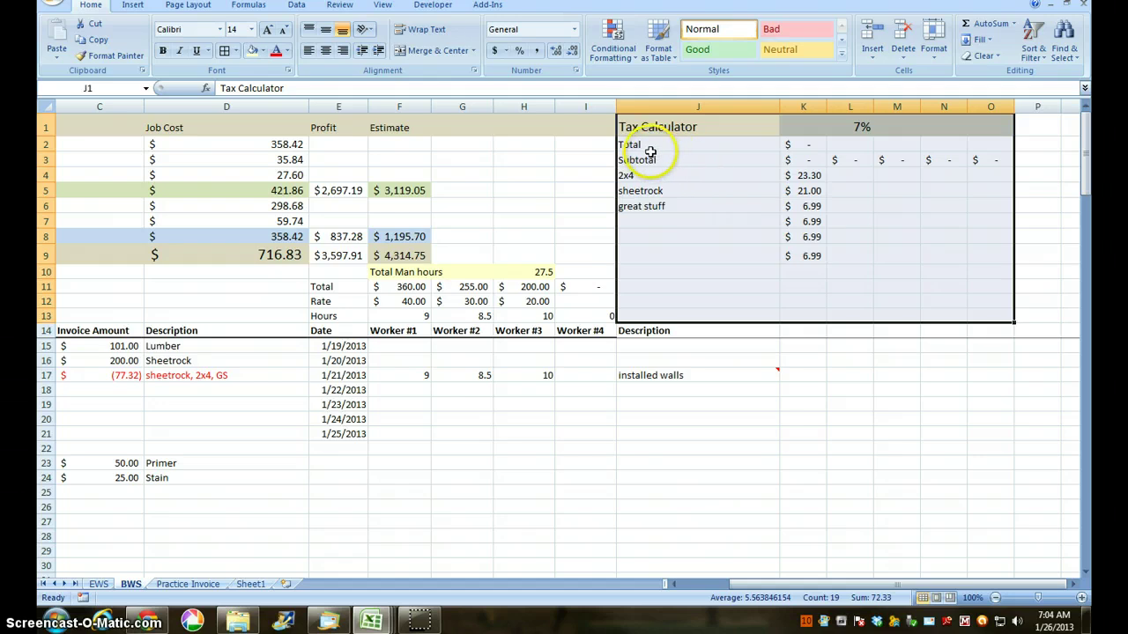
# Step: Give the calculator's Total and Subtotal rows (J2:O3) All Borders
pyautogui.moveTo(650, 153); pyautogui.dragTo(986, 146)
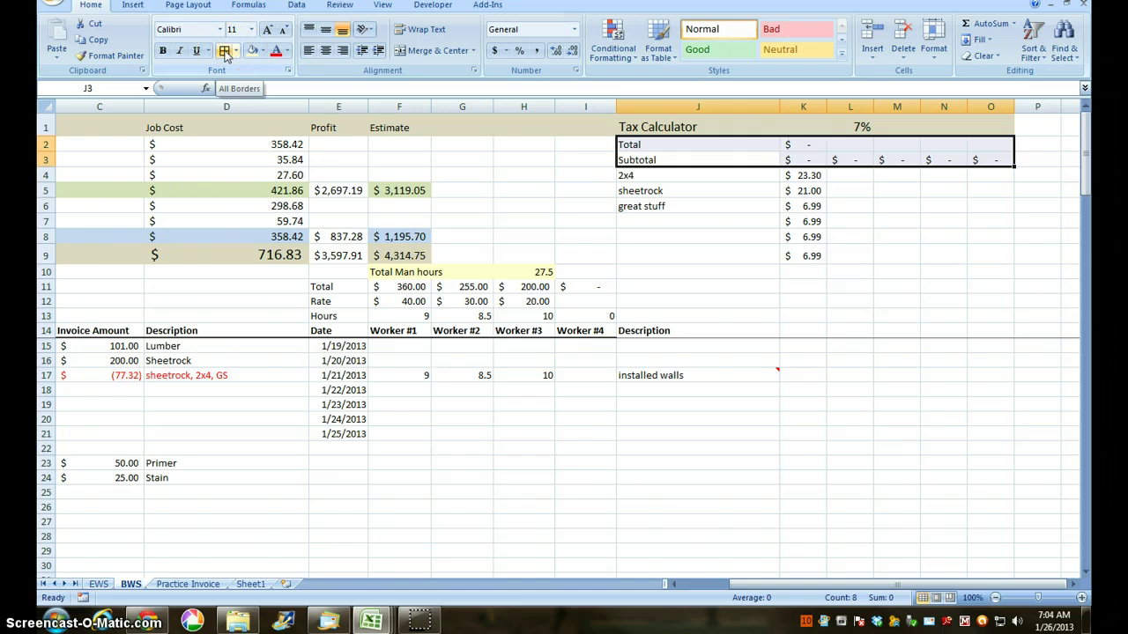
pyautogui.click(235, 51)
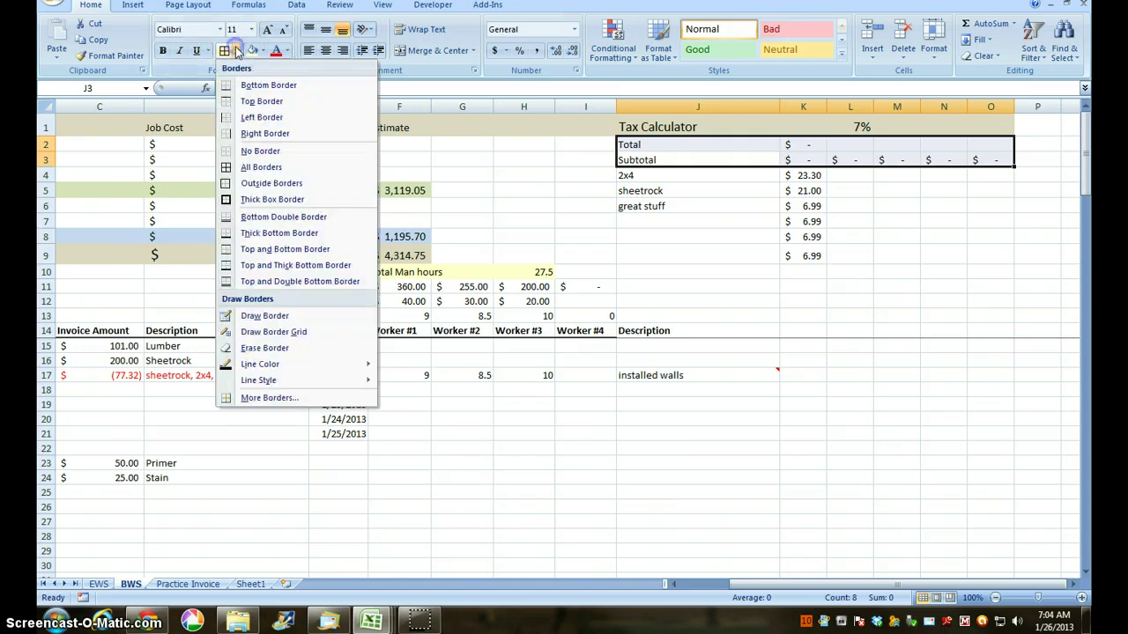
pyautogui.click(261, 166)
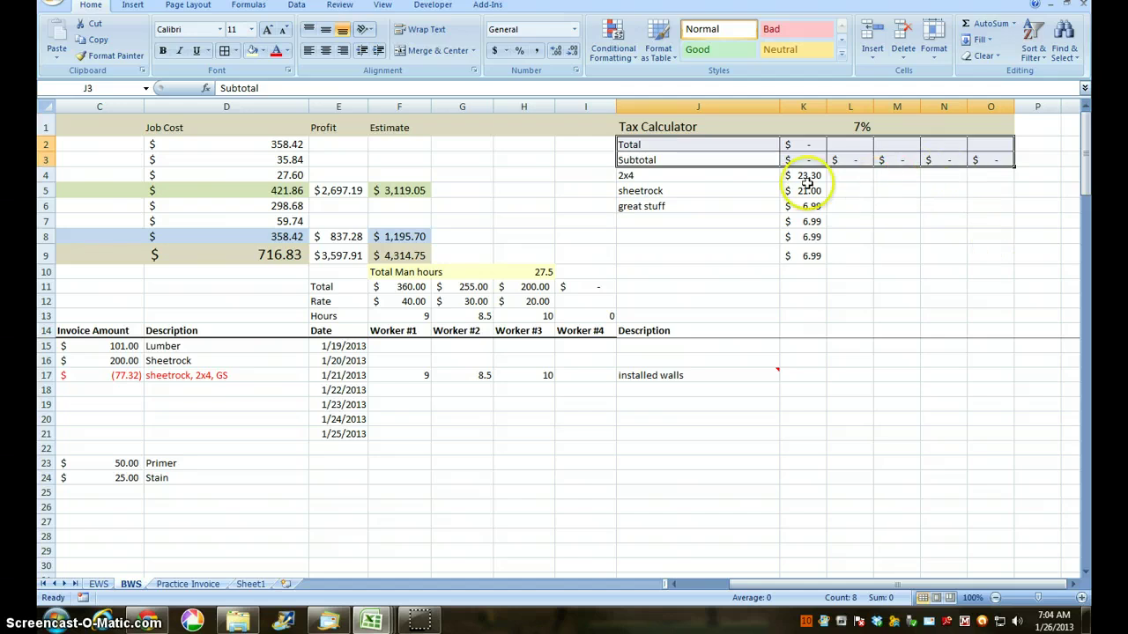
pyautogui.moveTo(829, 589); pyautogui.dragTo(738, 595)
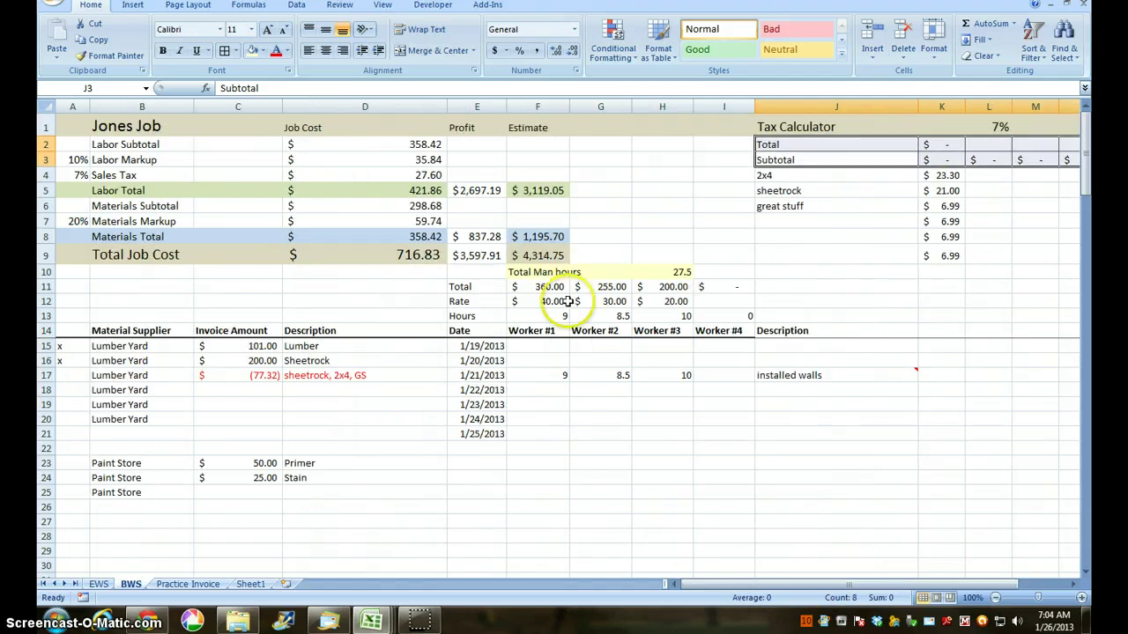
# Step: Put a thick box border around the Total Job Cost row A9:D9 and the F9 estimate
pyautogui.moveTo(436, 255); pyautogui.dragTo(88, 251)
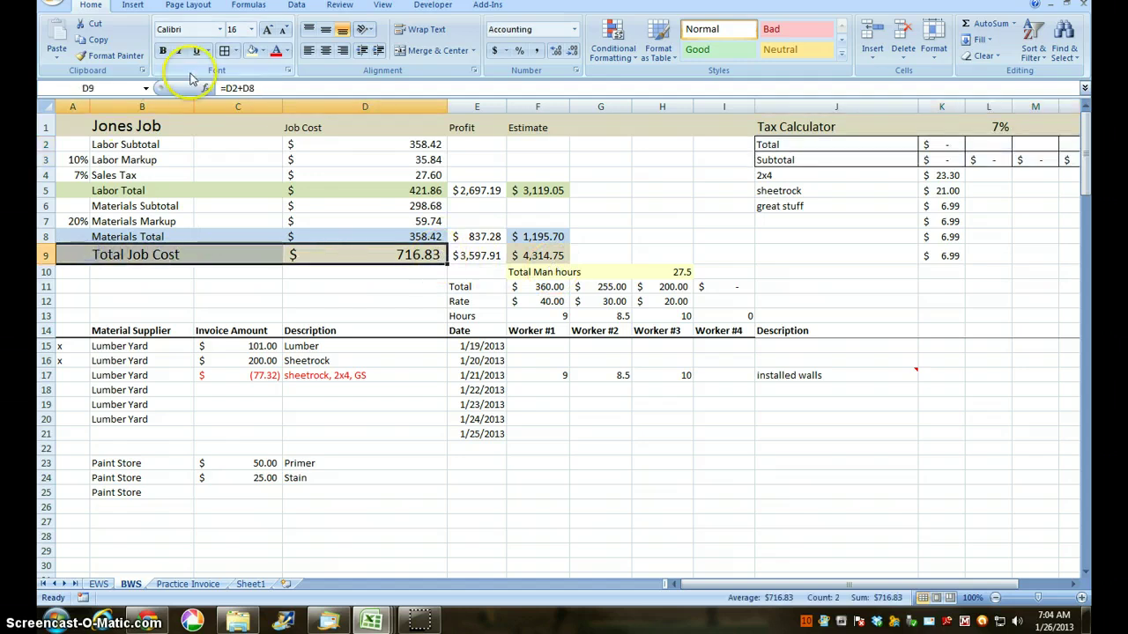
pyautogui.click(236, 51)
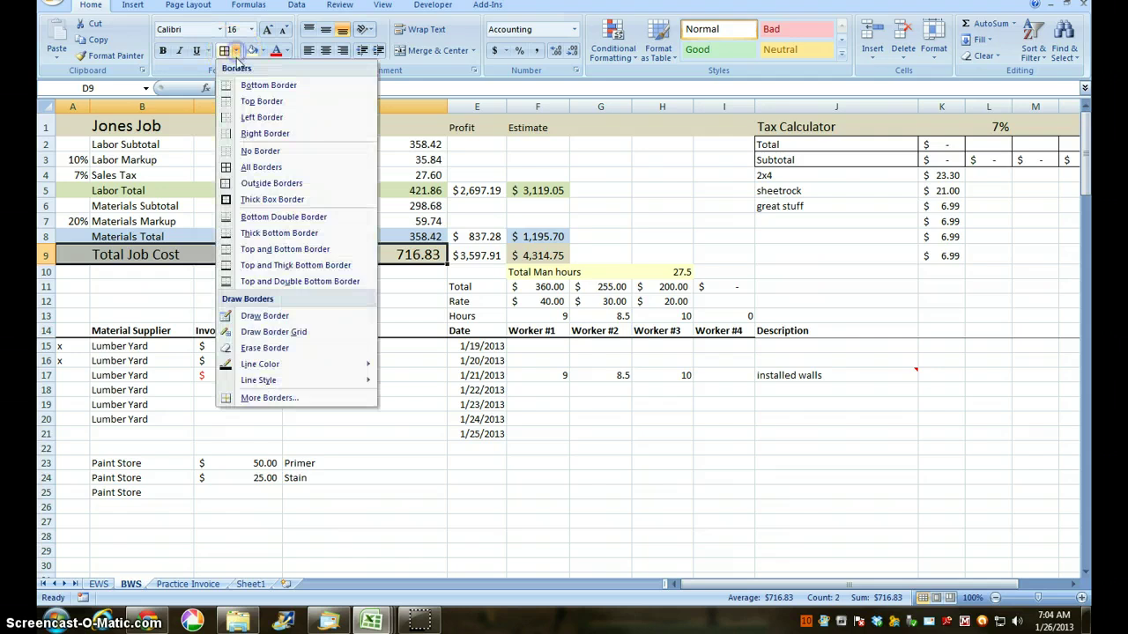
pyautogui.click(289, 195)
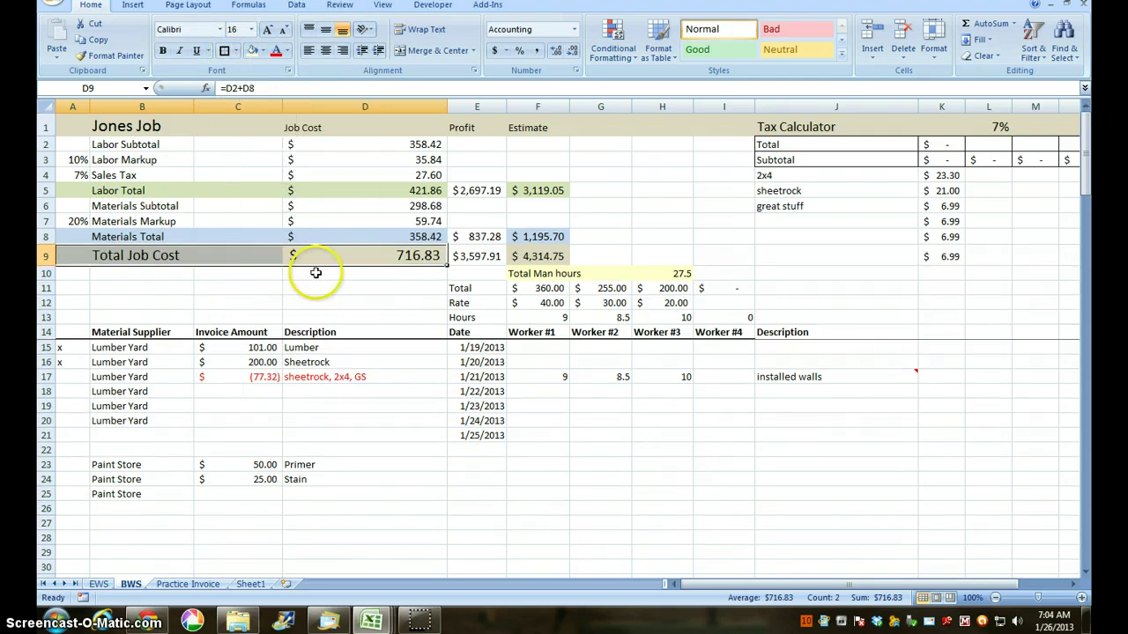
pyautogui.click(530, 256)
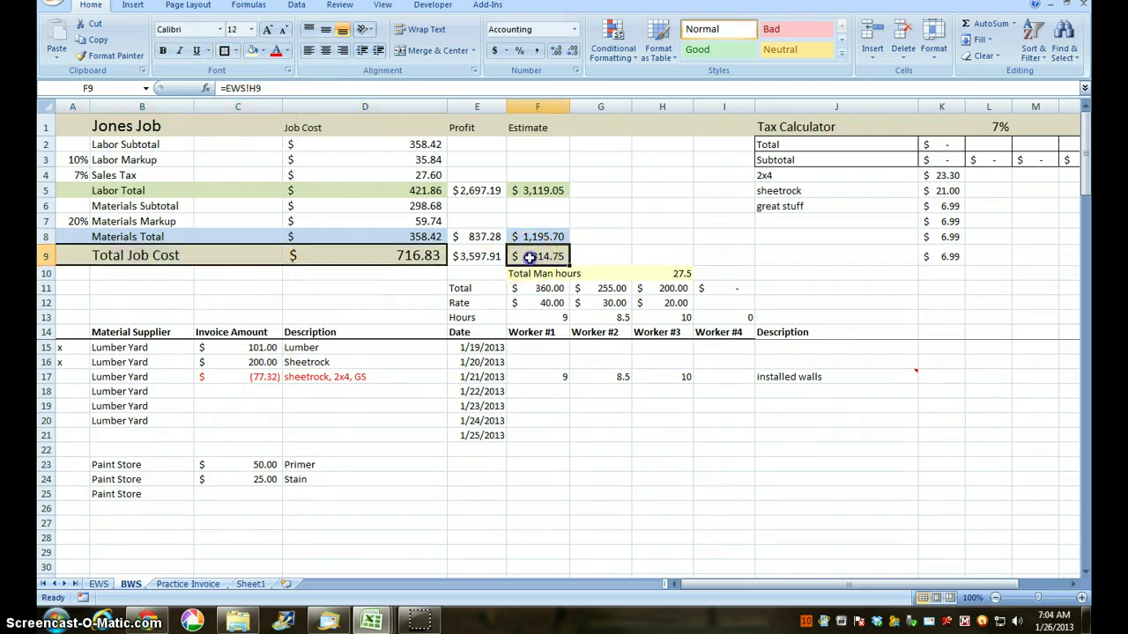
pyautogui.click(225, 51)
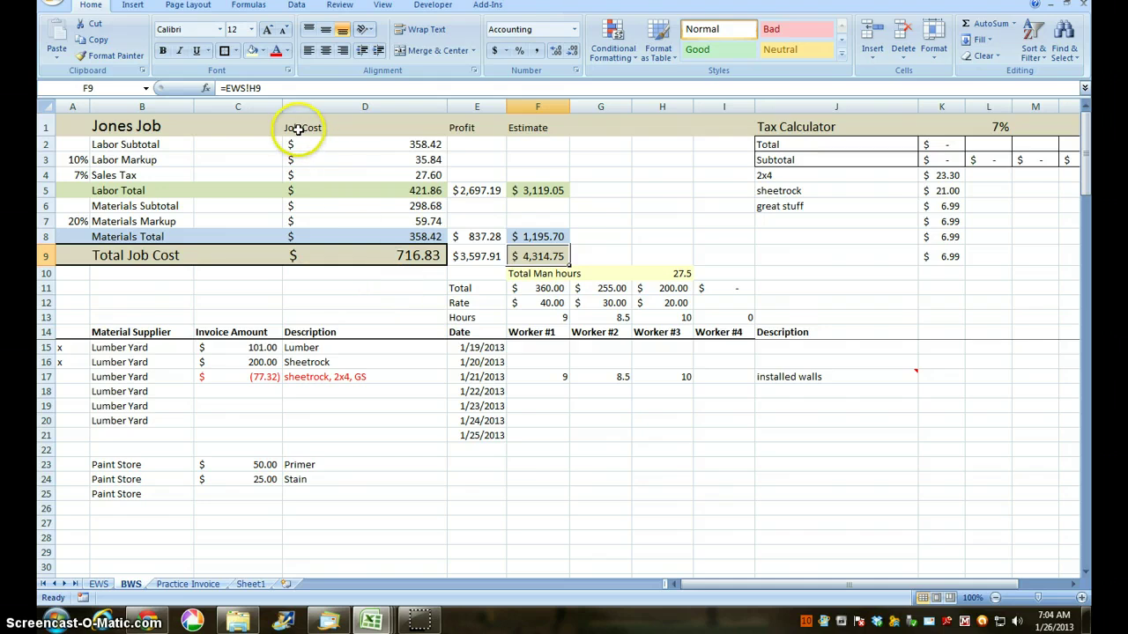
# Step: Enlarge the Job Cost, Profit and Estimate headers in D1:F1 to 18 point
pyautogui.moveTo(301, 128); pyautogui.dragTo(558, 133)
pyautogui.click(267, 29)
pyautogui.click(267, 29)
pyautogui.click(267, 29)
pyautogui.click(268, 30)
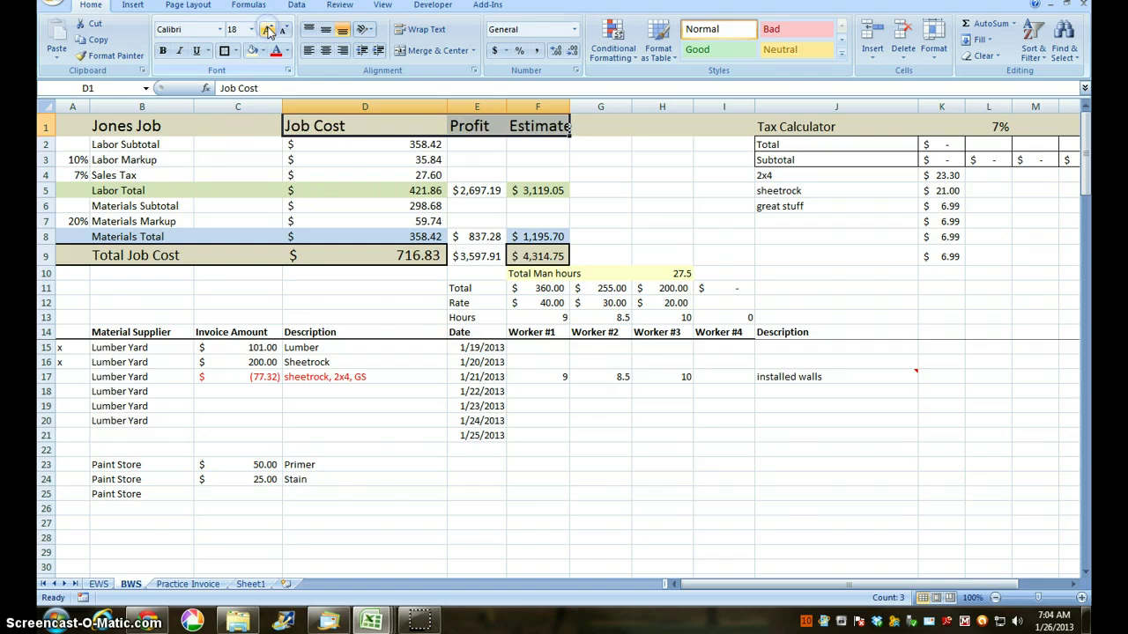
pyautogui.click(403, 331)
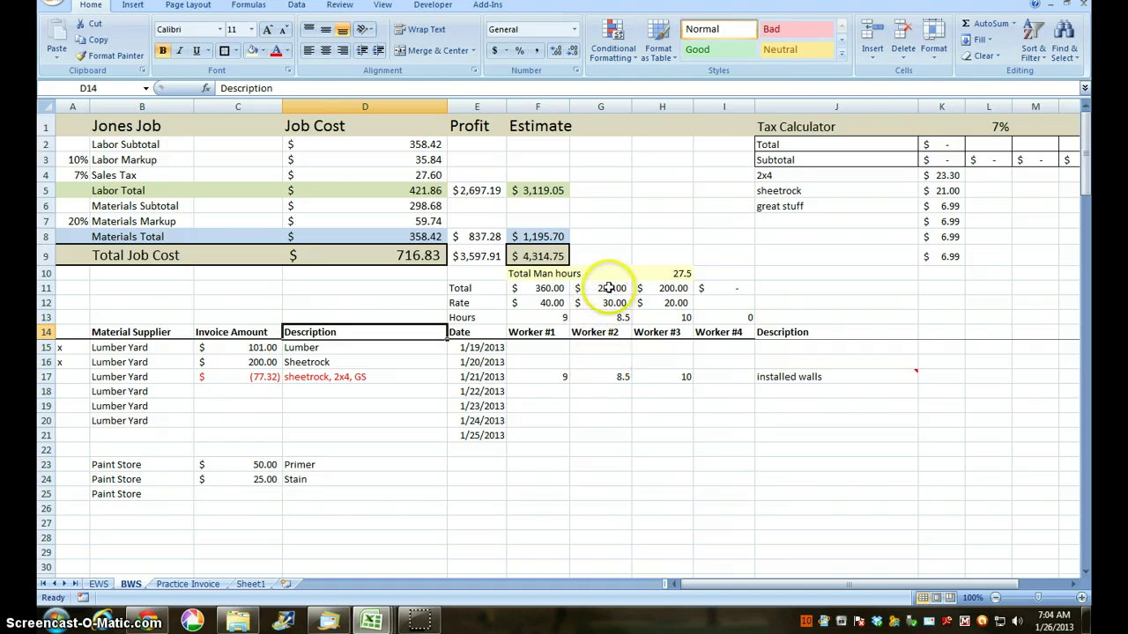
# Step: Shade the Worker #2 column from G11 down with Olive Green, Lighter 80%
pyautogui.moveTo(609, 288); pyautogui.dragTo(626, 468)
pyautogui.scroll(9, 626, 468)
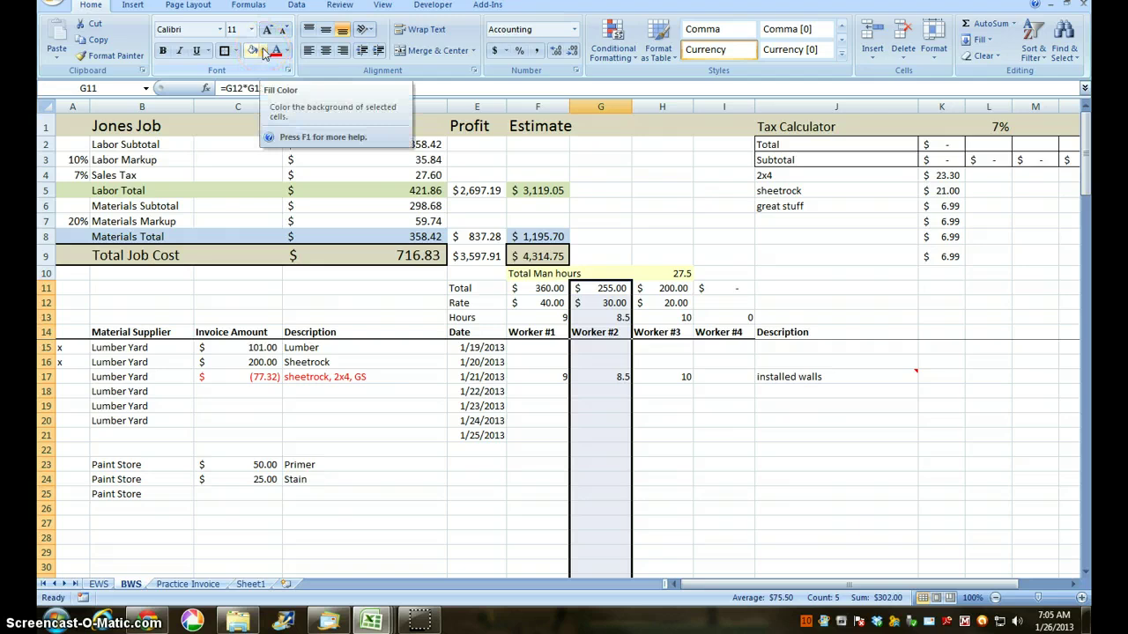
pyautogui.click(263, 53)
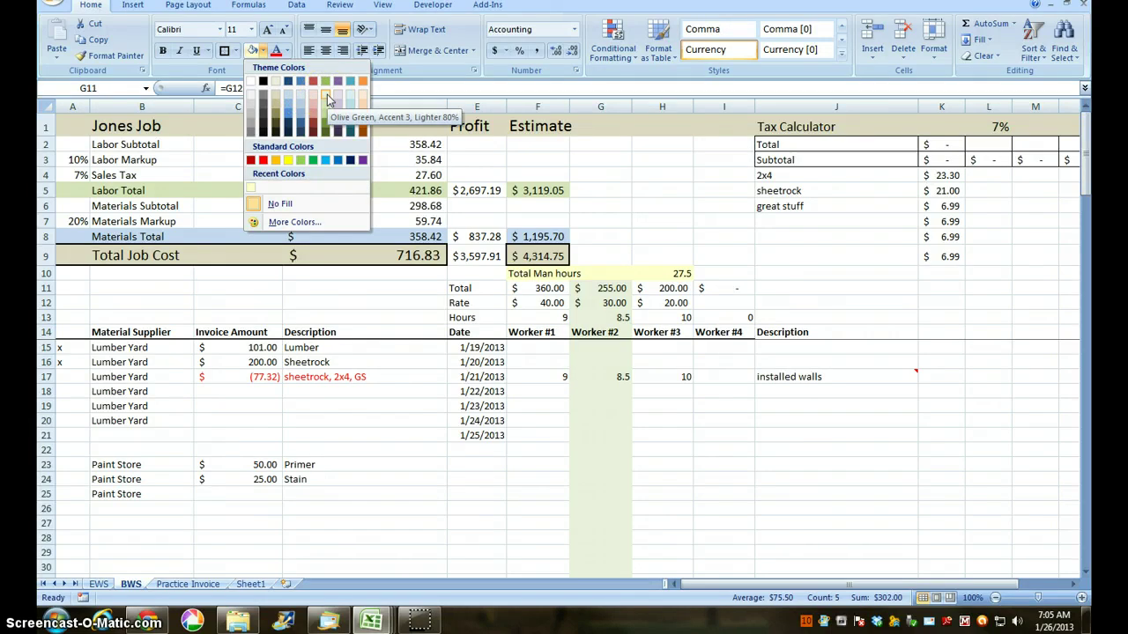
pyautogui.click(326, 95)
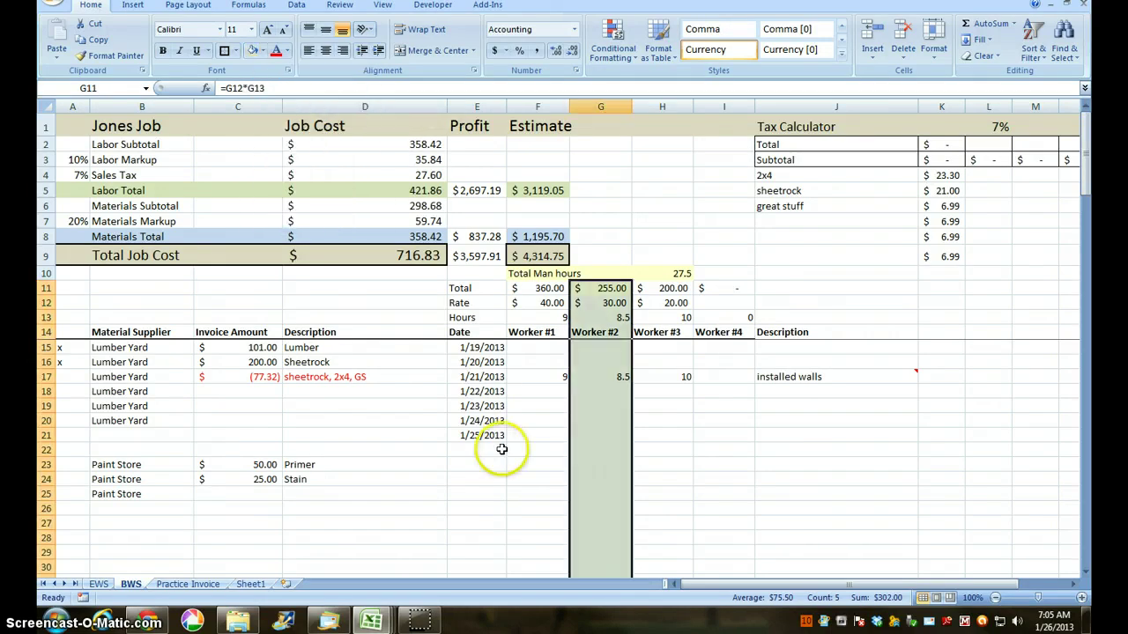
pyautogui.click(500, 450)
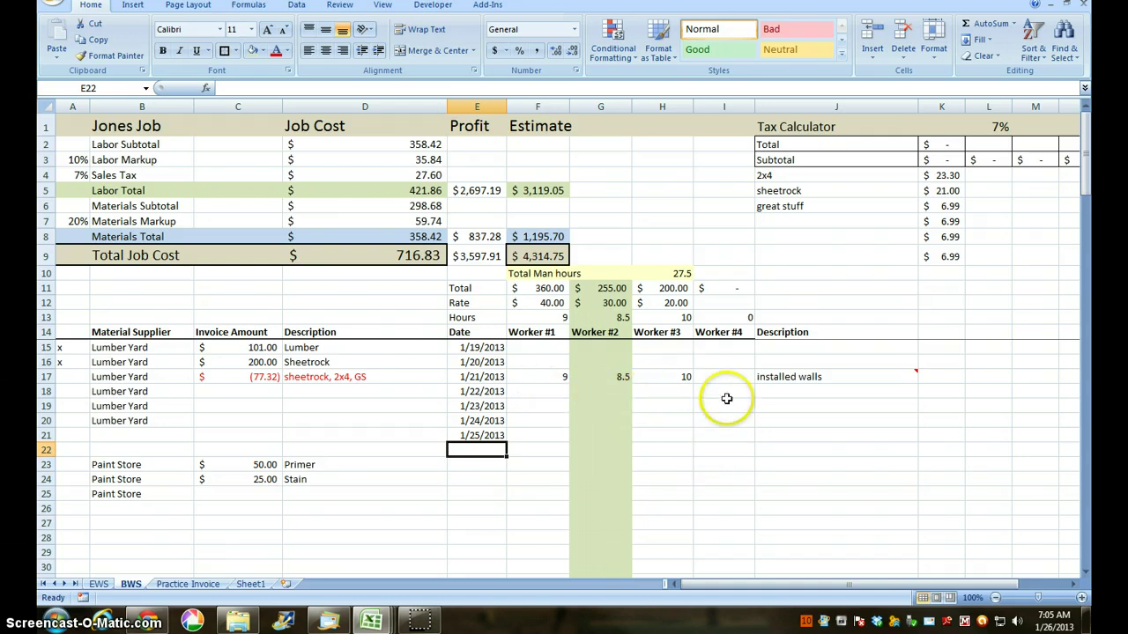
# Step: Apply All Borders to the worker-hours log E15:I22
pyautogui.click(713, 451)
pyautogui.moveTo(713, 451); pyautogui.dragTo(499, 347)
pyautogui.click(235, 50)
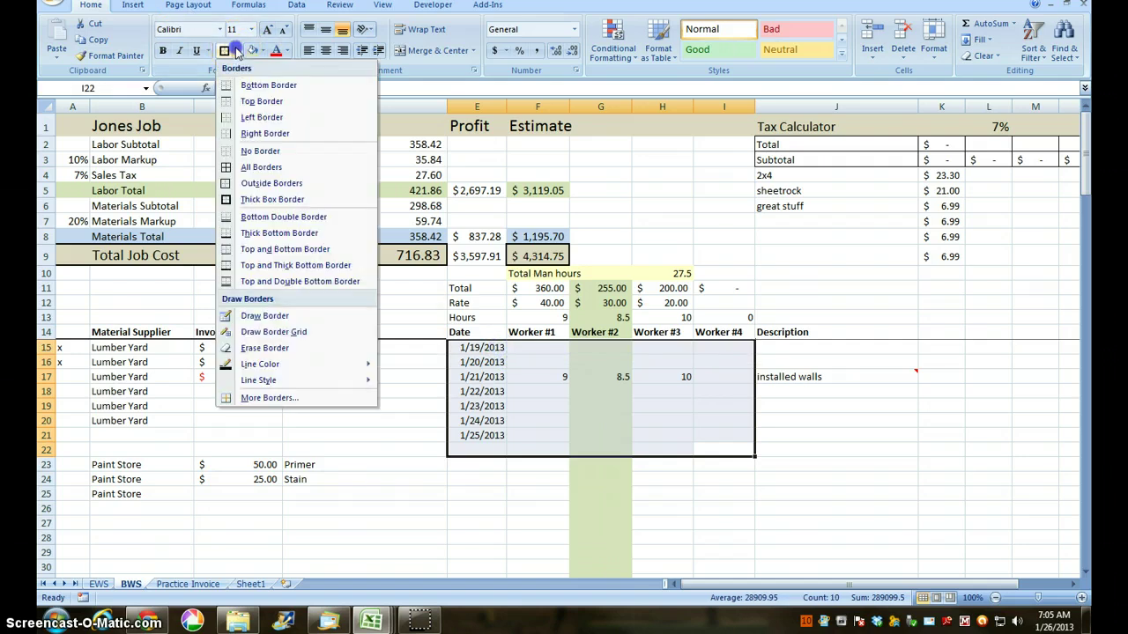
pyautogui.click(261, 167)
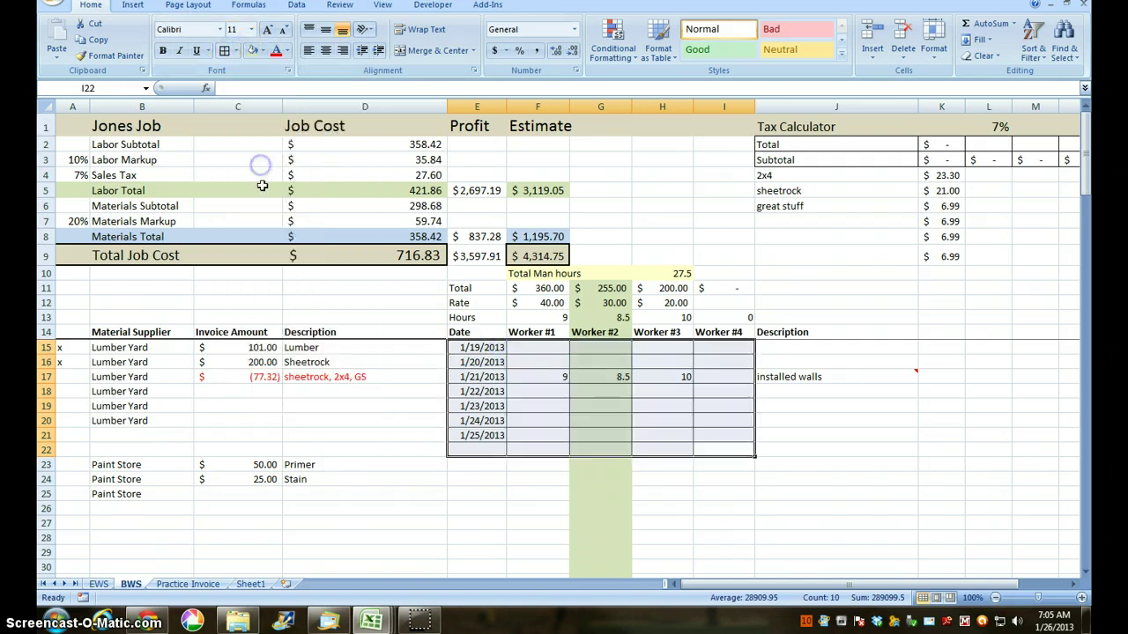
pyautogui.click(372, 433)
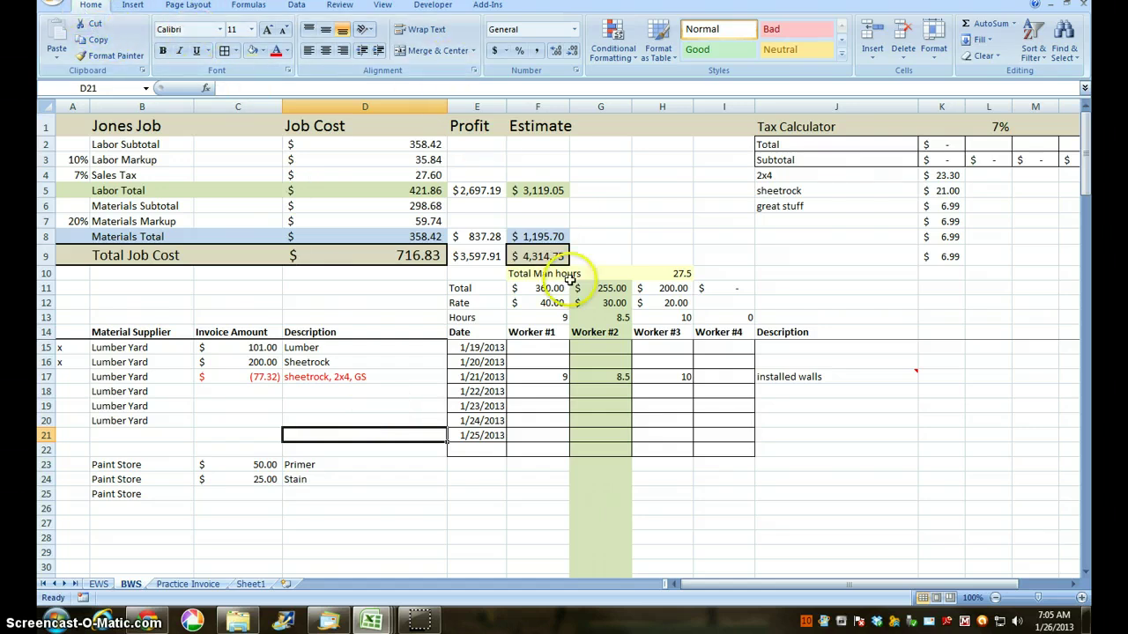
pyautogui.hotkey('ctrl', 'h')
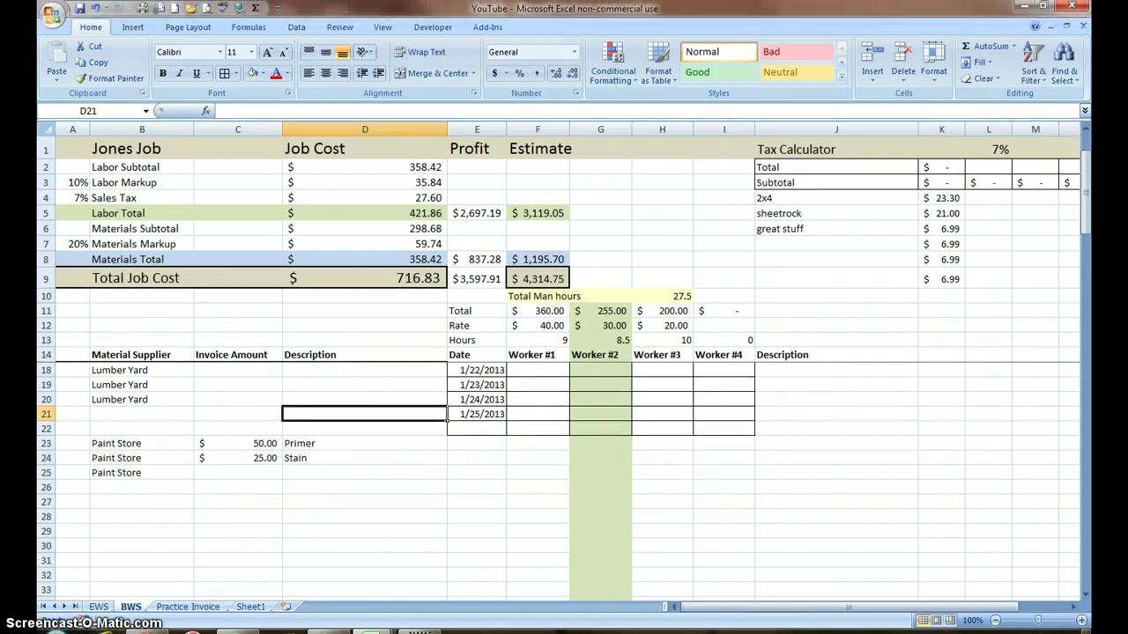
pyautogui.click(95, 8)
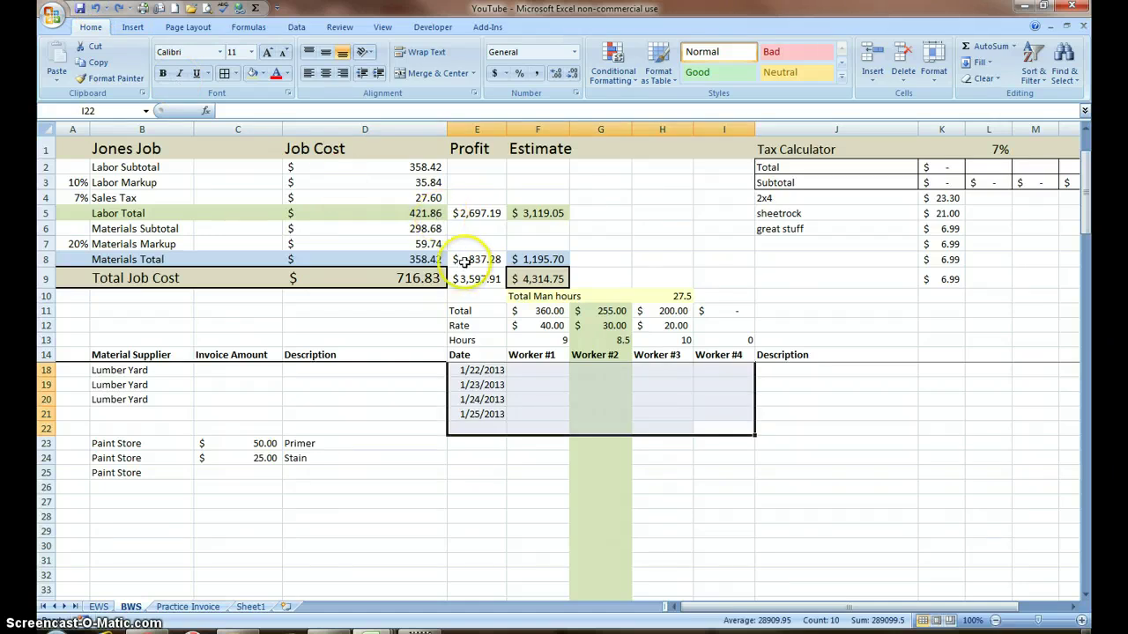
pyautogui.hotkey('ctrl', 'shift', '9')
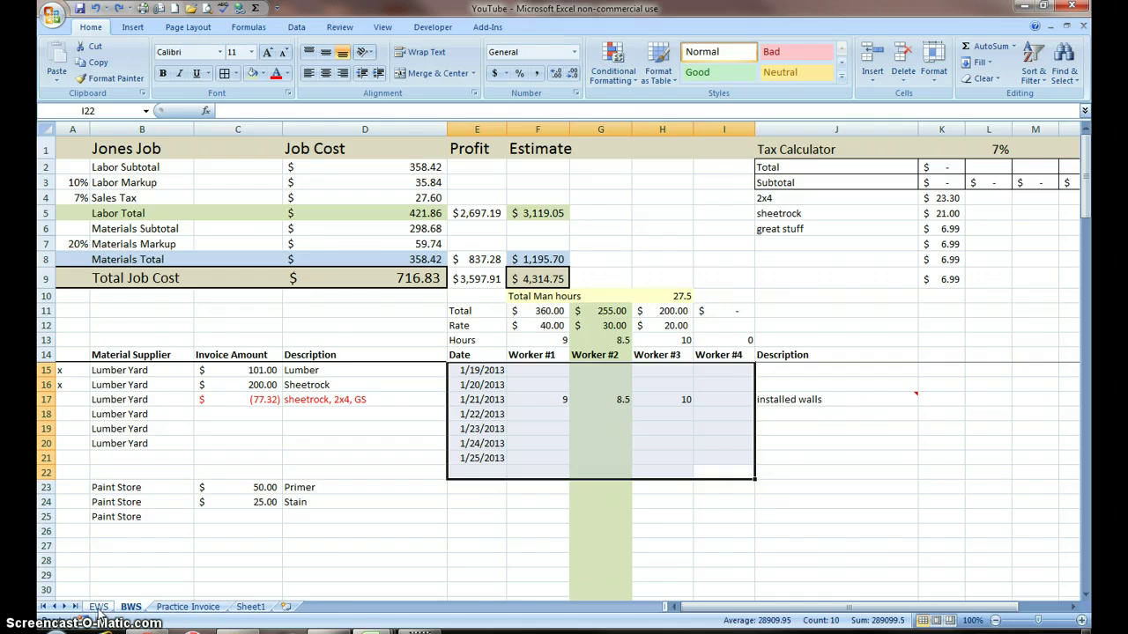
# Step: Look through the EWS, BWS and Practice Invoice sheets, then bring up the Office.com templates page from Sheet1
pyautogui.click(99, 607)
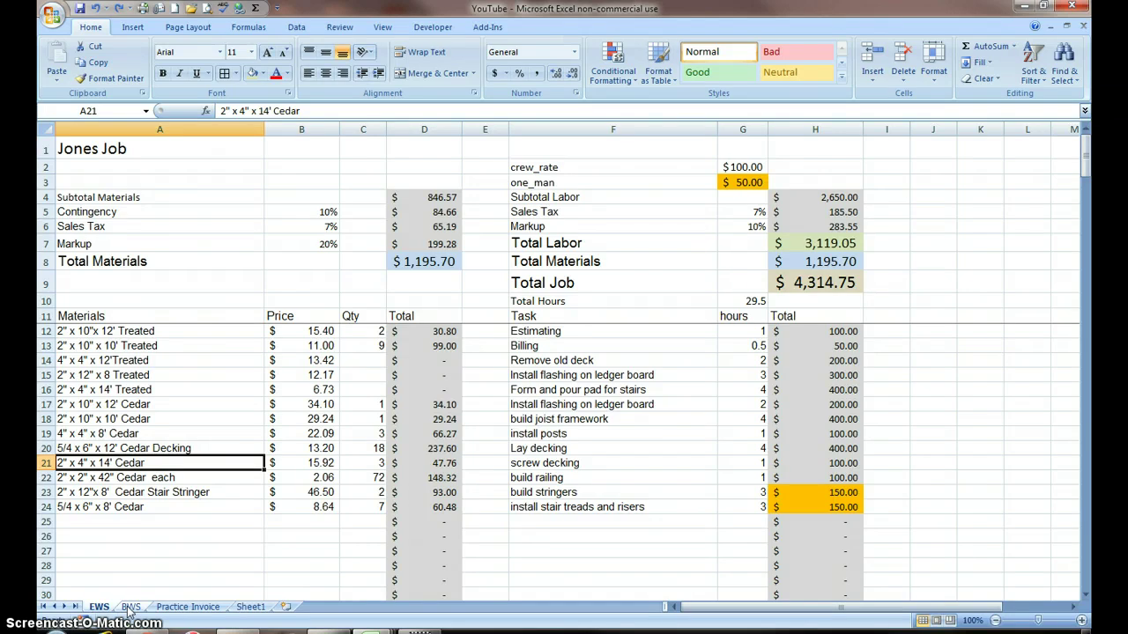
pyautogui.click(130, 607)
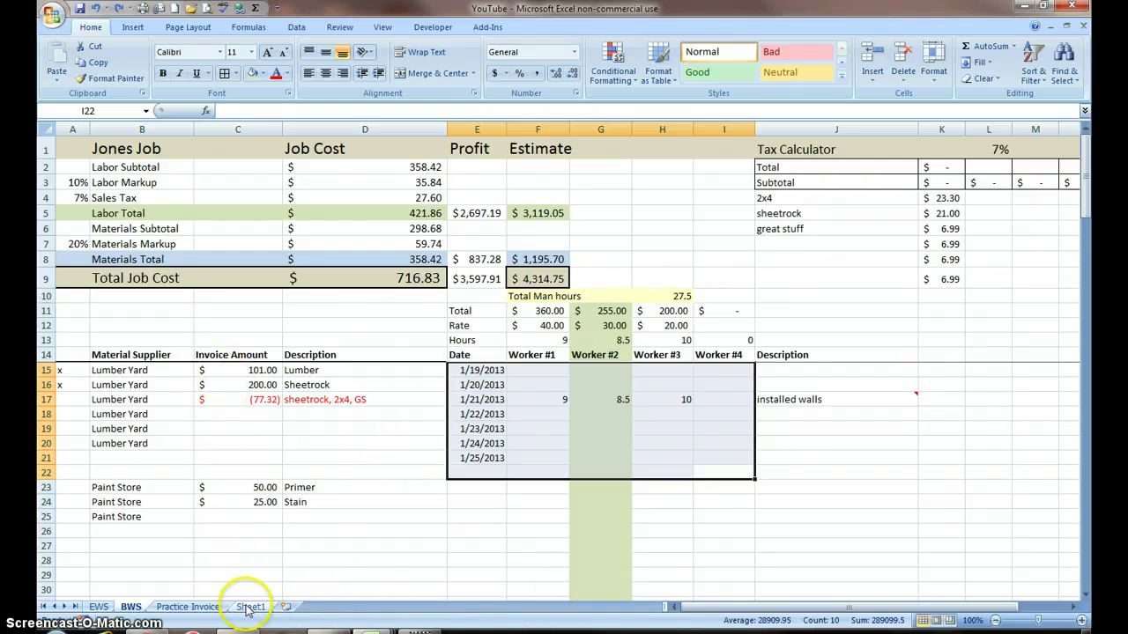
pyautogui.click(199, 607)
pyautogui.scroll(-6, 298, 468)
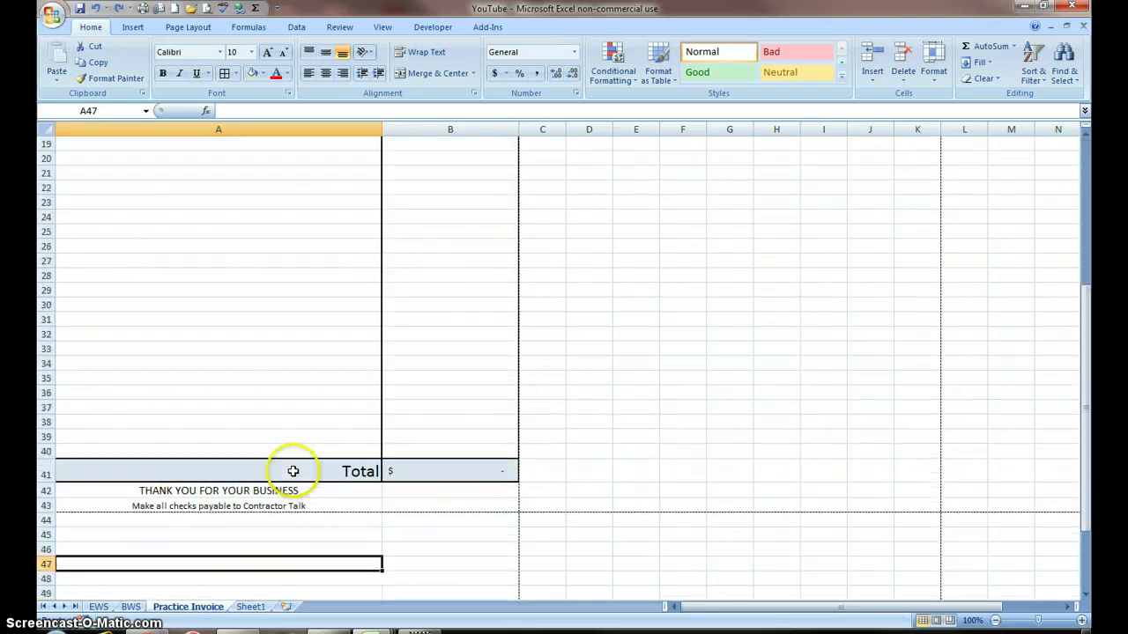
pyautogui.scroll(5, 295, 471)
pyautogui.scroll(1, 295, 471)
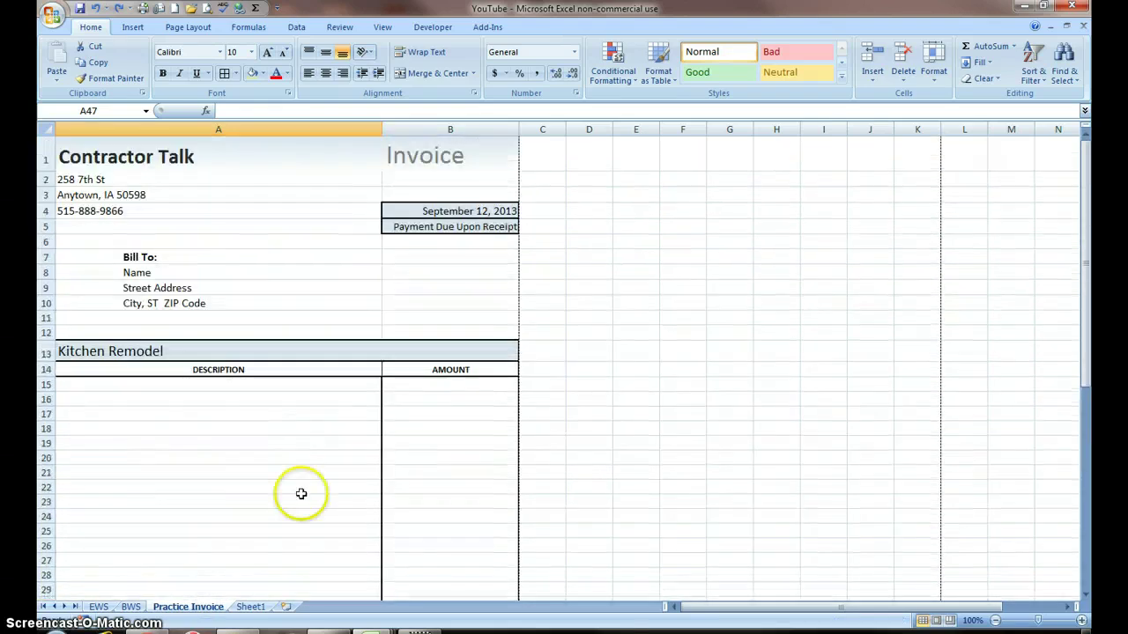
pyautogui.click(252, 607)
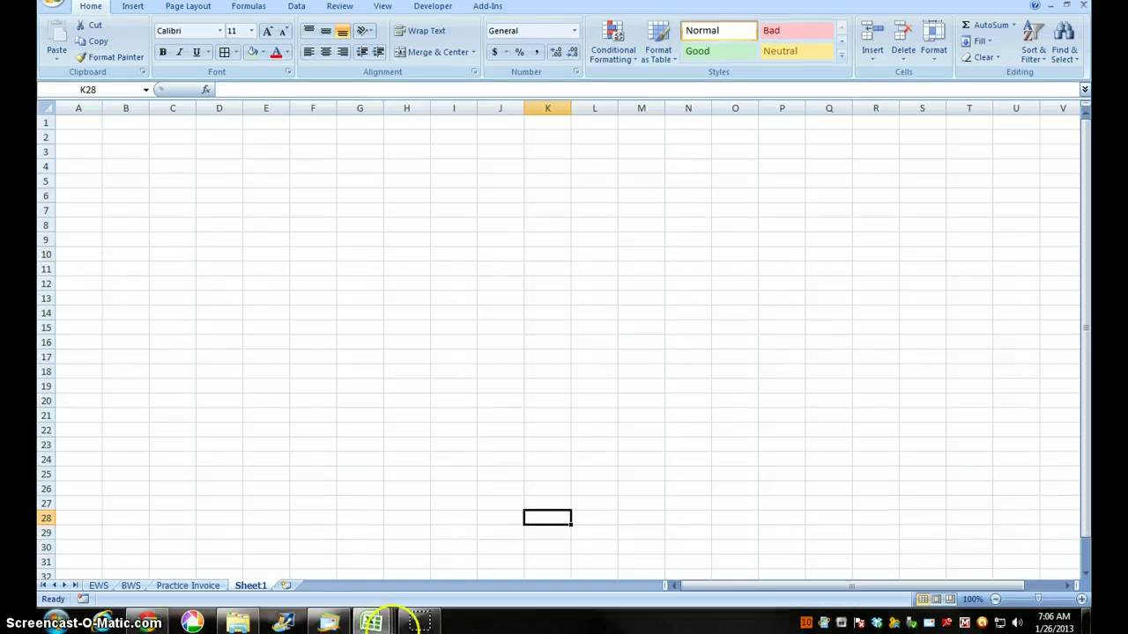
pyautogui.click(149, 624)
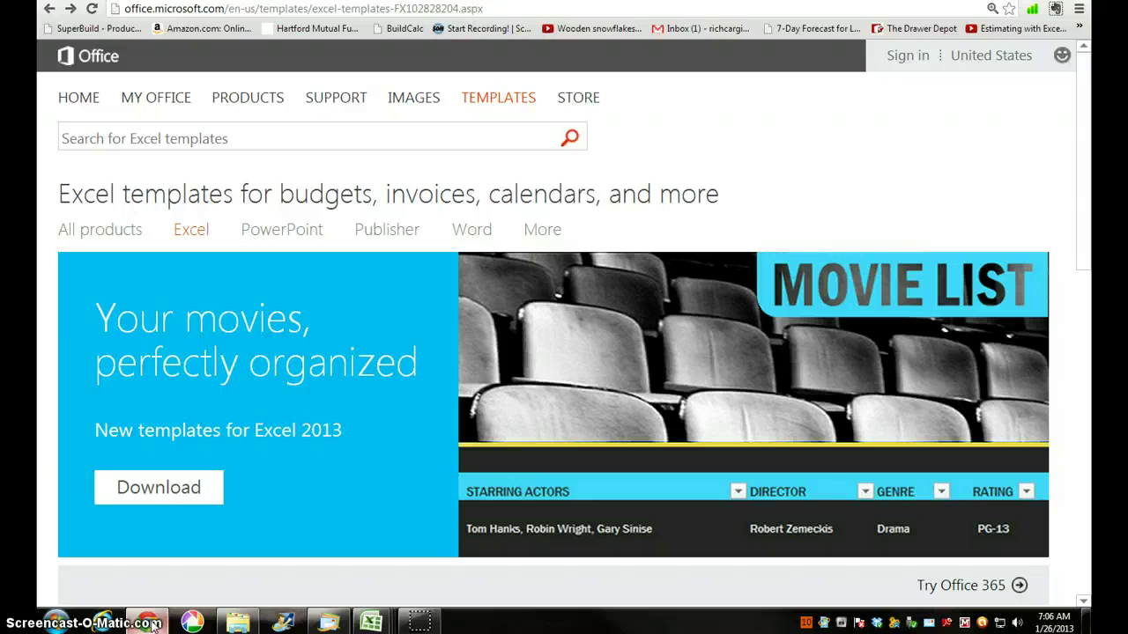
# Step: Show all templates in the Invoices category
pyautogui.scroll(-3, 319, 506)
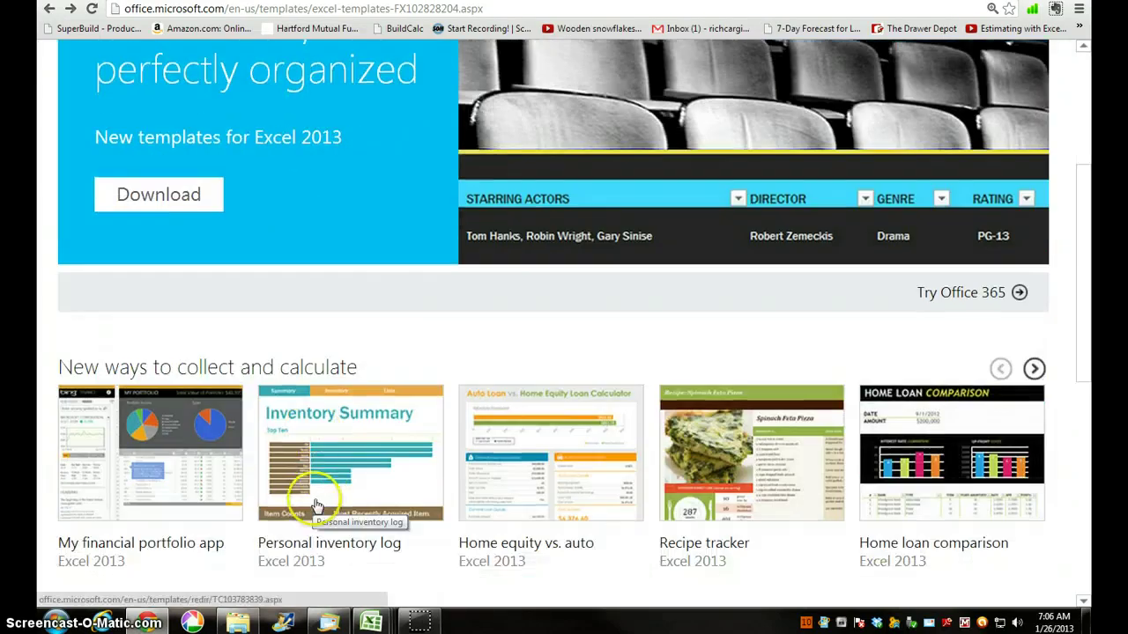
pyautogui.scroll(-3, 352, 373)
pyautogui.scroll(-2, 355, 384)
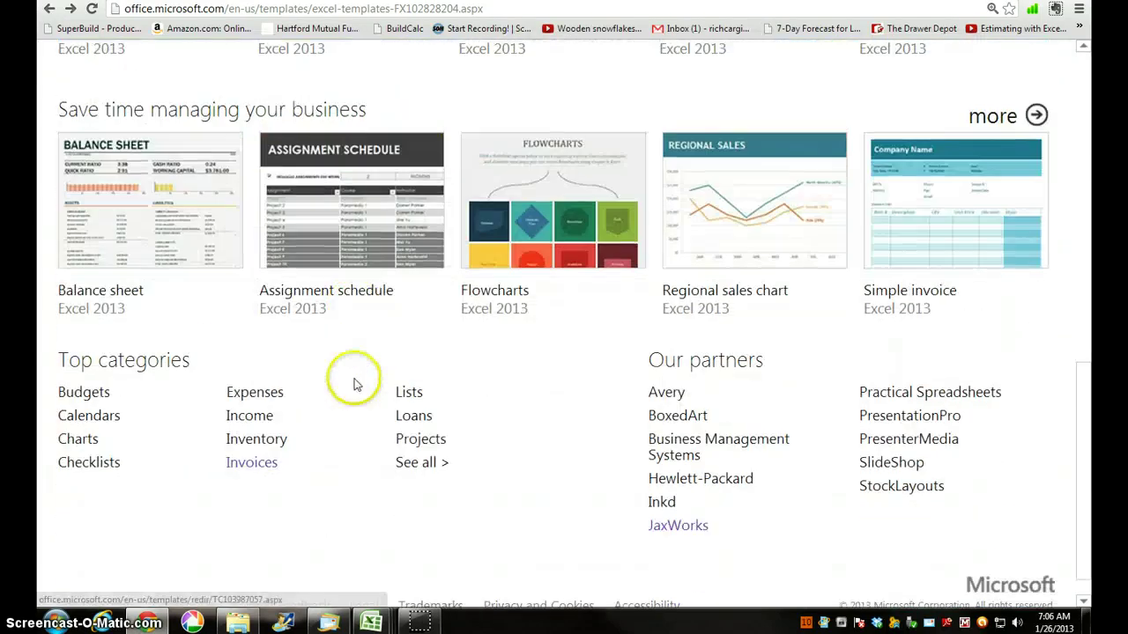
pyautogui.click(265, 467)
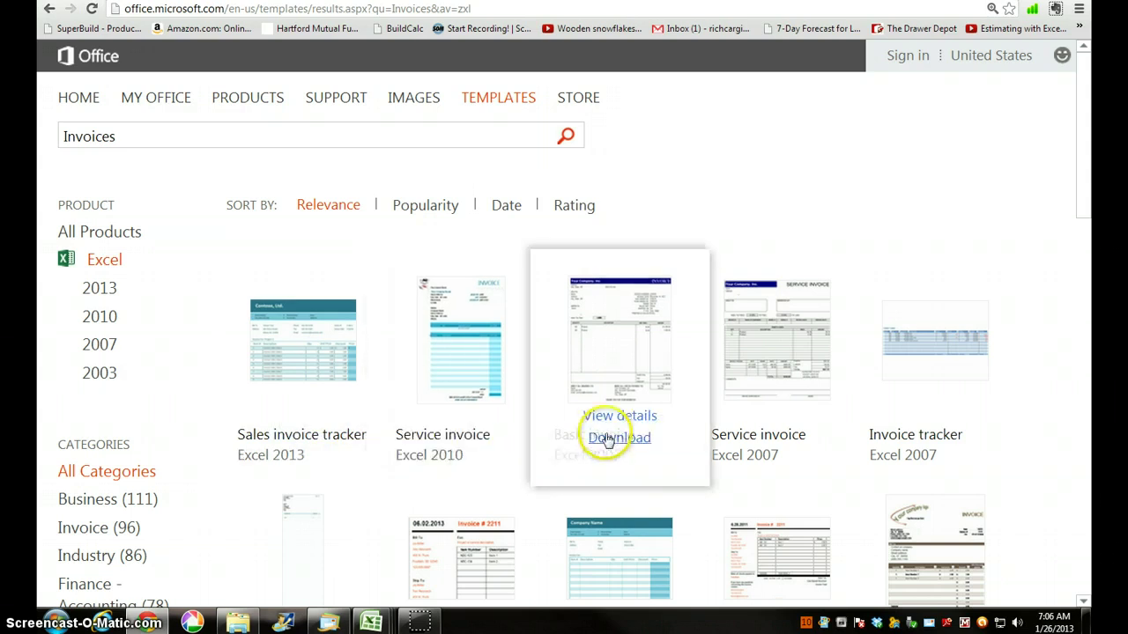
# Step: Preview the Basic invoice template's details, then return to the invoice results
pyautogui.click(604, 427)
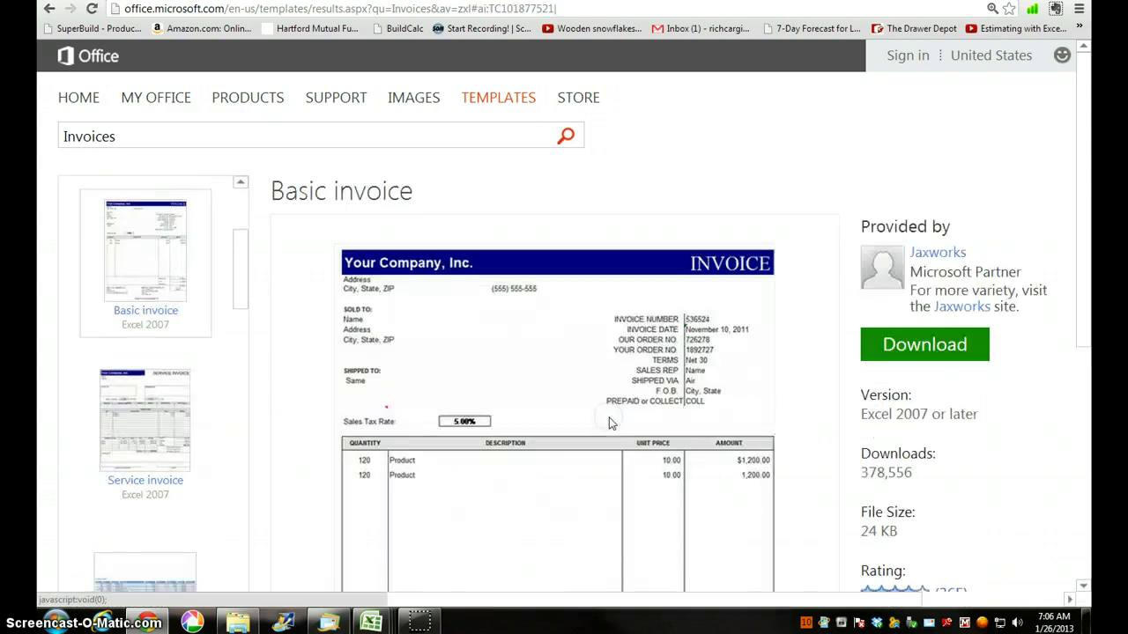
pyautogui.scroll(-1, 611, 419)
pyautogui.scroll(-2, 608, 419)
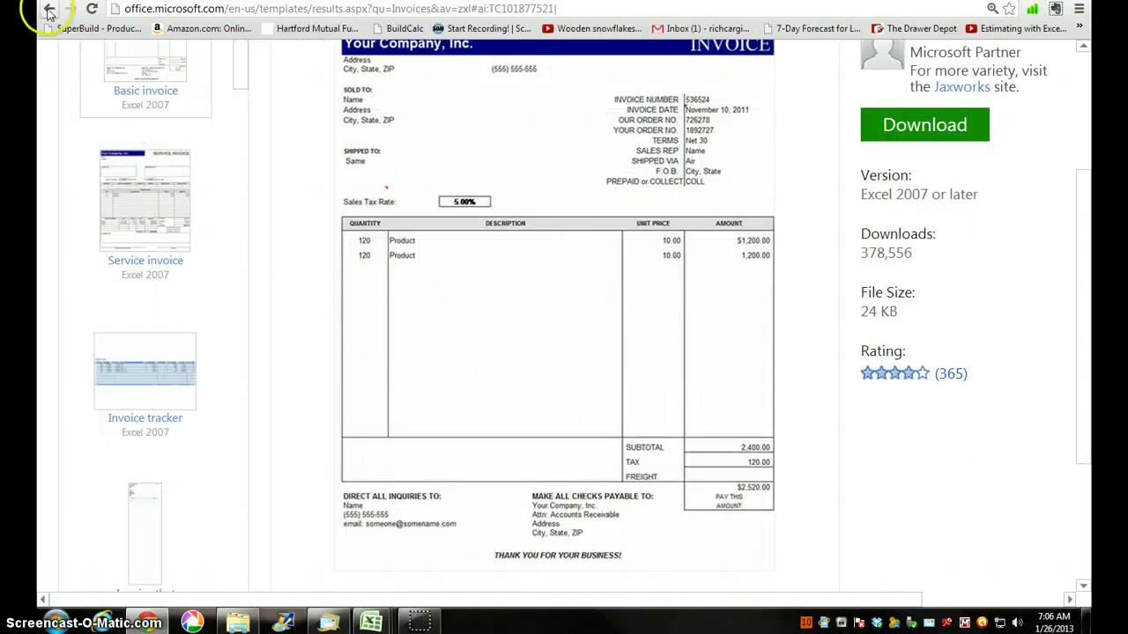
pyautogui.click(50, 10)
# Step: Open the details page of the 'Invoice that calculates total' template
pyautogui.scroll(-3, 537, 347)
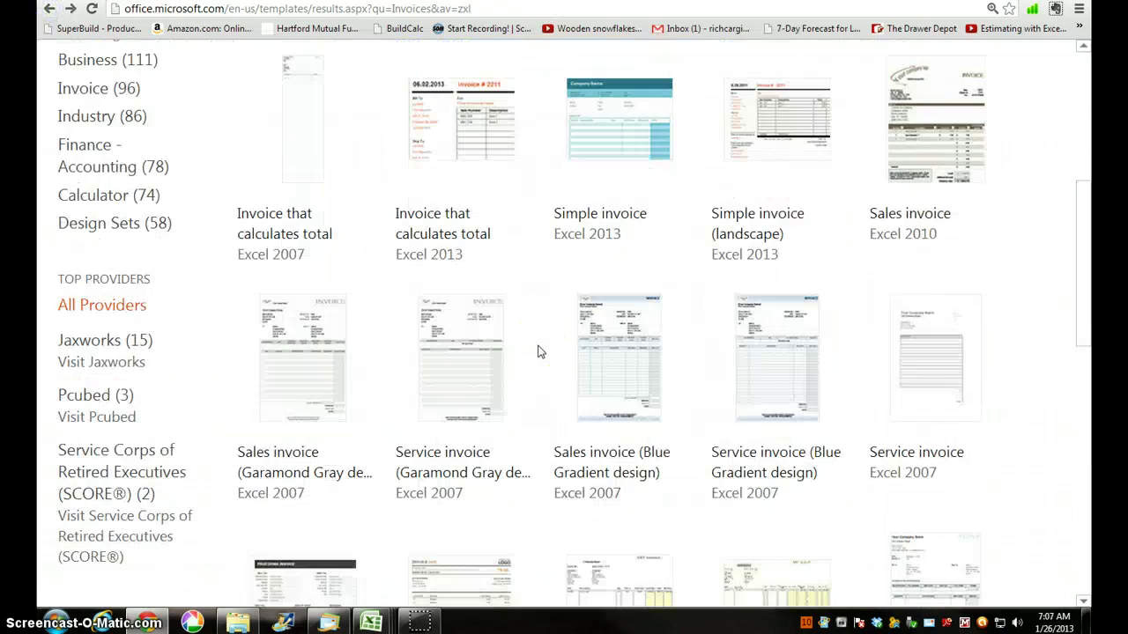
pyautogui.scroll(-2, 539, 351)
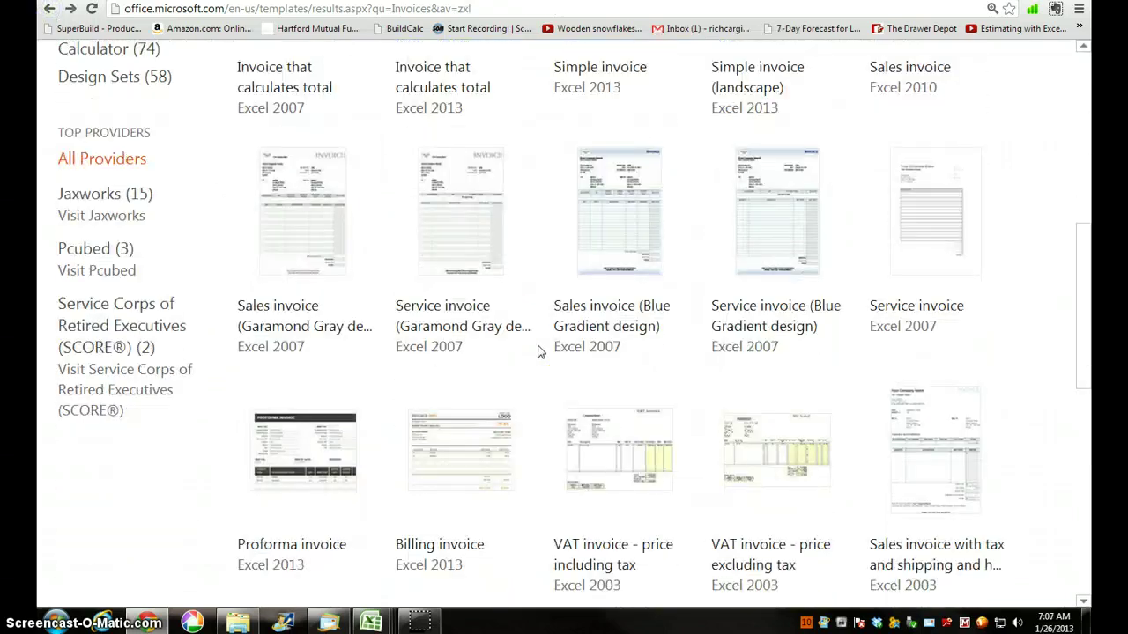
pyautogui.scroll(1, 537, 350)
pyautogui.moveTo(467, 392)
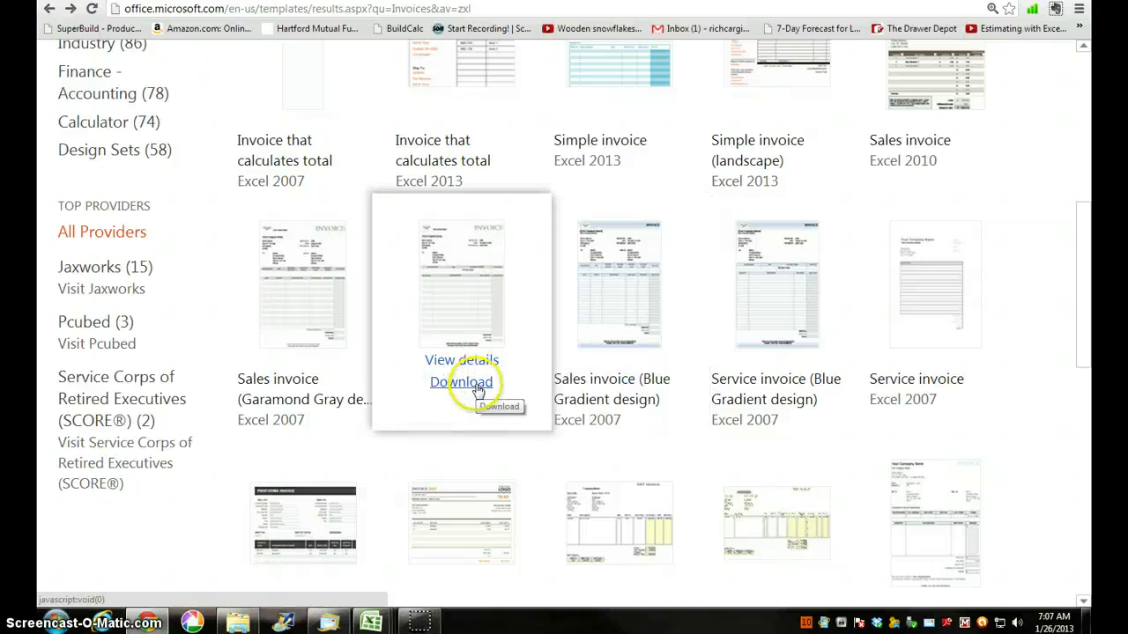
pyautogui.scroll(2, 594, 415)
pyautogui.scroll(-3, 595, 418)
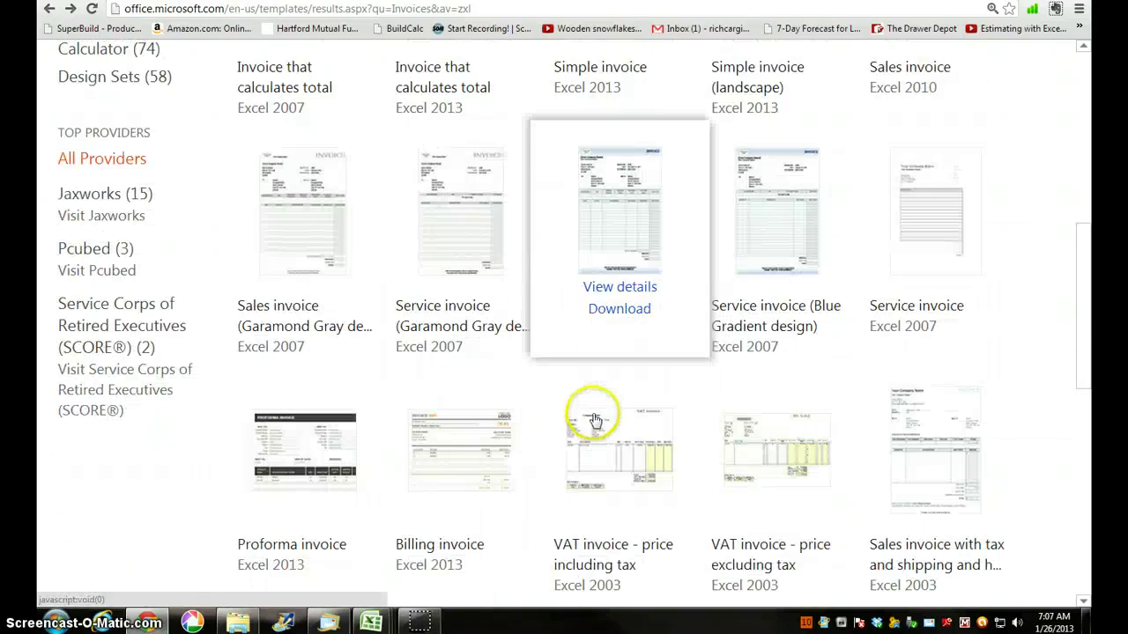
pyautogui.scroll(-4, 594, 419)
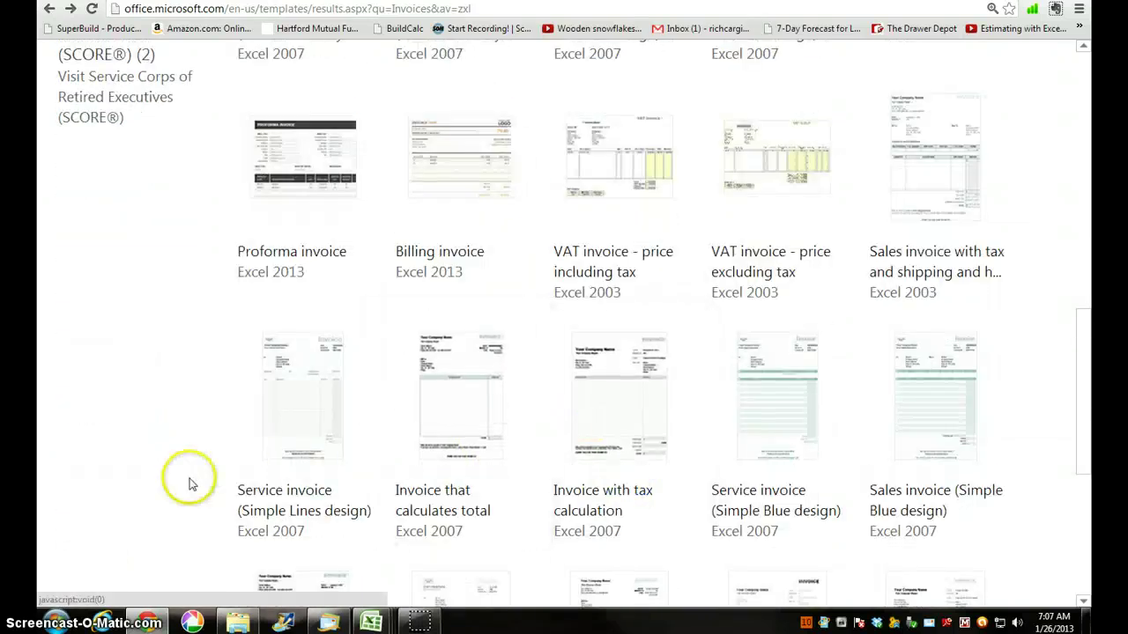
pyautogui.scroll(-1, 190, 480)
pyautogui.moveTo(449, 423)
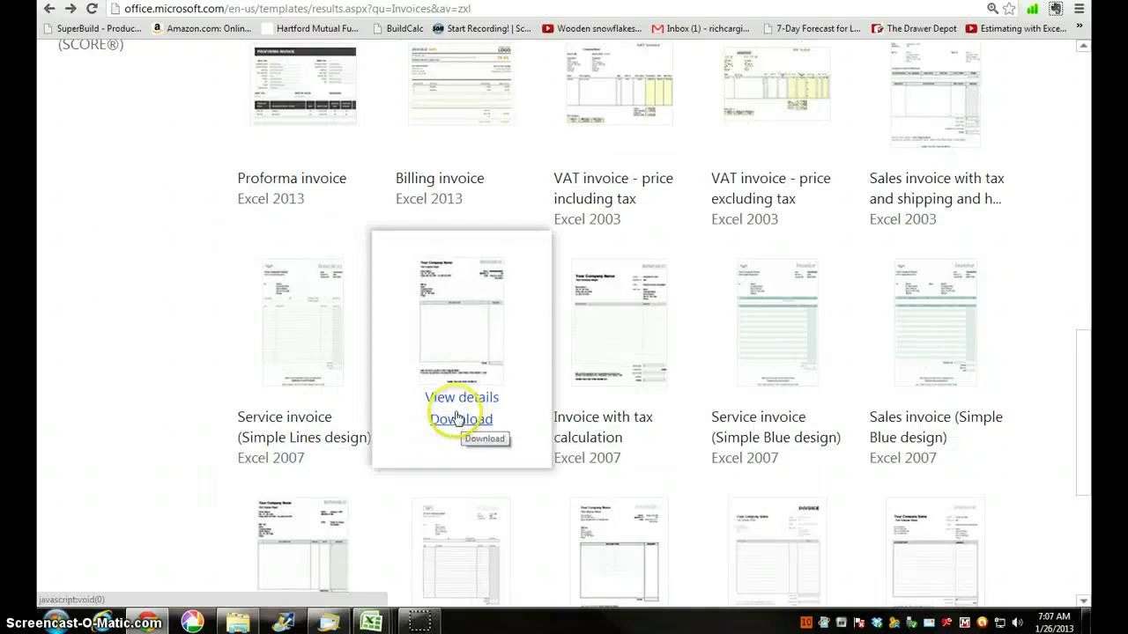
pyautogui.click(461, 398)
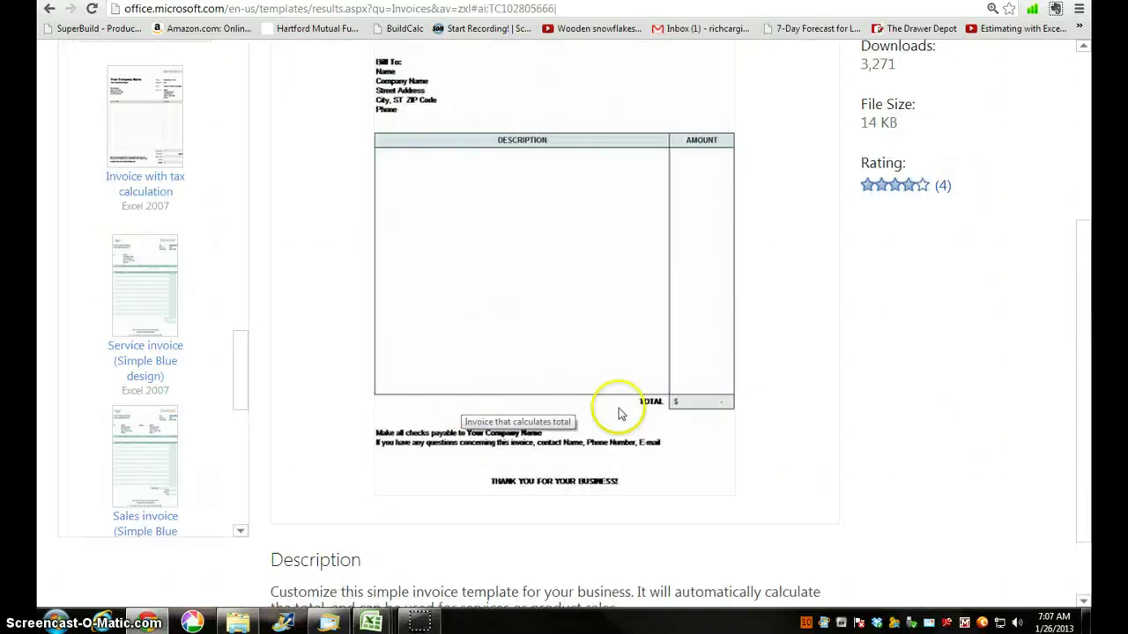
pyautogui.scroll(-3, 674, 414)
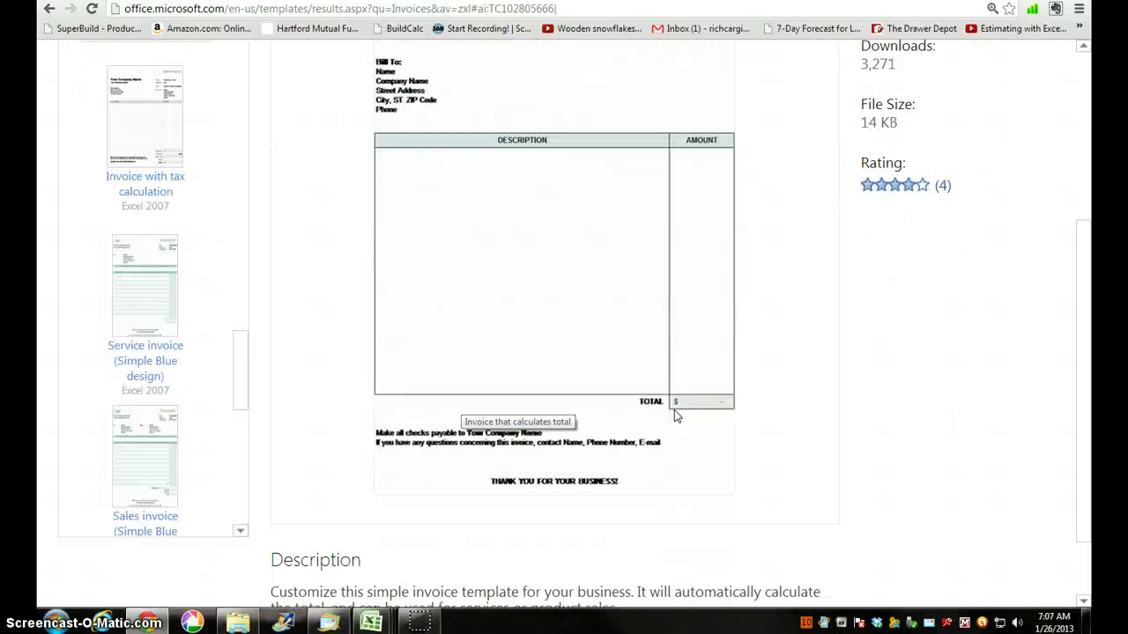
pyautogui.scroll(2, 673, 414)
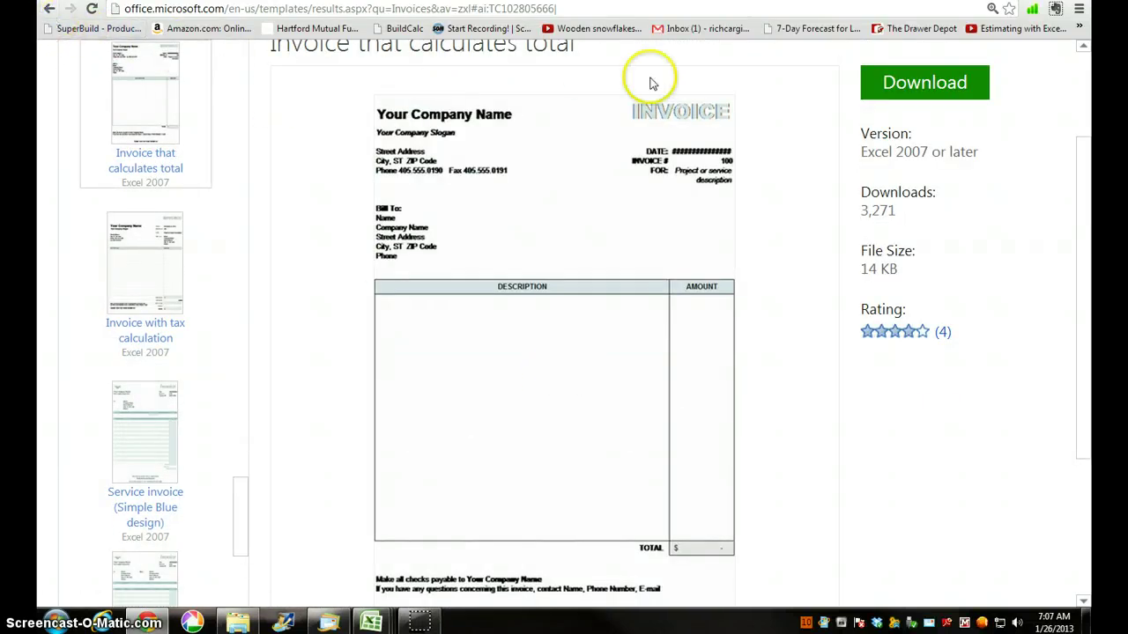
# Step: Bring up the Invoice that Calculates 07 workbook
pyautogui.moveTo(372, 621)
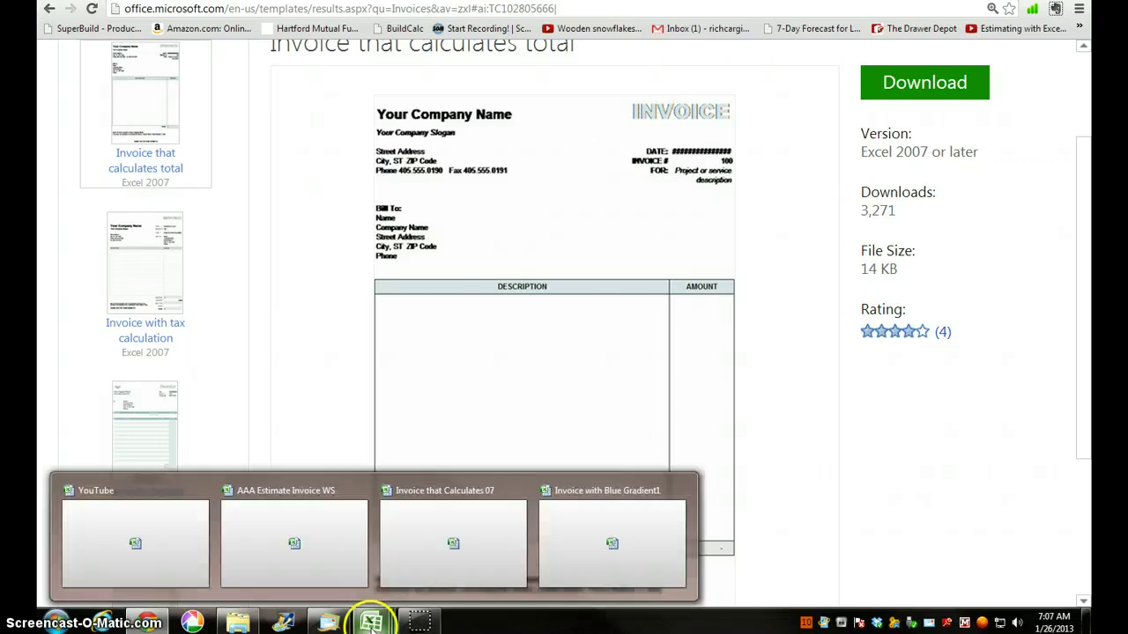
pyautogui.click(154, 542)
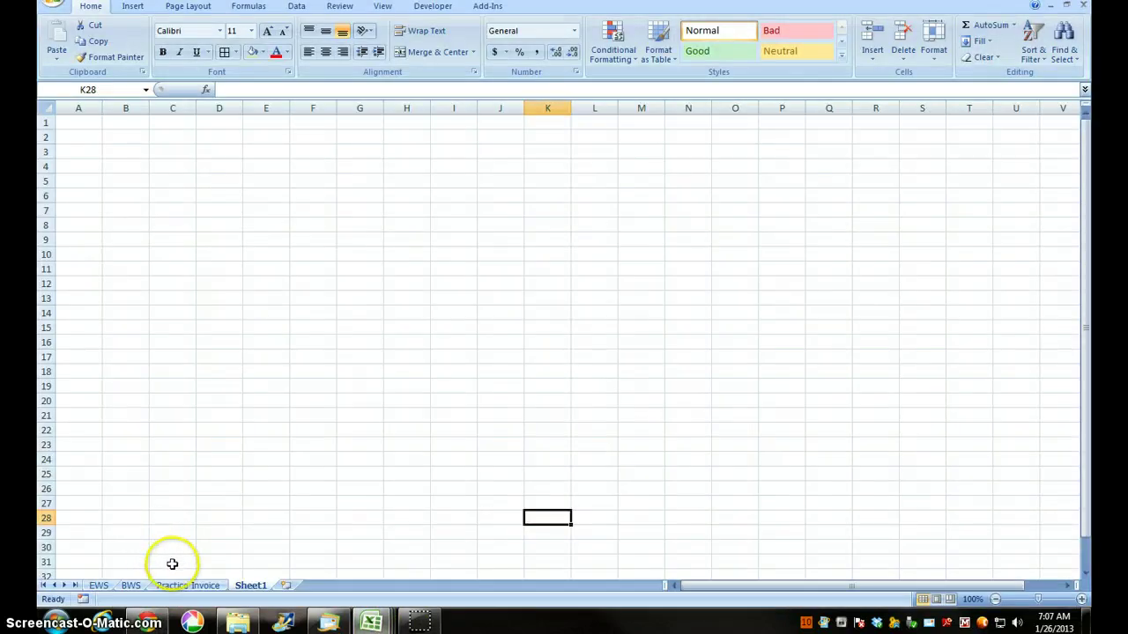
pyautogui.moveTo(365, 624)
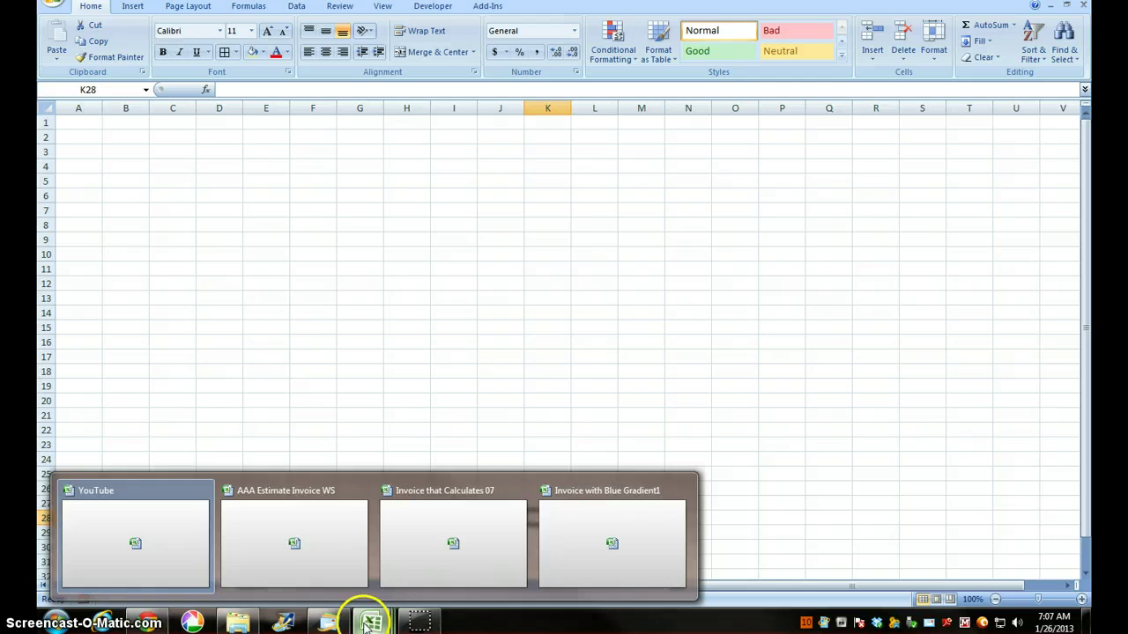
pyautogui.click(479, 552)
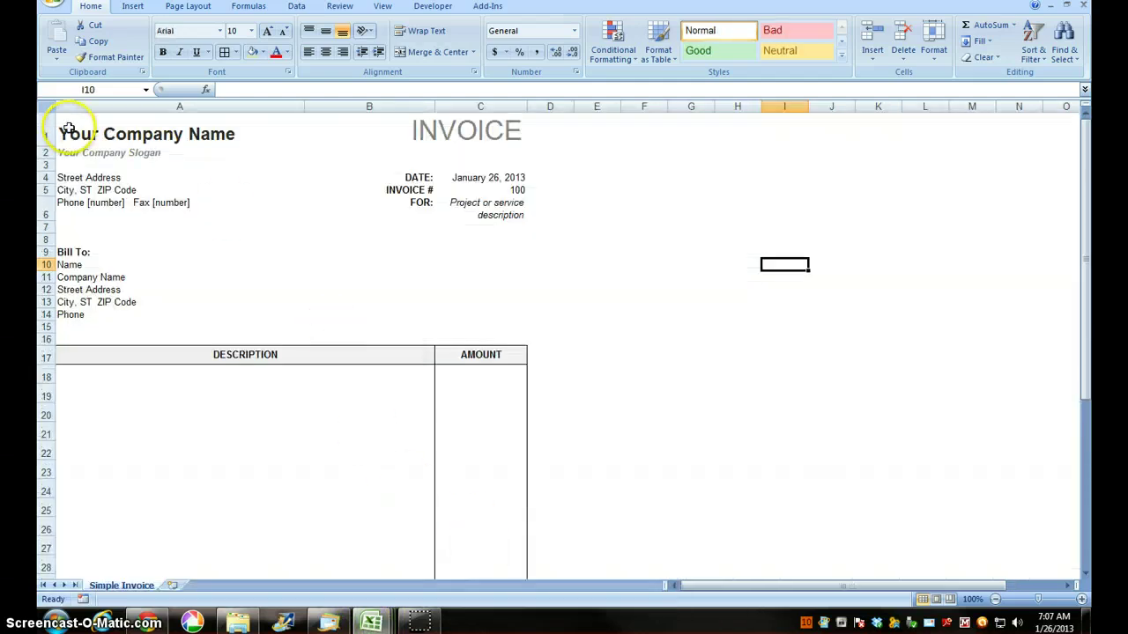
# Step: Copy the invoice range A1:C42 and return to the workbook with the empty Sheet1
pyautogui.scroll(-7, 573, 454)
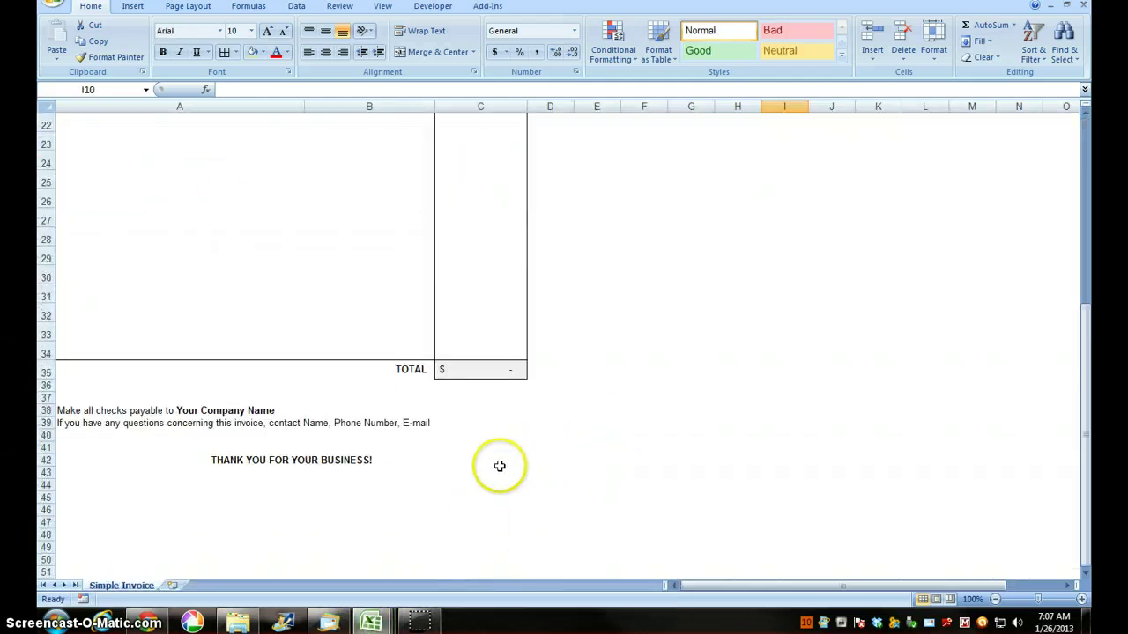
pyautogui.moveTo(499, 461); pyautogui.dragTo(434, 112)
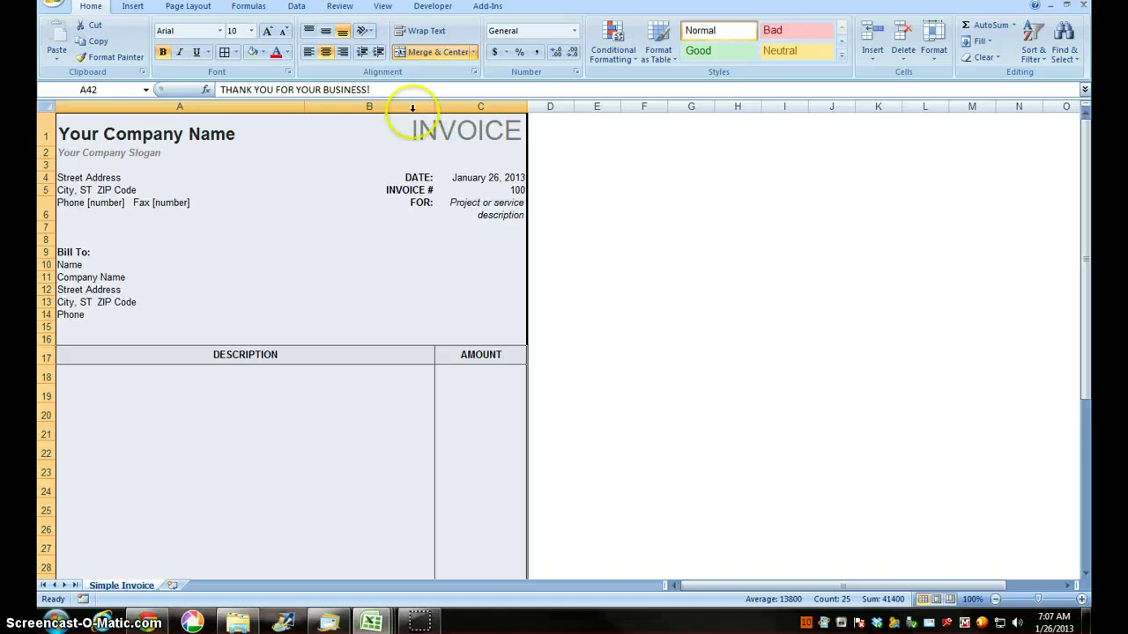
pyautogui.click(98, 43)
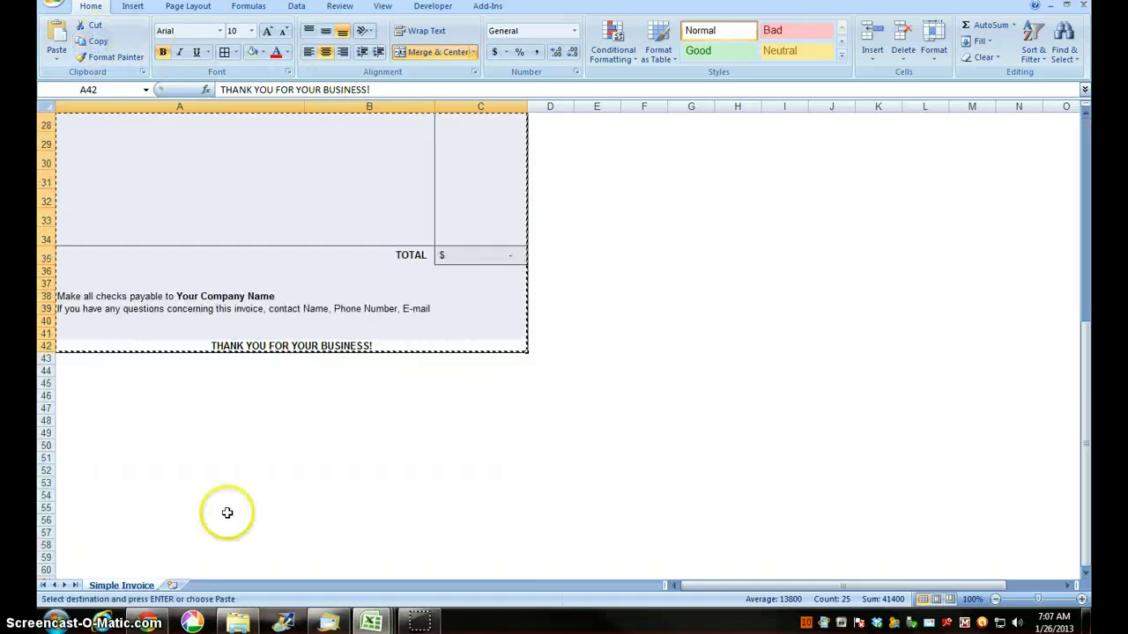
pyautogui.moveTo(371, 622)
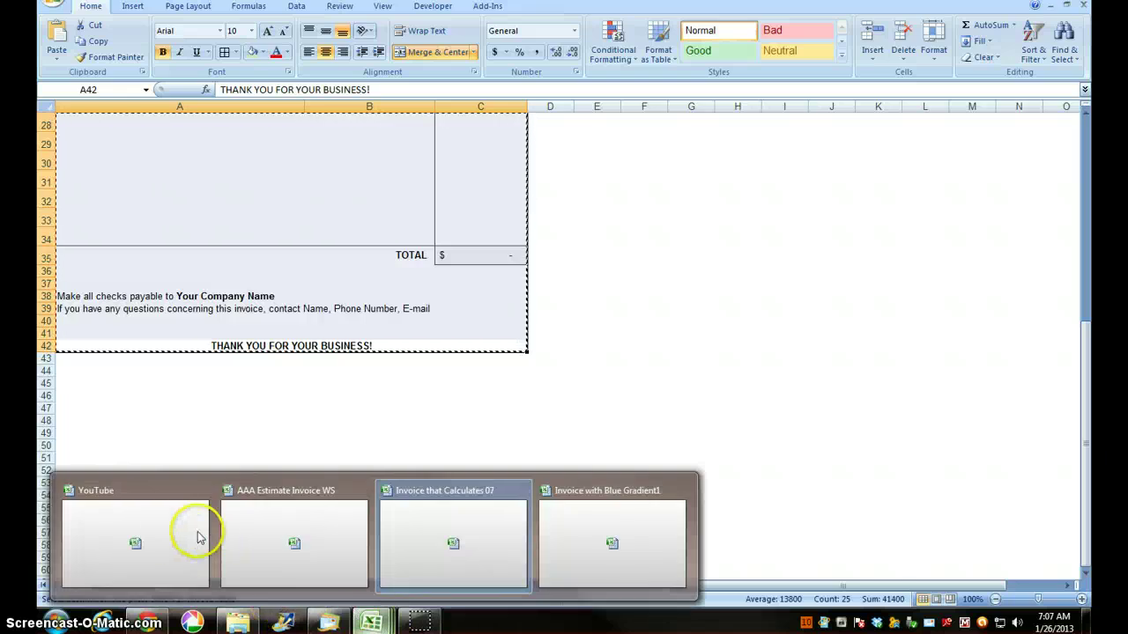
pyautogui.click(166, 534)
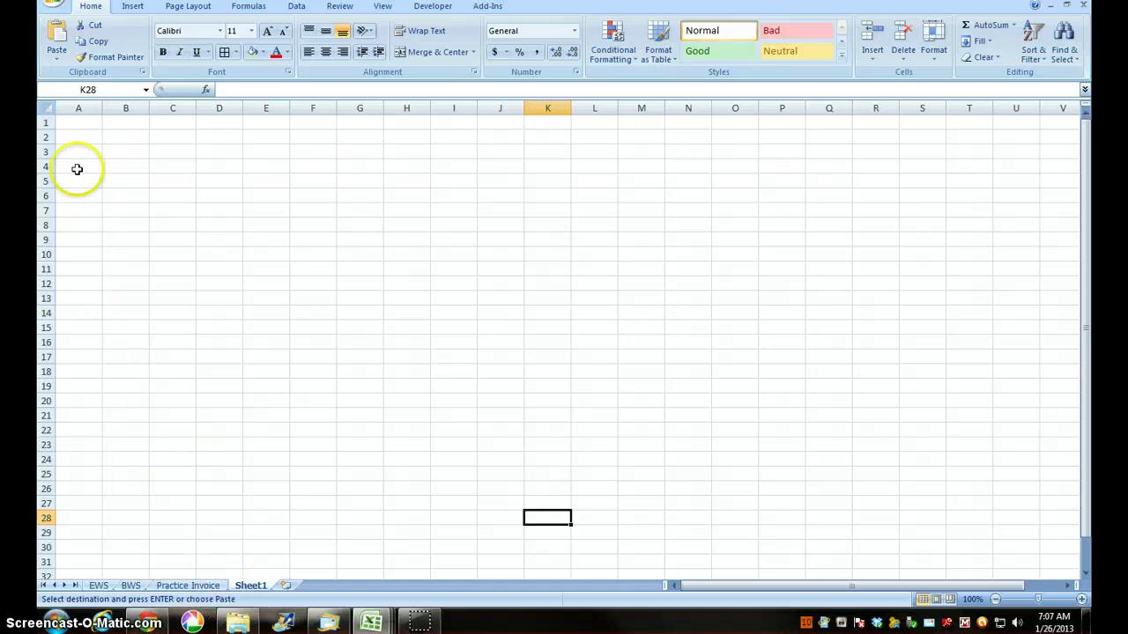
pyautogui.click(74, 123)
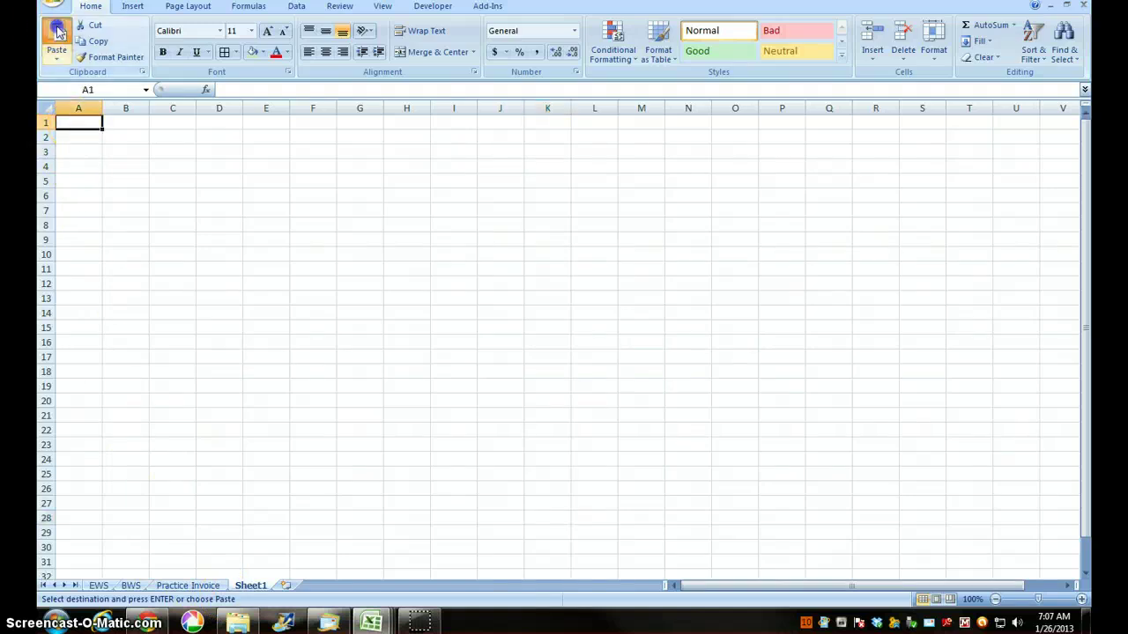
pyautogui.click(56, 32)
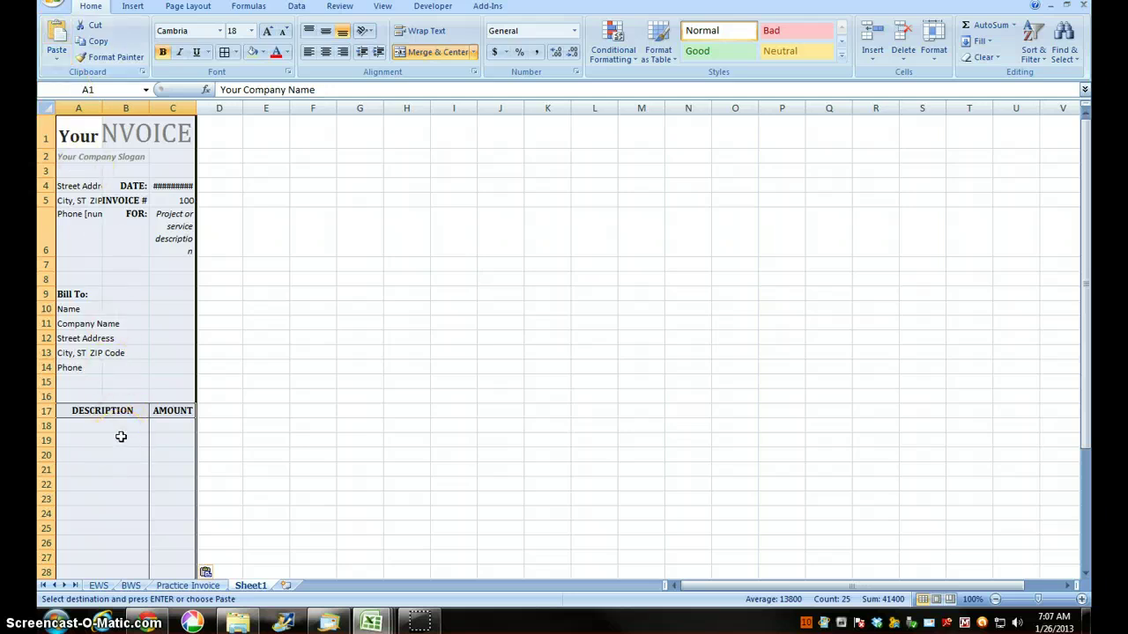
pyautogui.click(77, 135)
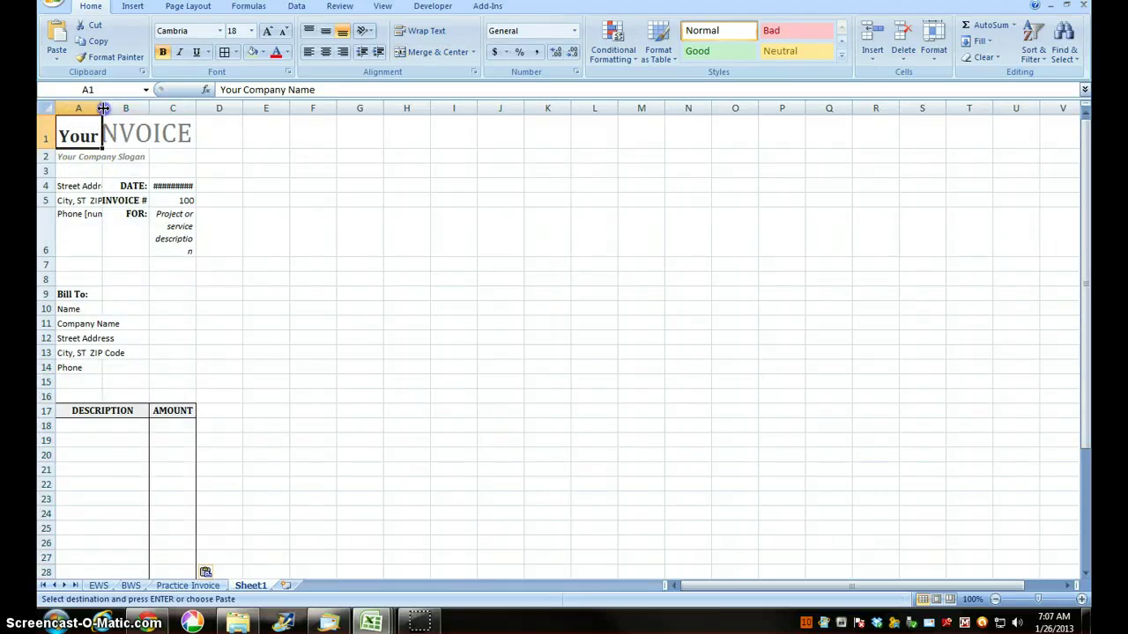
pyautogui.moveTo(105, 107); pyautogui.dragTo(354, 110)
pyautogui.click(424, 439)
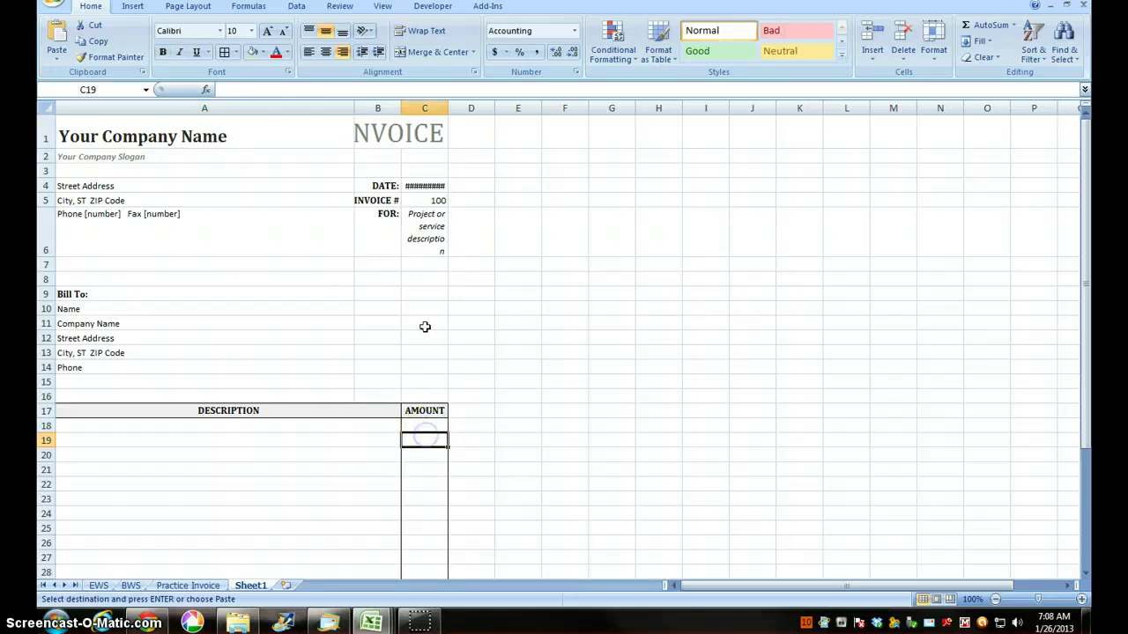
pyautogui.moveTo(448, 108); pyautogui.dragTo(511, 110)
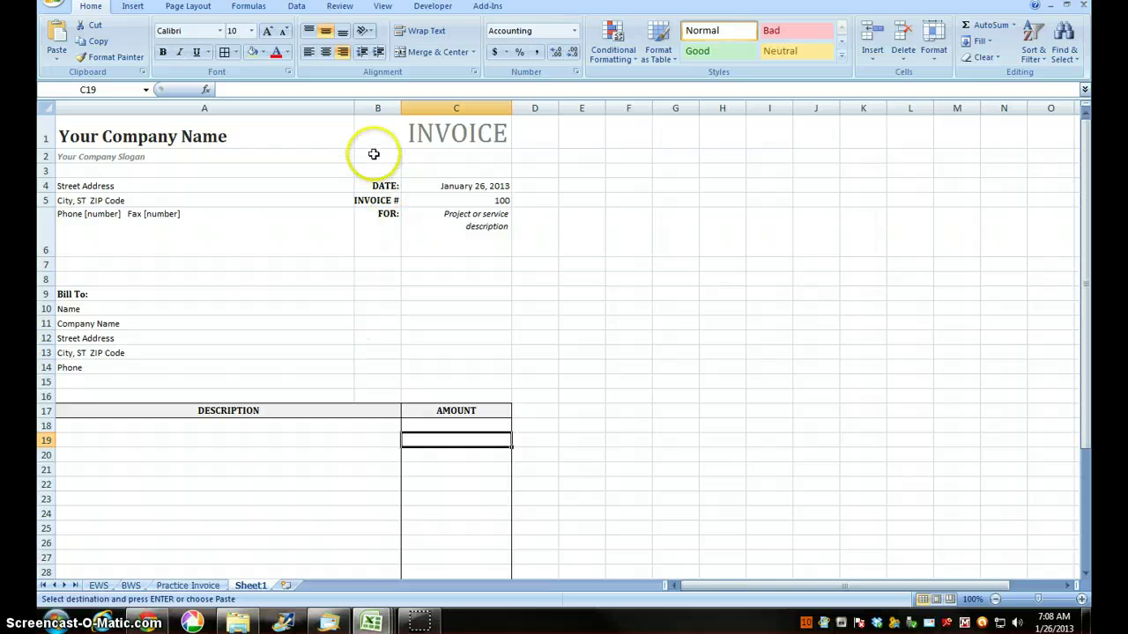
pyautogui.scroll(-6, 362, 459)
pyautogui.scroll(6, 353, 461)
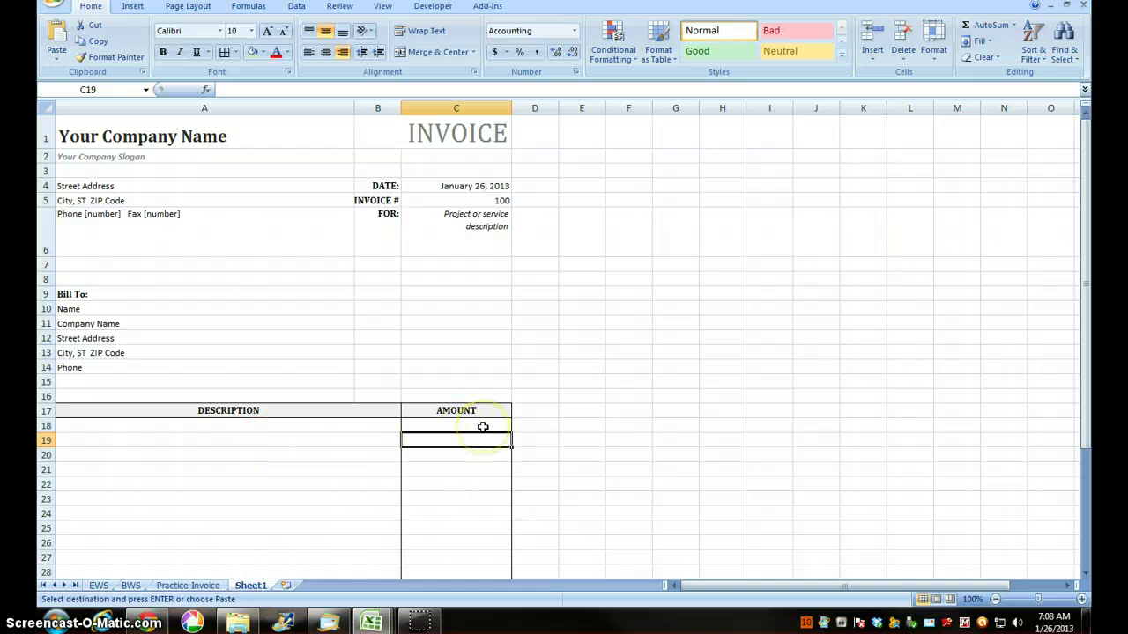
# Step: Delete the column holding the DATE and INVOICE # labels
pyautogui.click(373, 293)
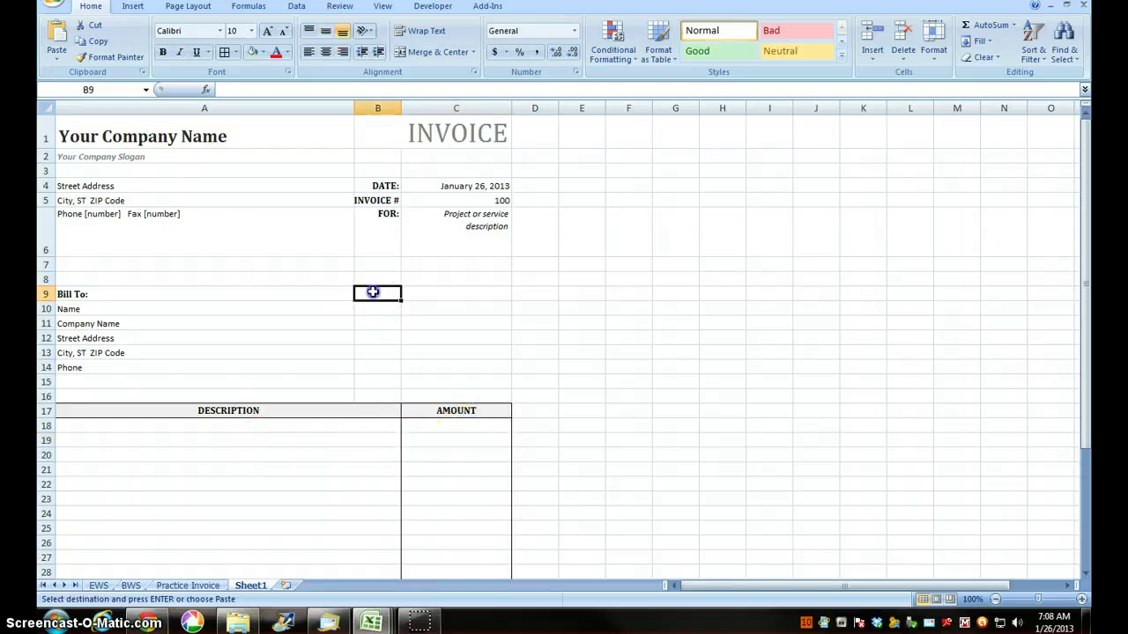
pyautogui.click(902, 53)
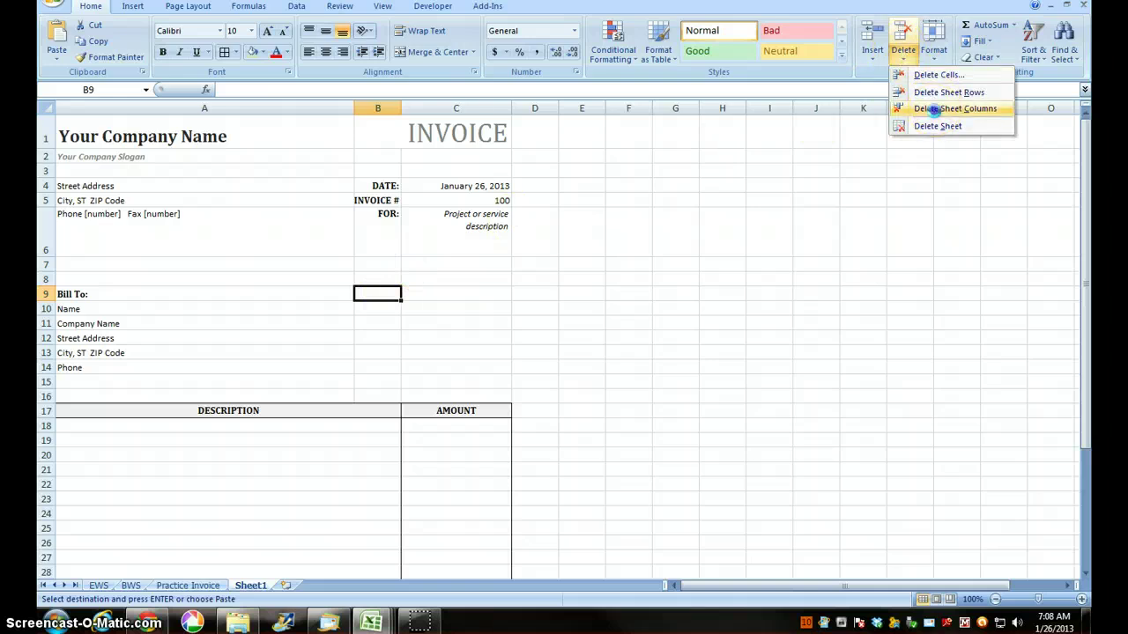
pyautogui.click(937, 108)
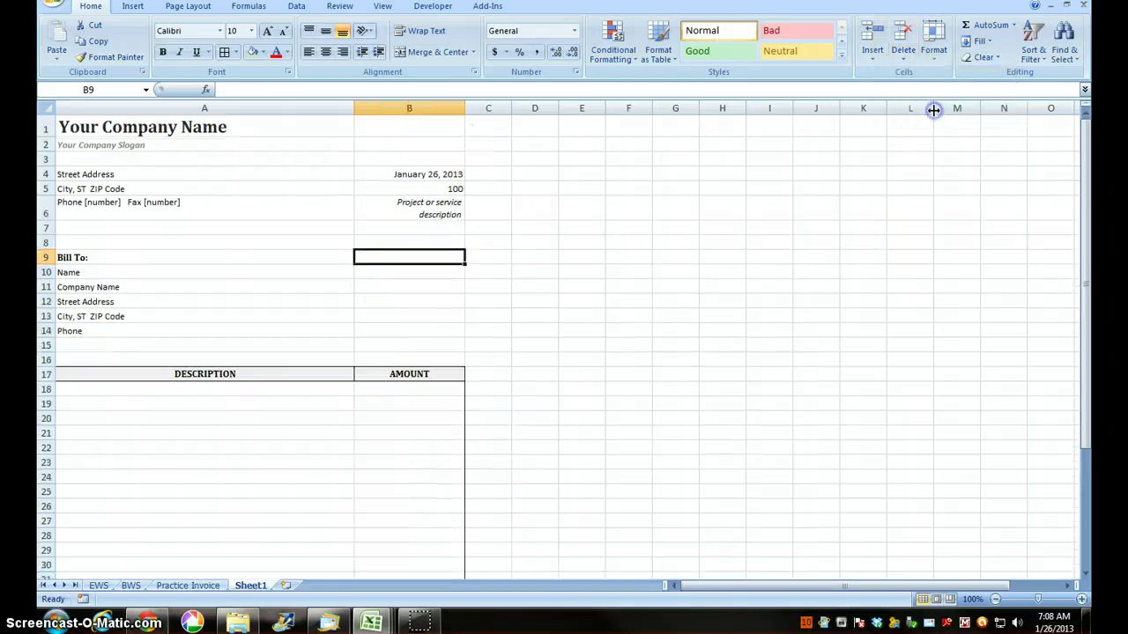
# Step: Set column A's width to 63 and column B's width to 26
pyautogui.click(235, 432)
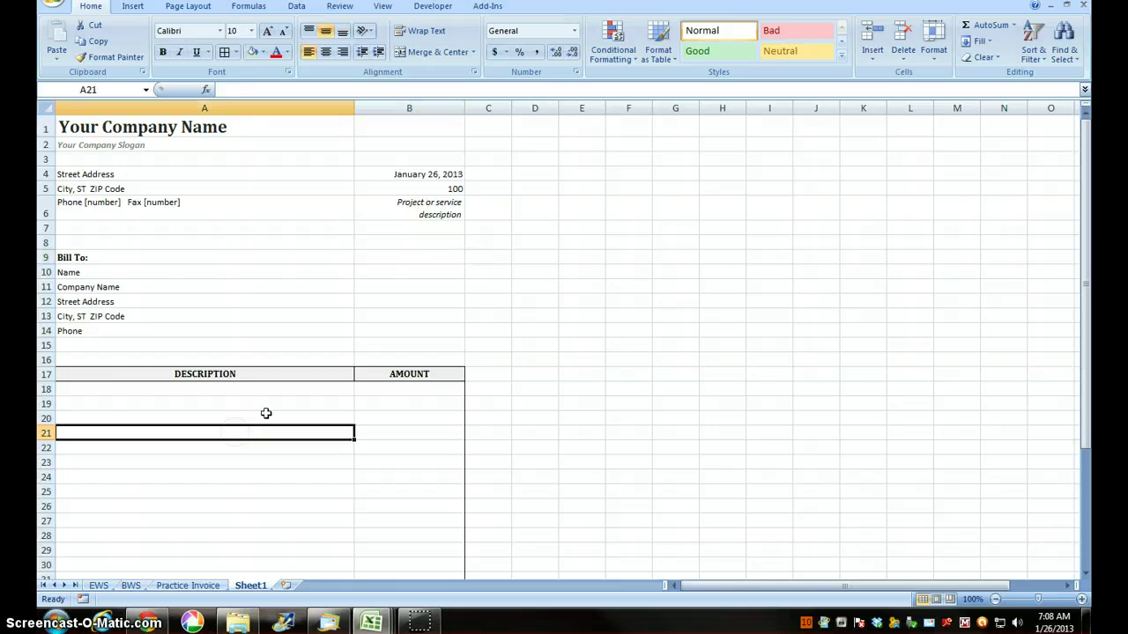
pyautogui.click(933, 50)
pyautogui.click(989, 129)
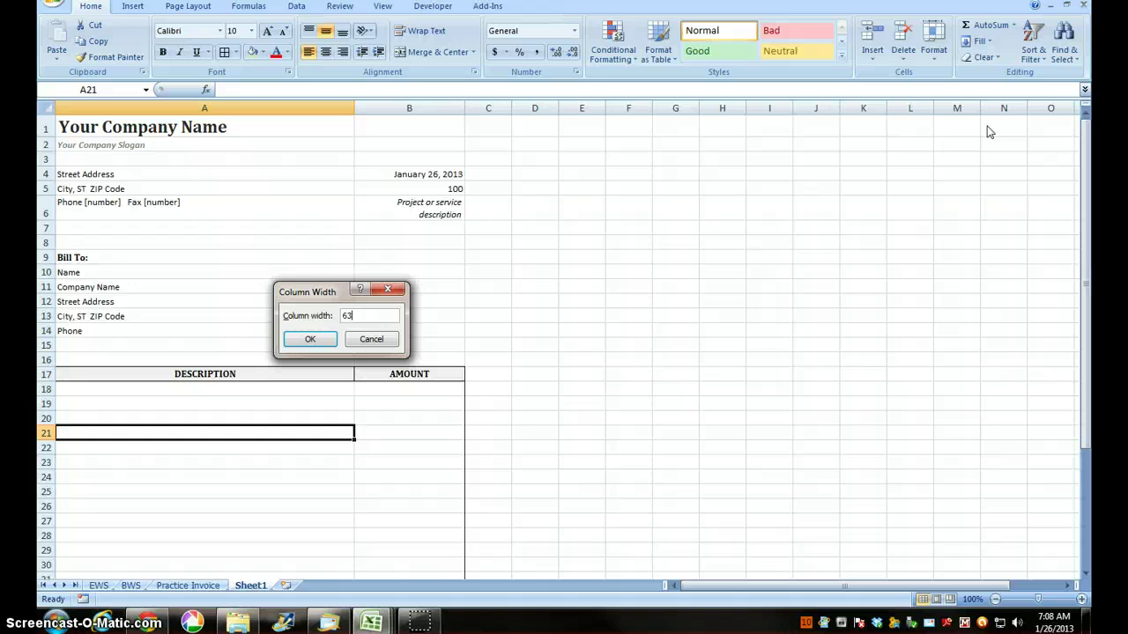
pyautogui.click(310, 339)
pyautogui.click(427, 415)
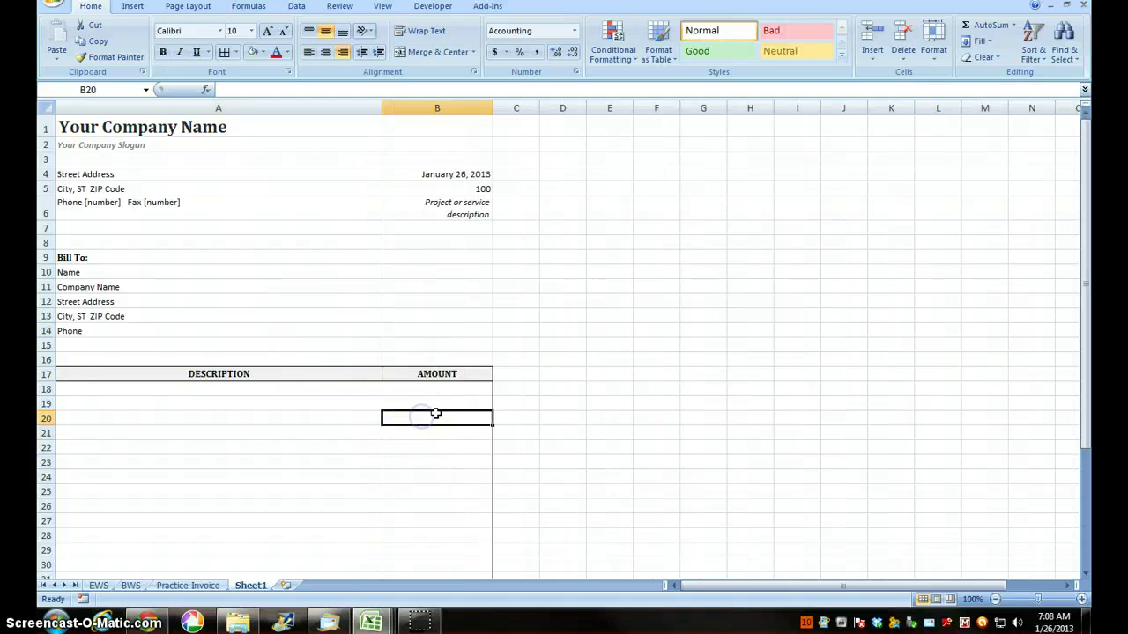
pyautogui.click(933, 45)
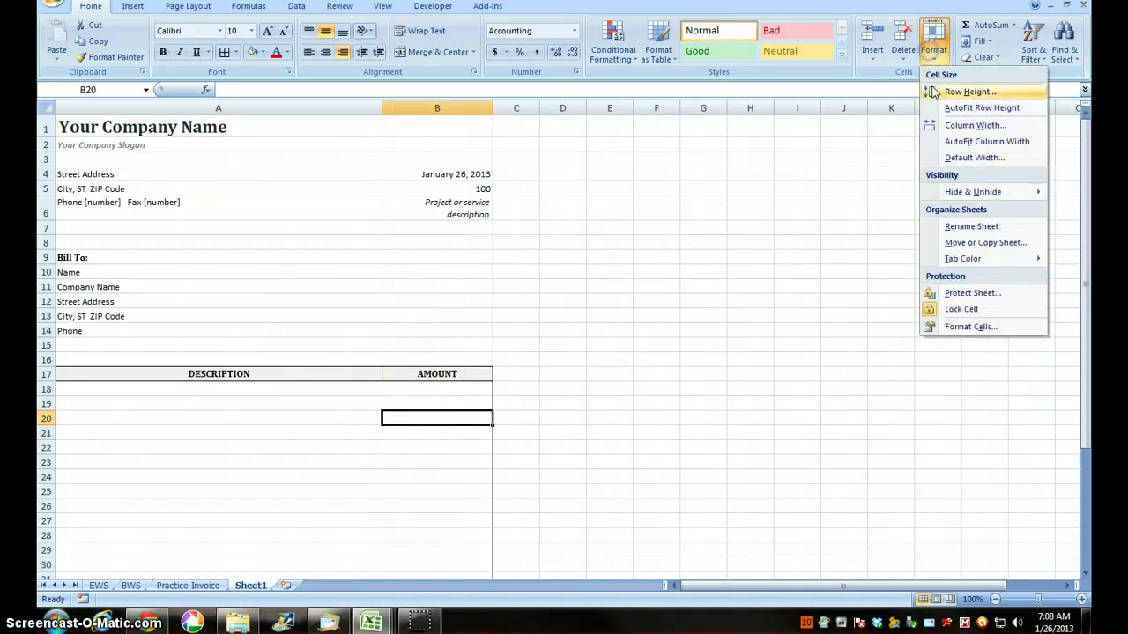
pyautogui.click(969, 127)
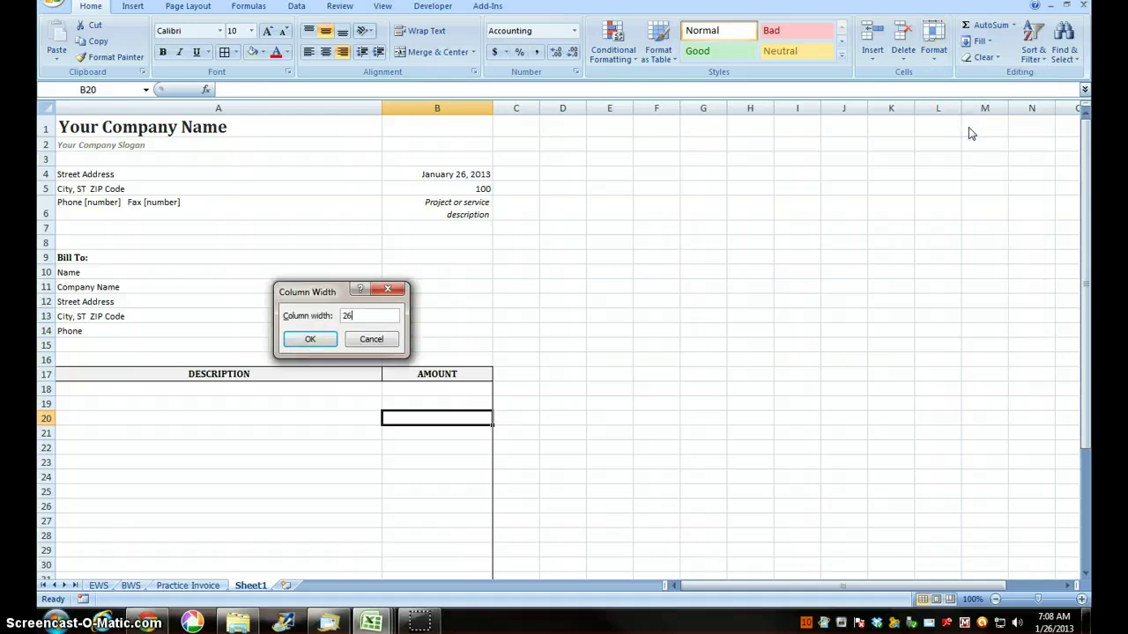
pyautogui.press('Return')
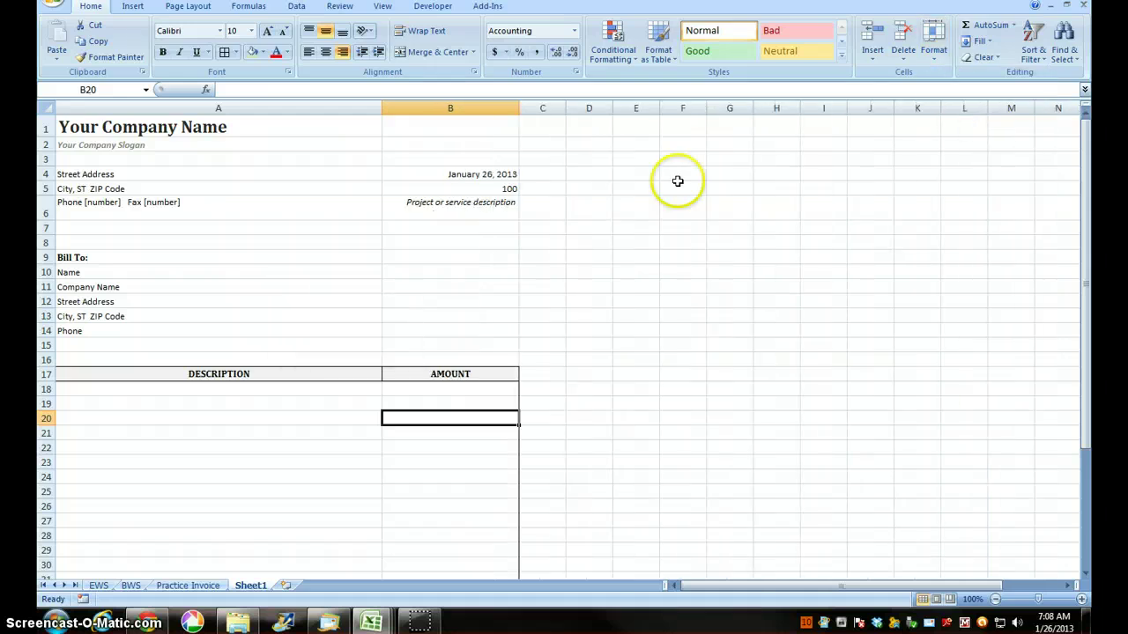
pyautogui.click(292, 273)
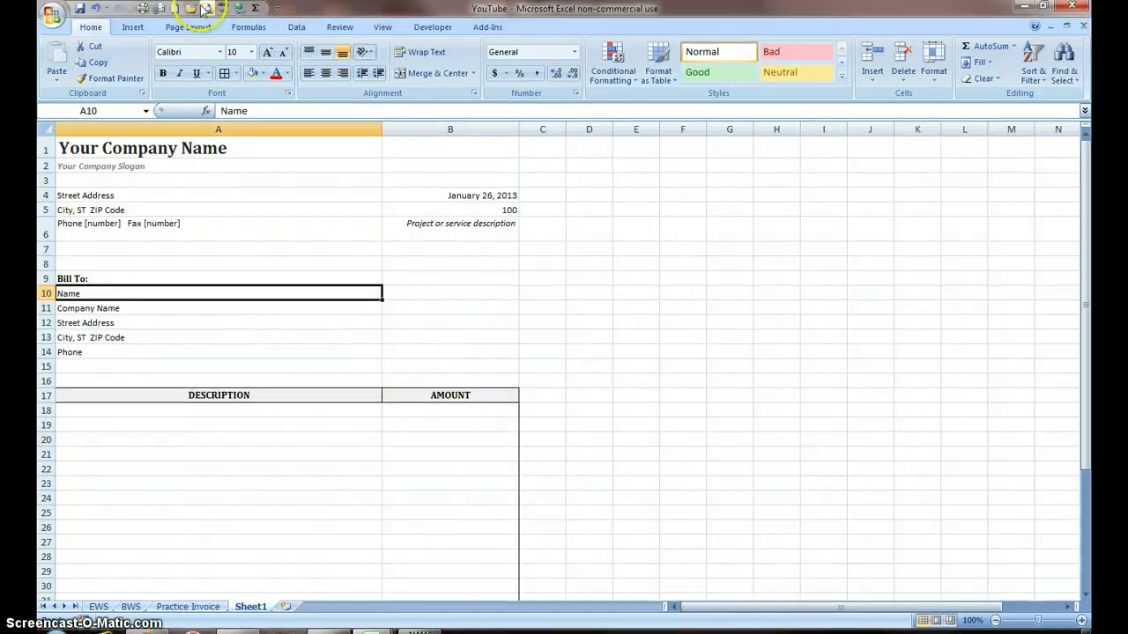
pyautogui.click(208, 11)
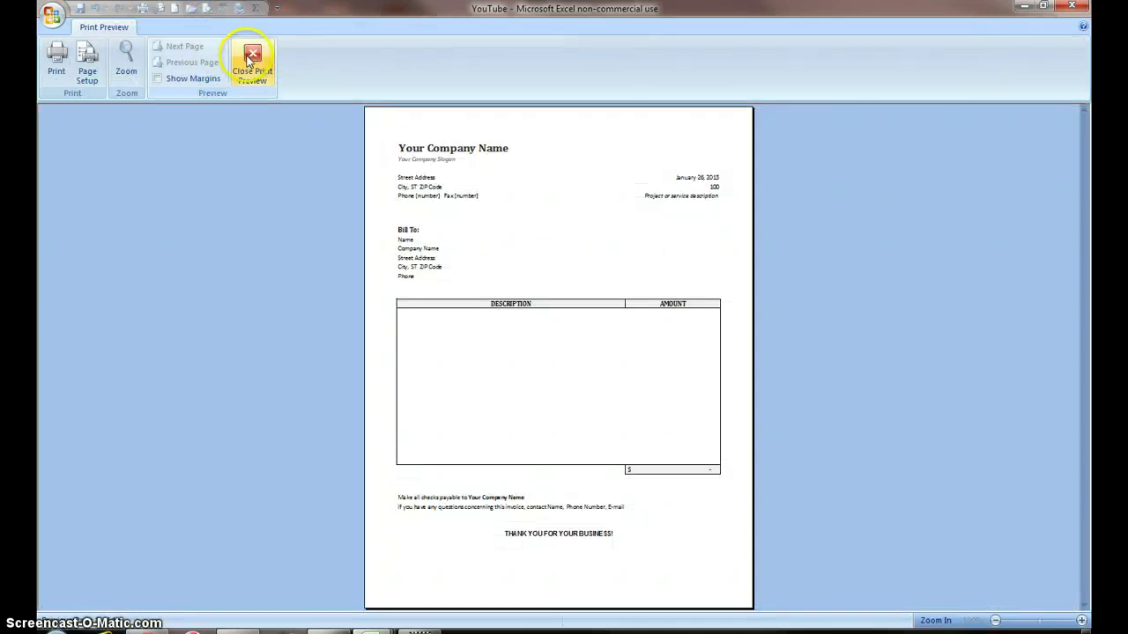
pyautogui.click(252, 62)
pyautogui.click(208, 10)
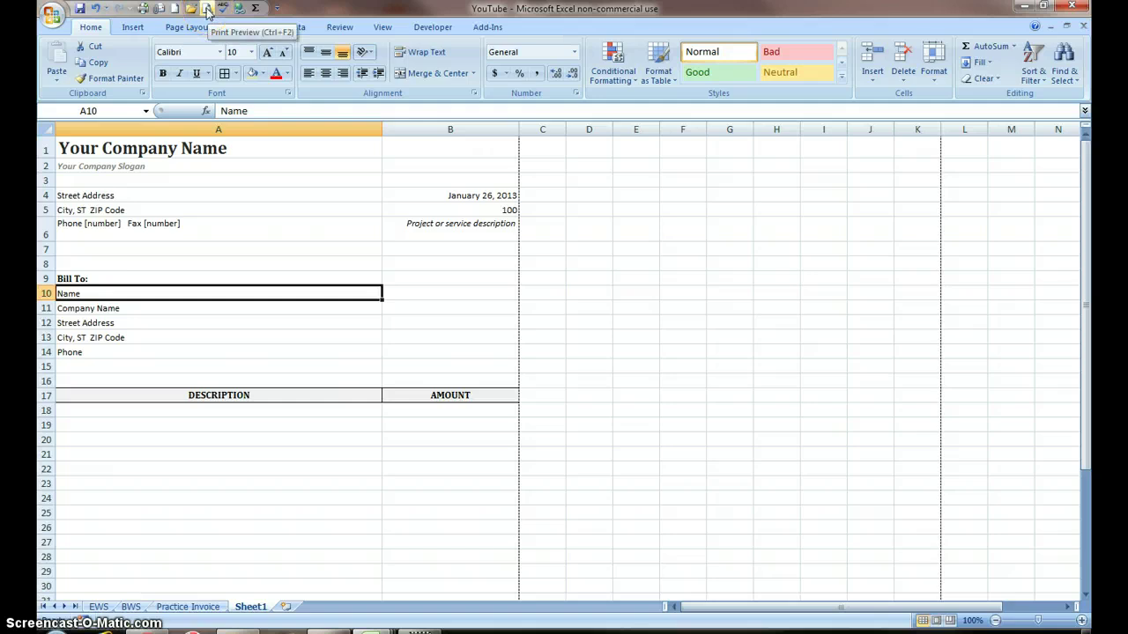
pyautogui.click(208, 11)
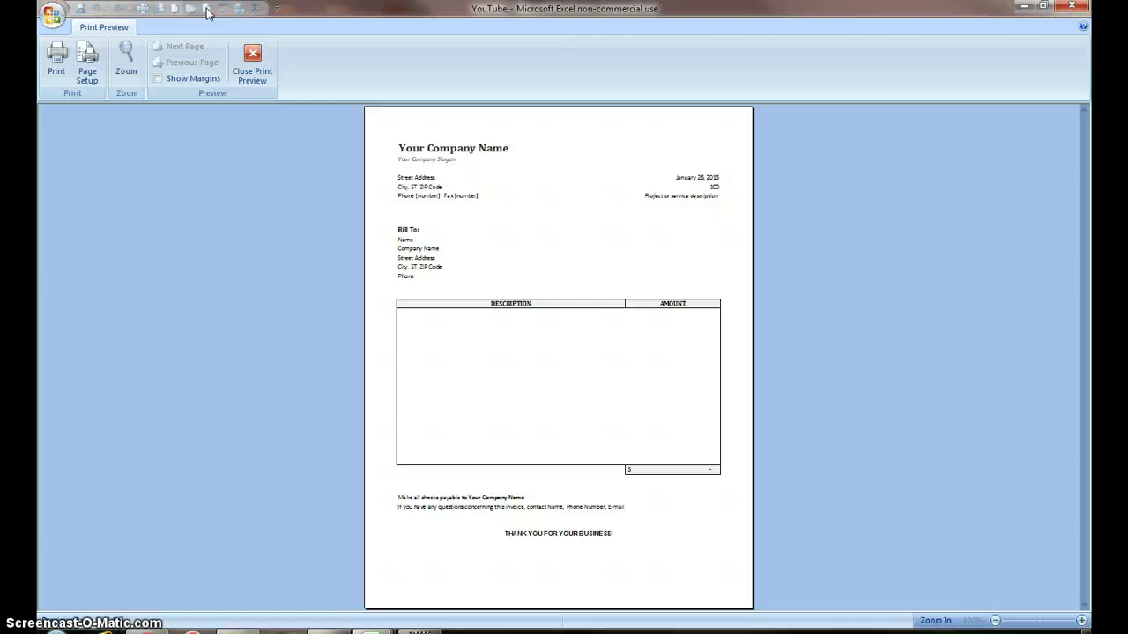
pyautogui.click(251, 58)
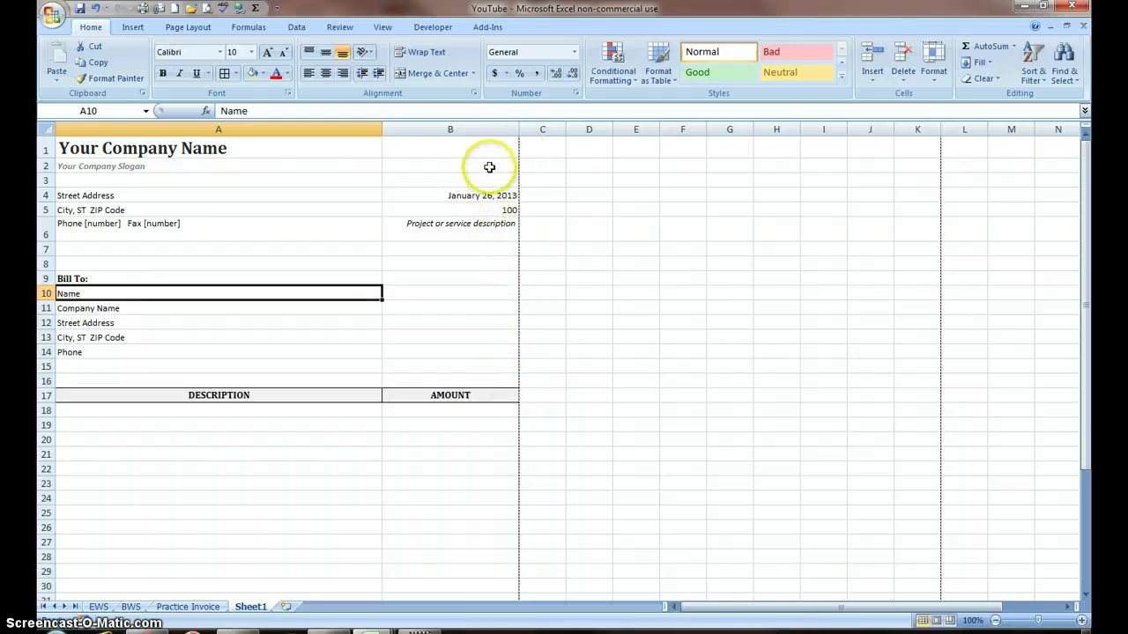
pyautogui.click(456, 148)
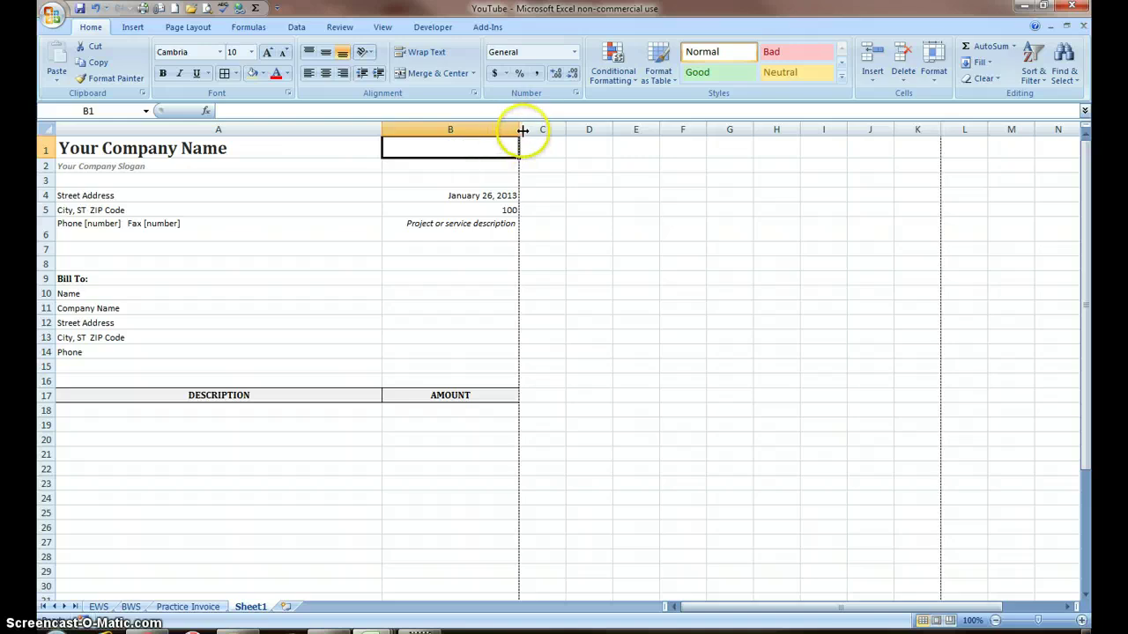
pyautogui.moveTo(519, 130); pyautogui.dragTo(539, 130)
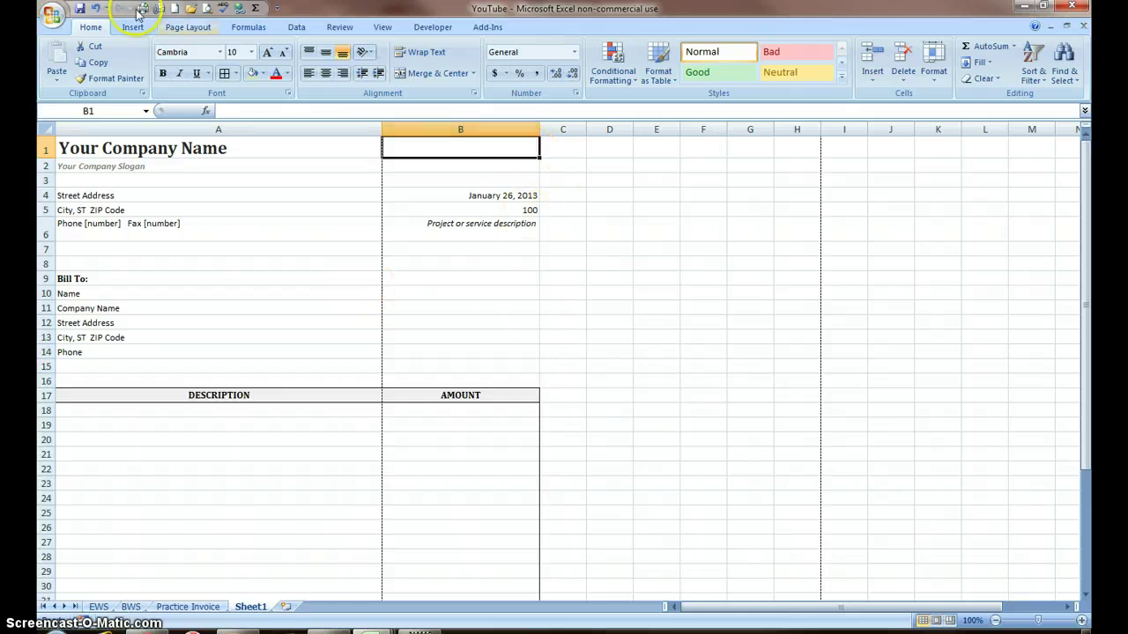
# Step: Undo the column B widening and clear the invoice number 100 in B5
pyautogui.click(97, 12)
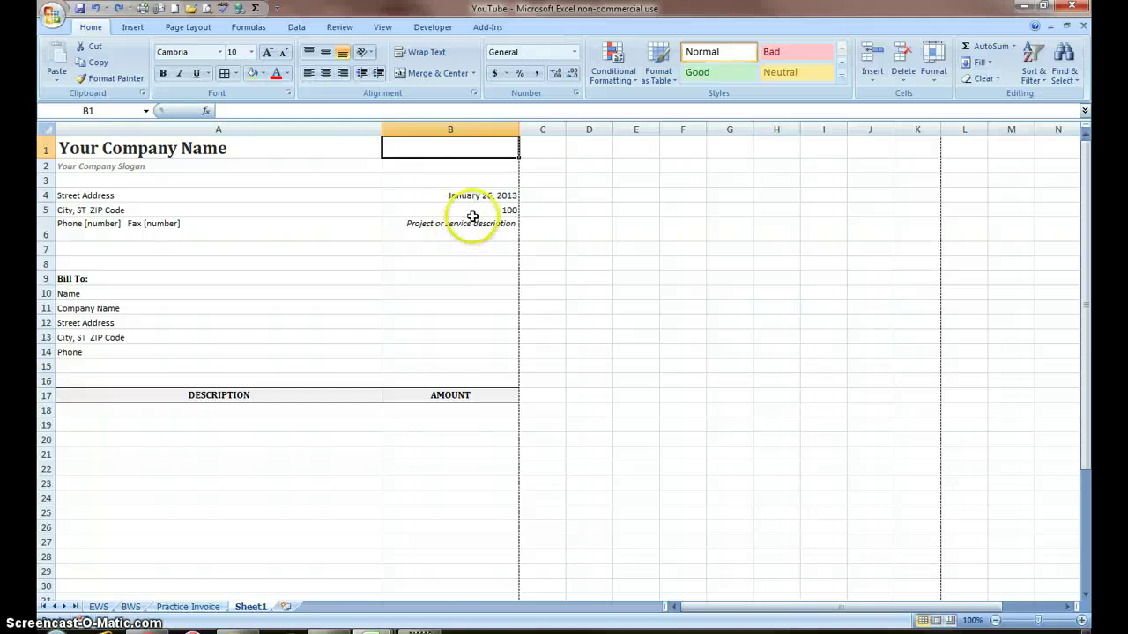
pyautogui.click(473, 213)
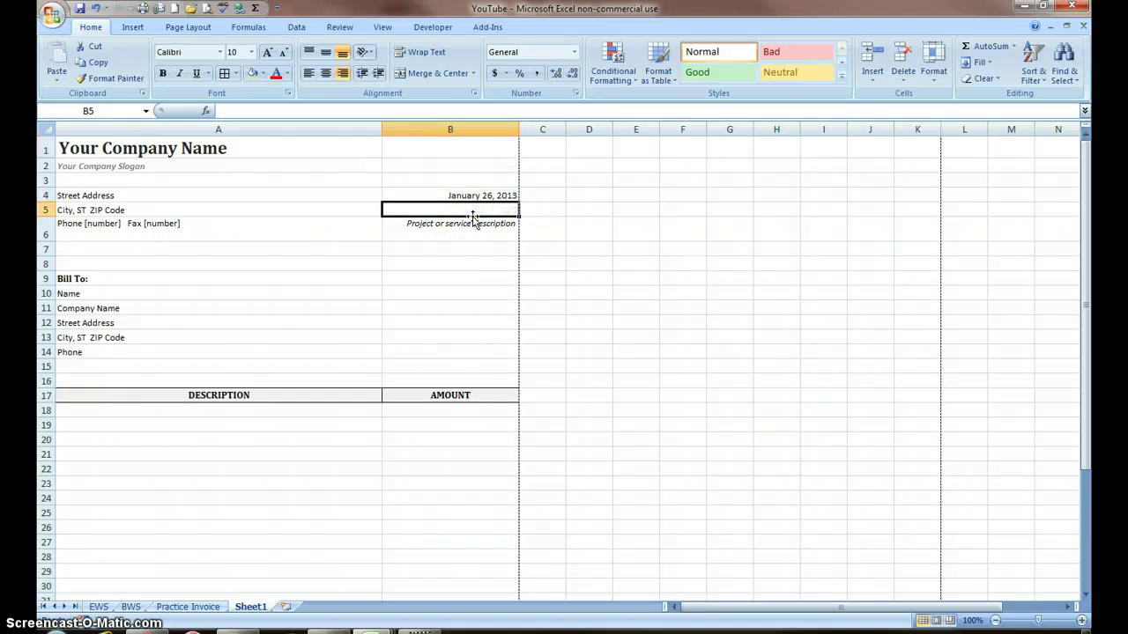
pyautogui.click(449, 227)
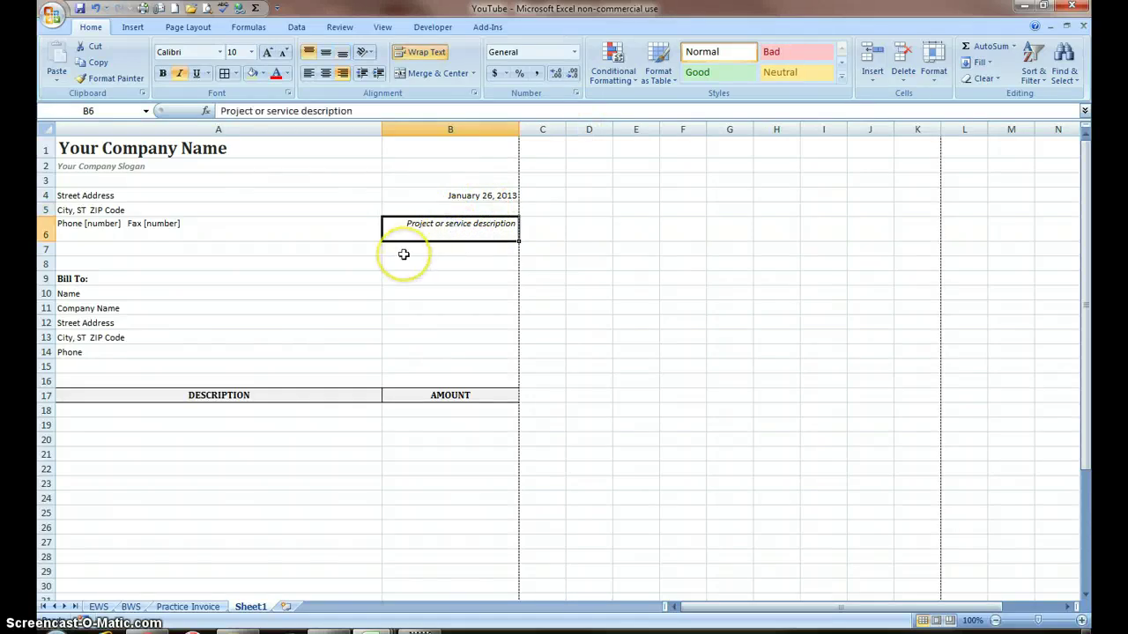
# Step: Enter 'Kitchen Remodel' in A16 and enlarge it to 16 point
pyautogui.click(189, 385)
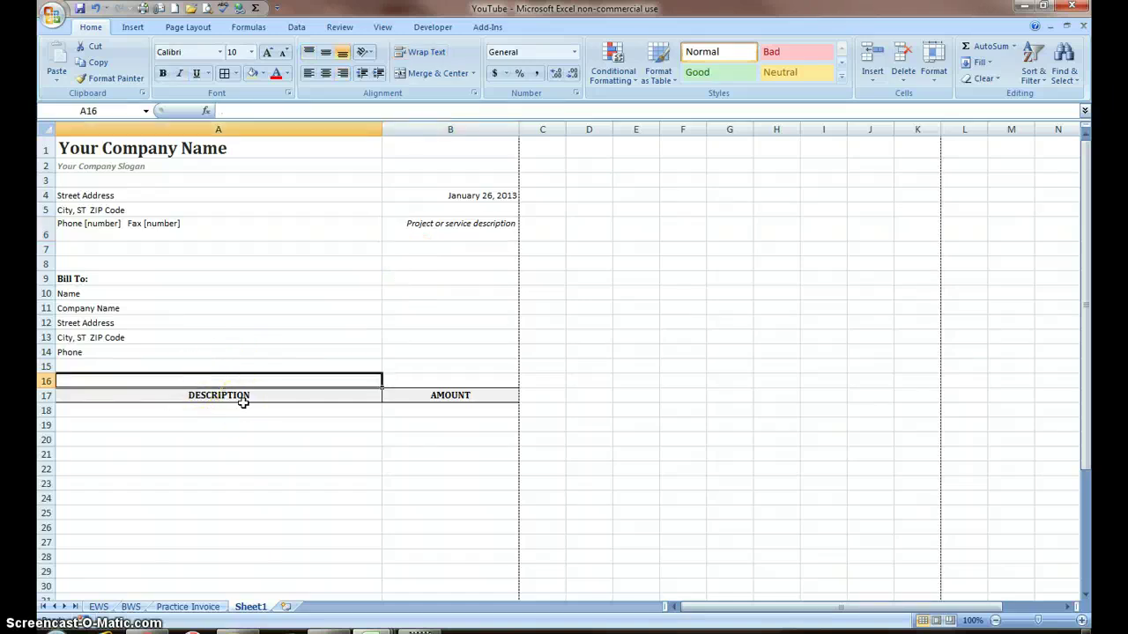
pyautogui.write('Kitchen Remodel')
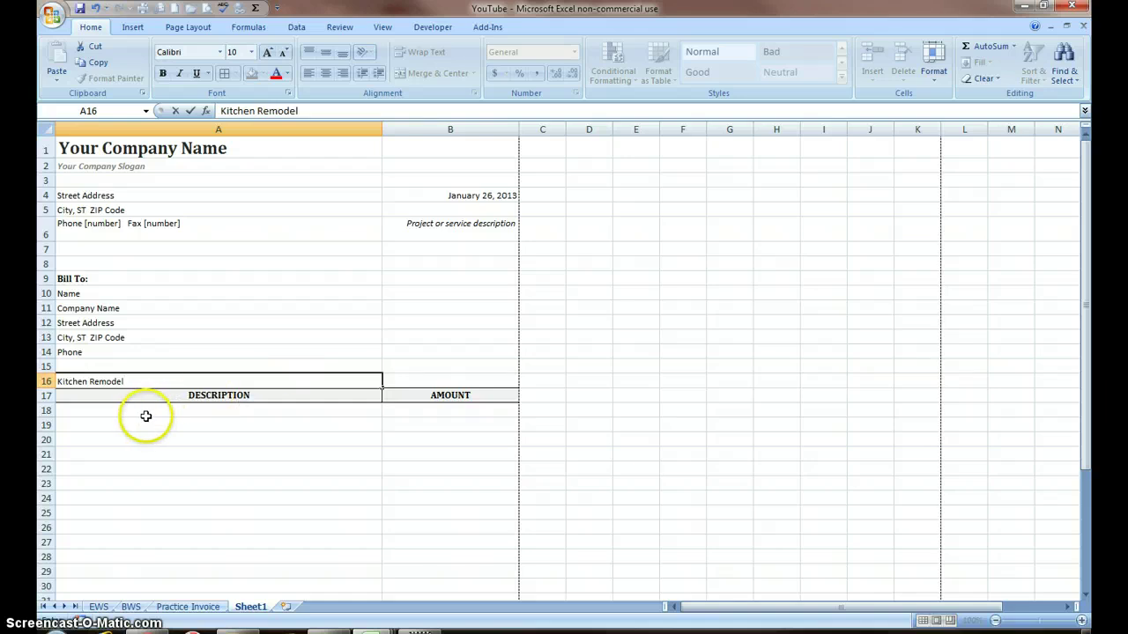
pyautogui.click(166, 362)
pyautogui.click(130, 380)
pyautogui.click(269, 55)
pyautogui.click(269, 55)
pyautogui.click(268, 54)
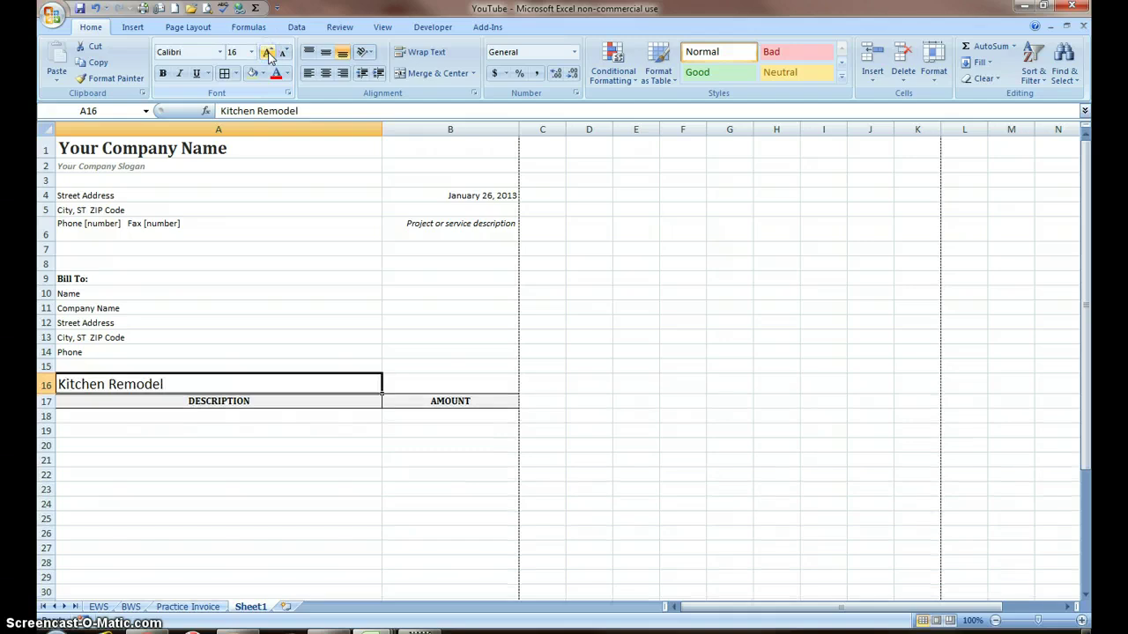
pyautogui.click(443, 224)
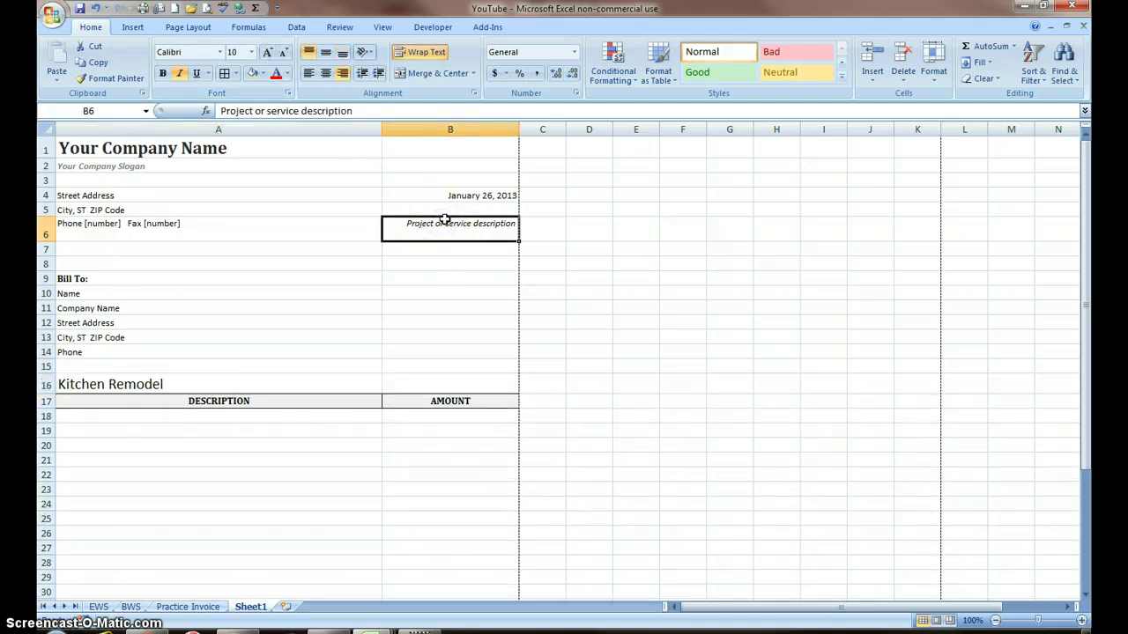
# Step: Clear the B6 project description and enlarge the B4 date to 14 point
pyautogui.press('Delete')
pyautogui.click(453, 195)
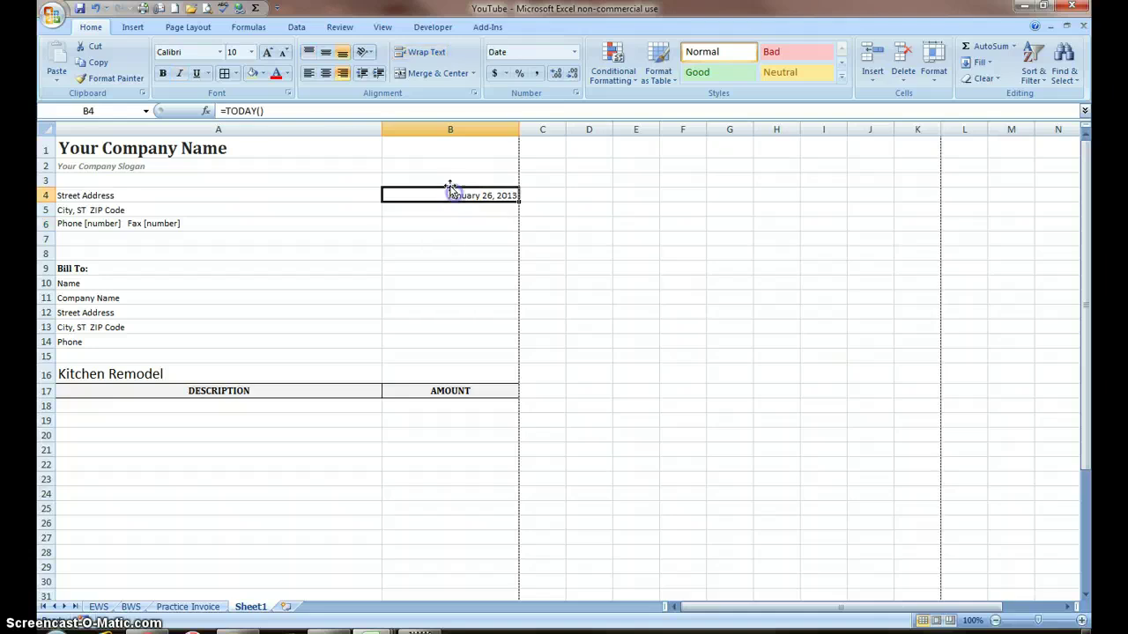
pyautogui.click(267, 54)
pyautogui.click(267, 54)
pyautogui.click(267, 54)
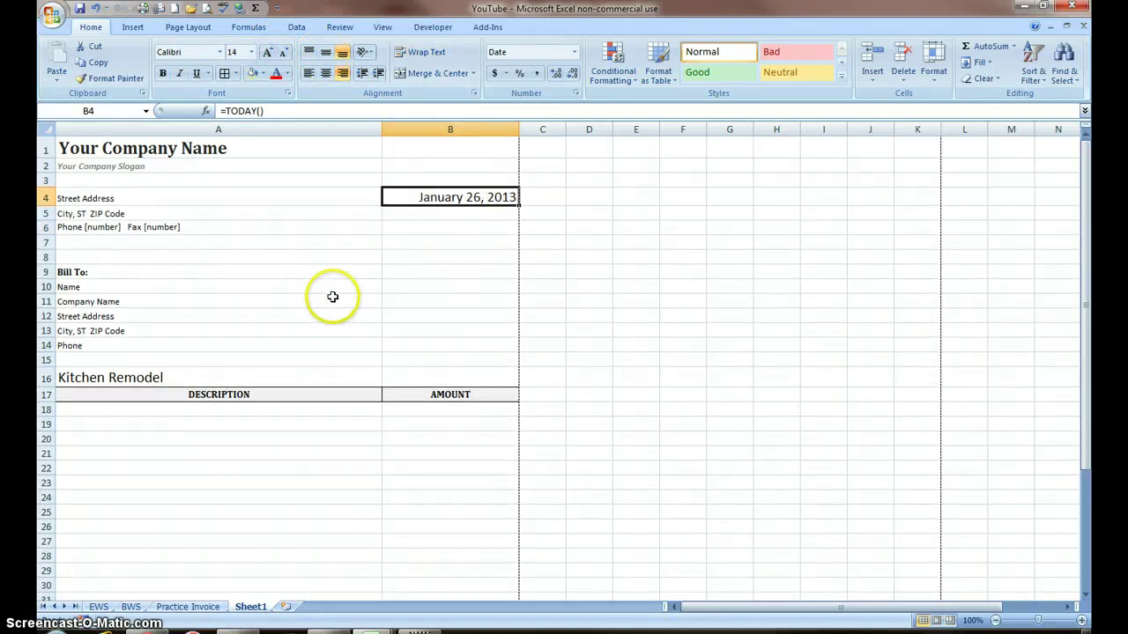
# Step: Type 'Invoice' in B1 and enlarge it one font size
pyautogui.click(422, 151)
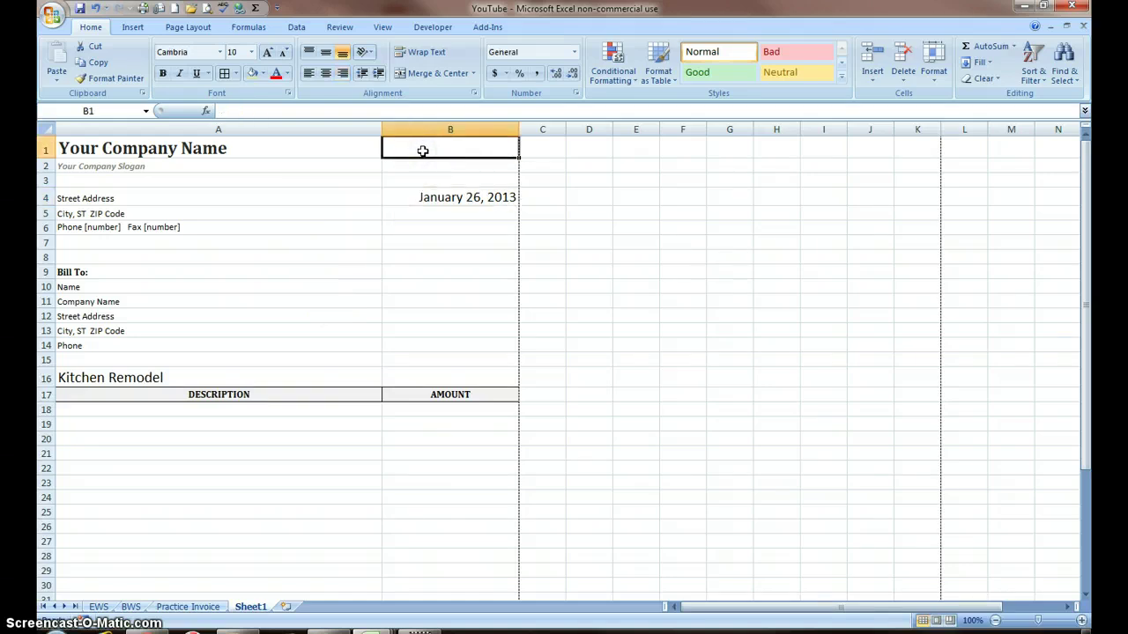
pyautogui.write('I')
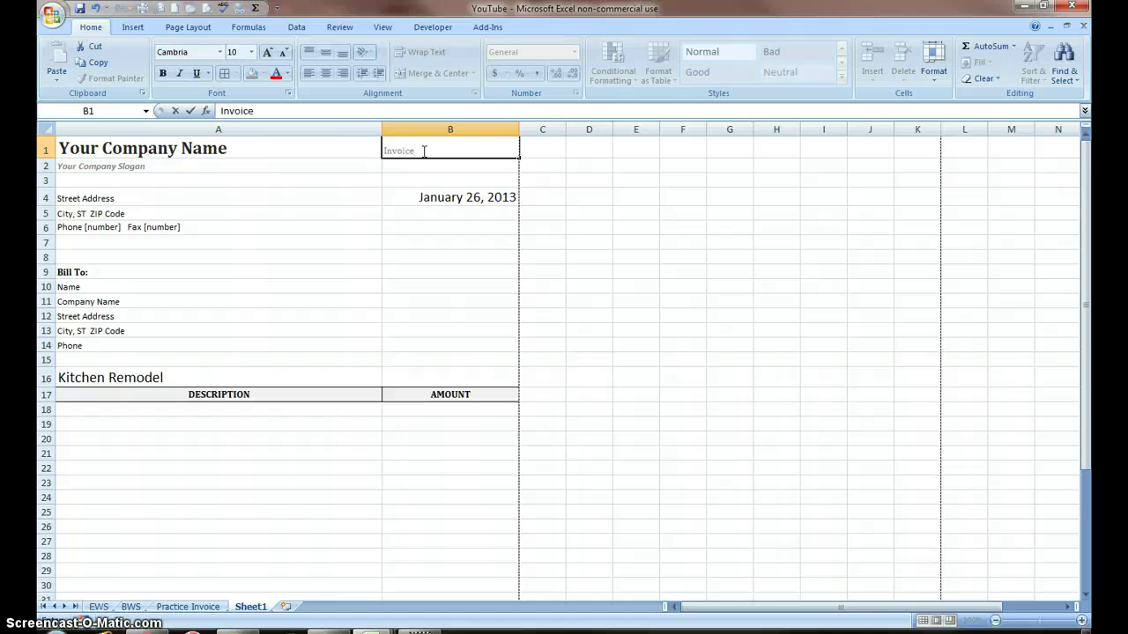
pyautogui.write('nvoice')
pyautogui.click(467, 283)
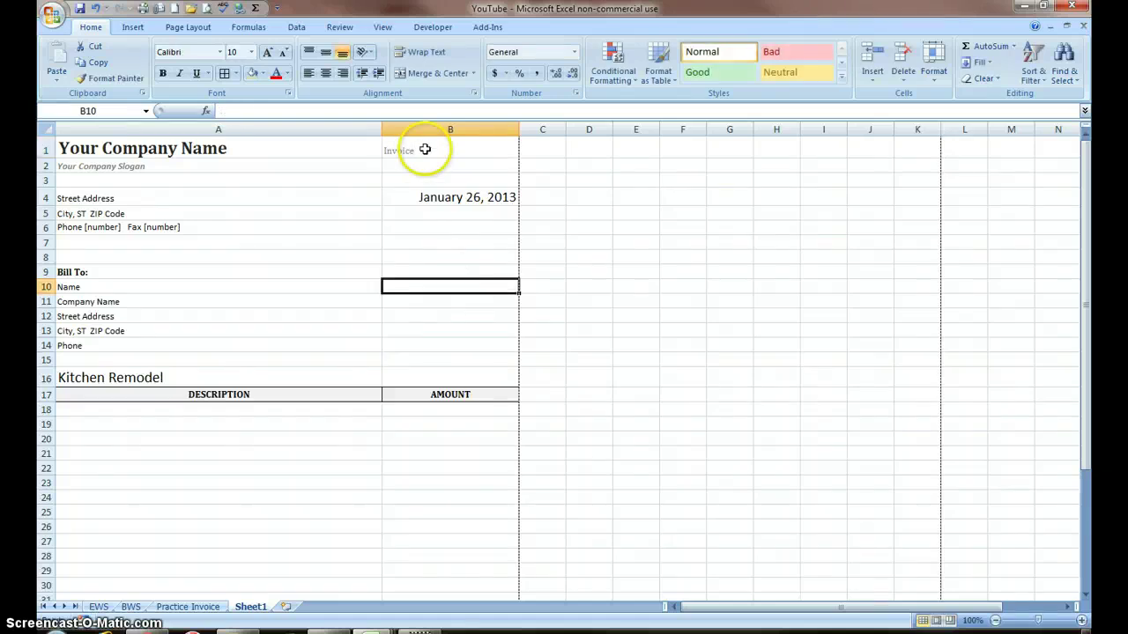
pyautogui.click(424, 150)
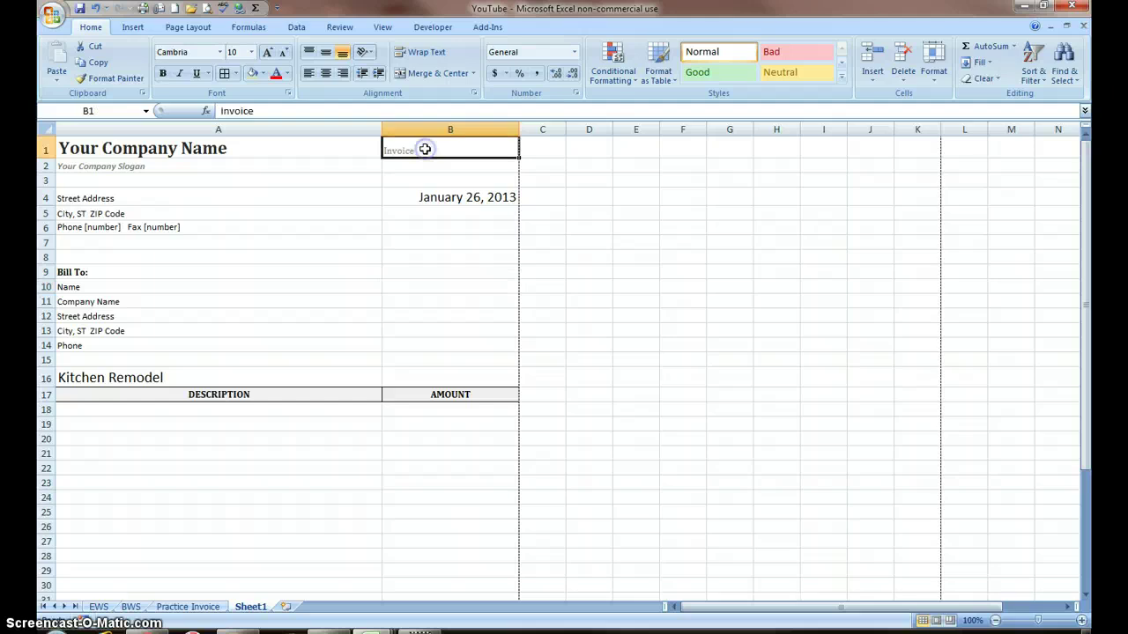
pyautogui.click(268, 54)
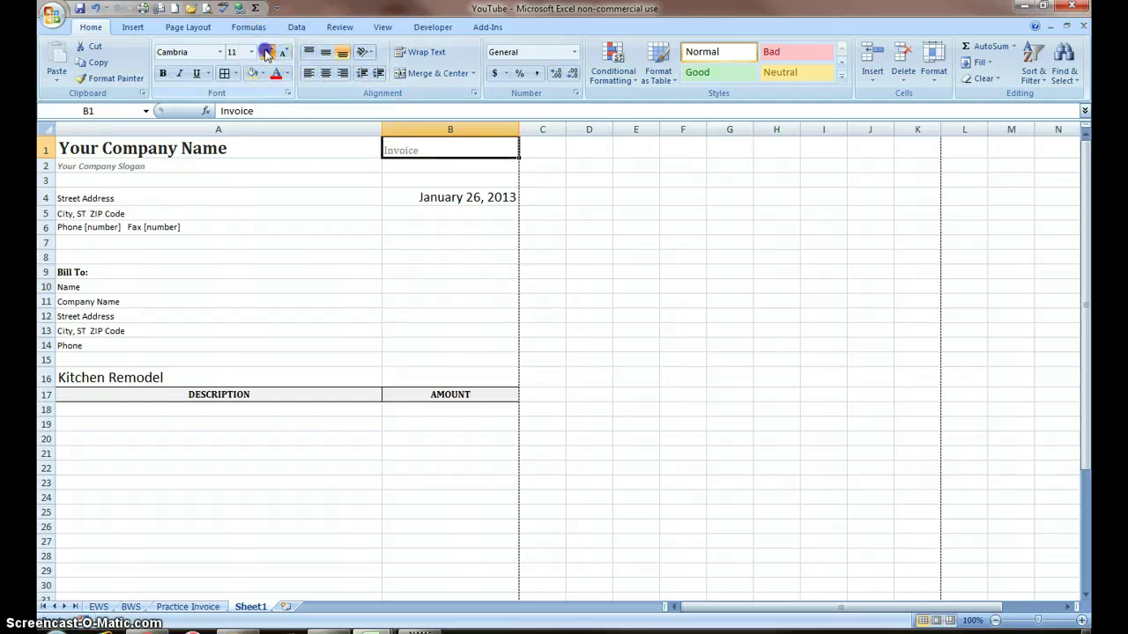
# Step: Set the entire worksheet in Calibri with bold removed
pyautogui.click(268, 54)
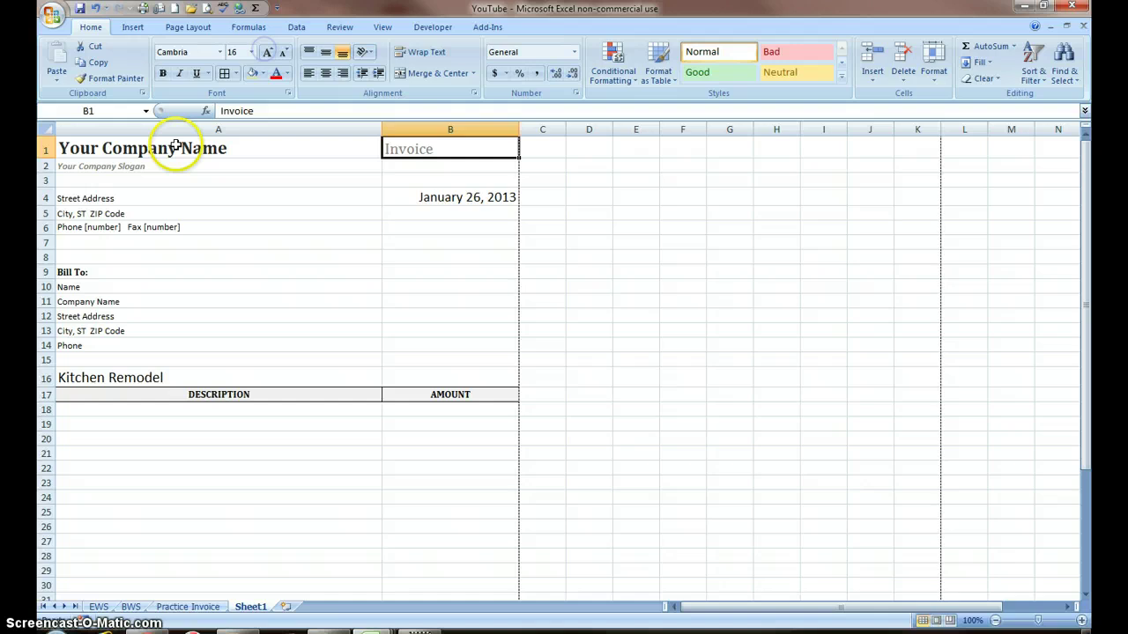
pyautogui.click(46, 130)
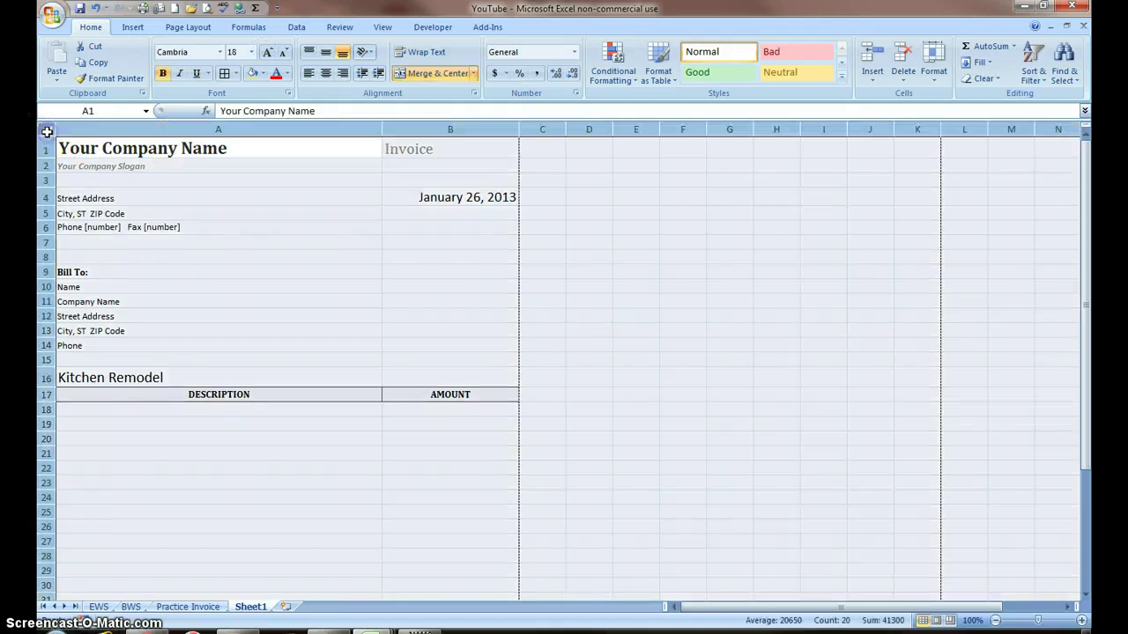
pyautogui.click(222, 52)
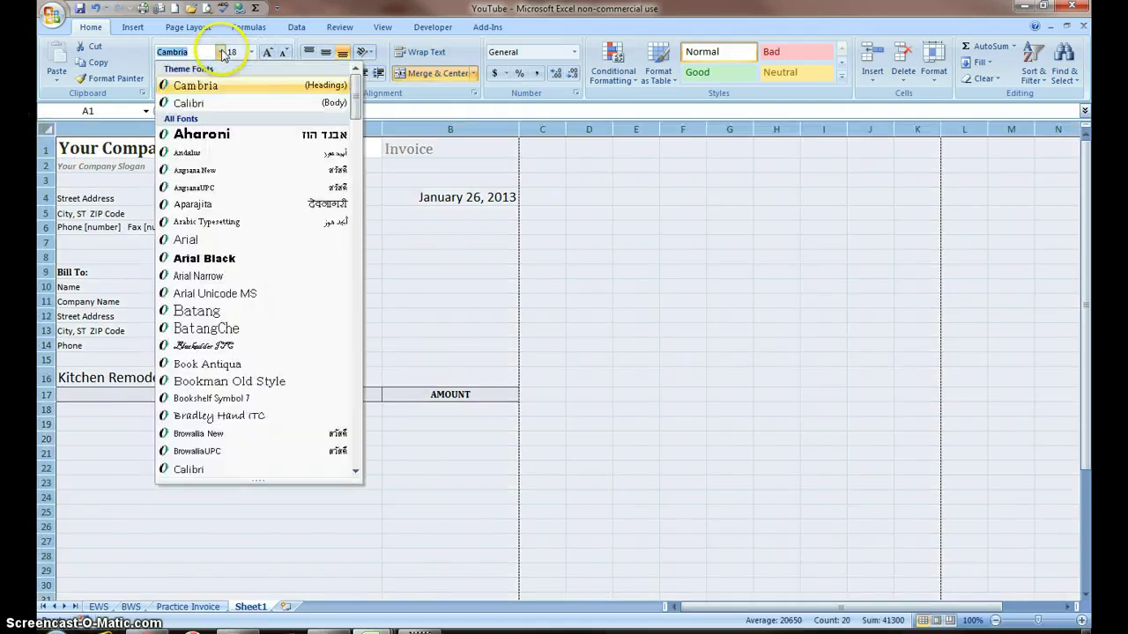
pyautogui.click(189, 103)
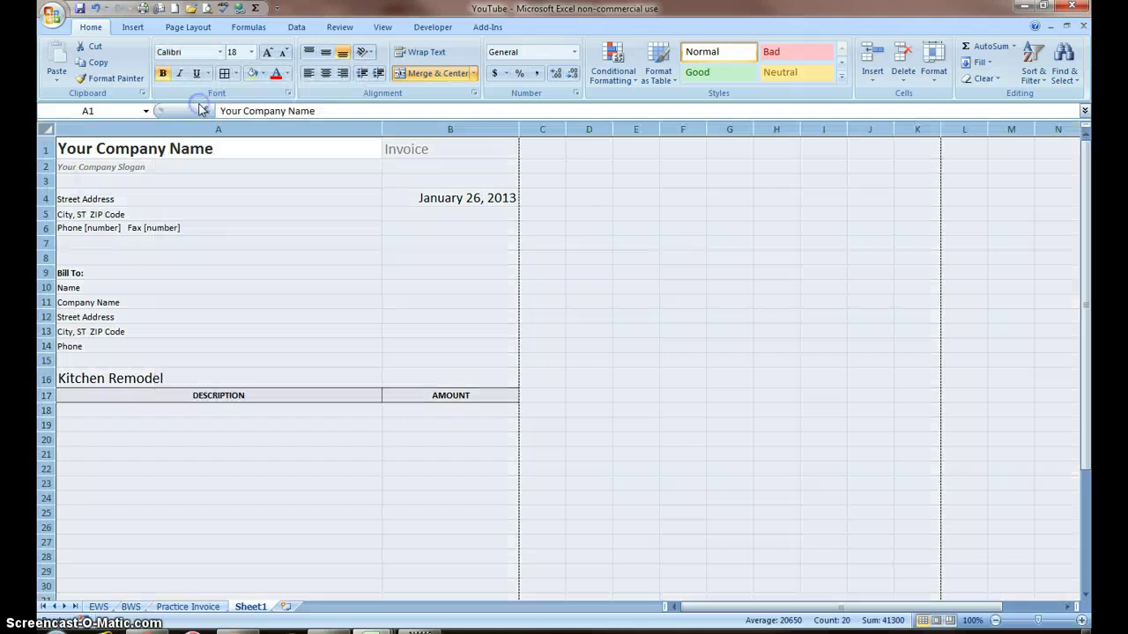
pyautogui.click(163, 74)
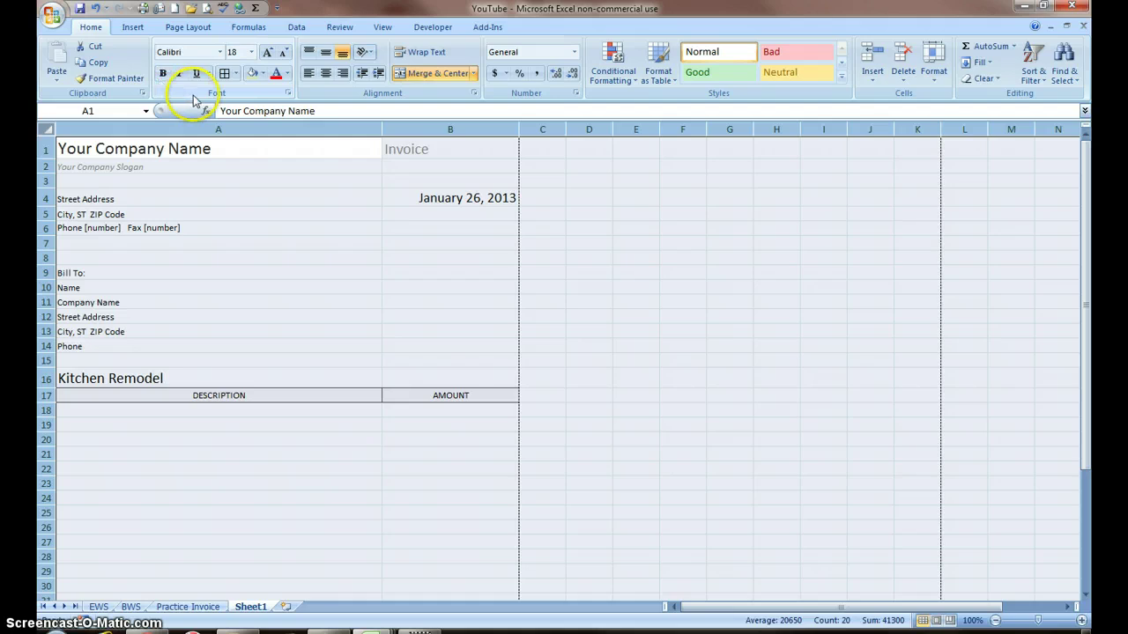
pyautogui.click(284, 269)
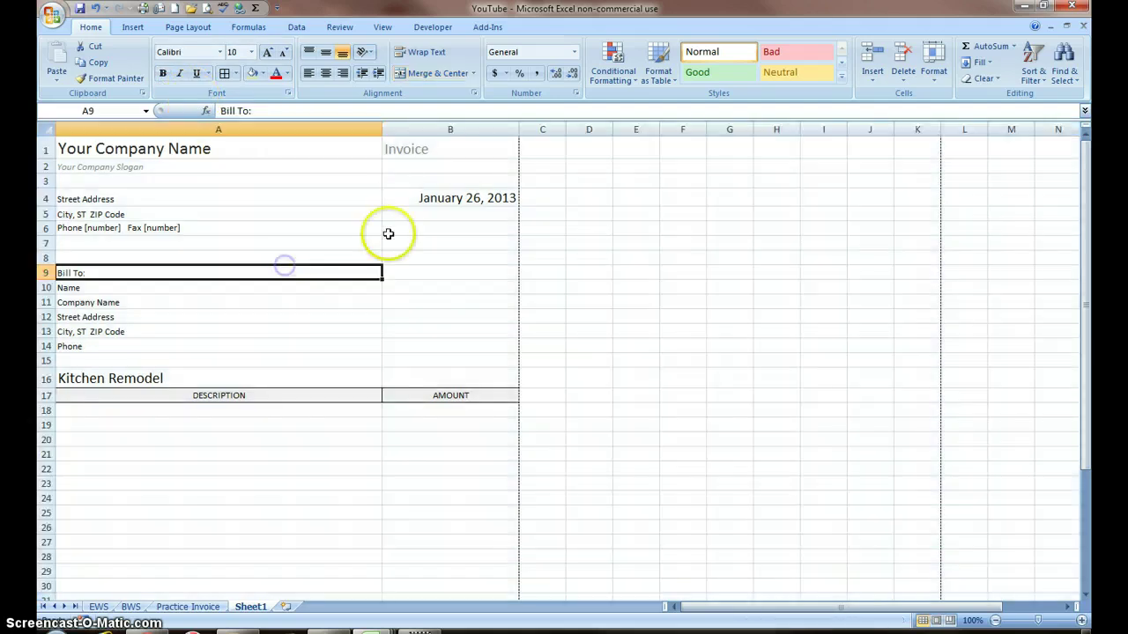
# Step: Enlarge the B1 'Invoice' text to 20 point and fill the cell black
pyautogui.click(408, 150)
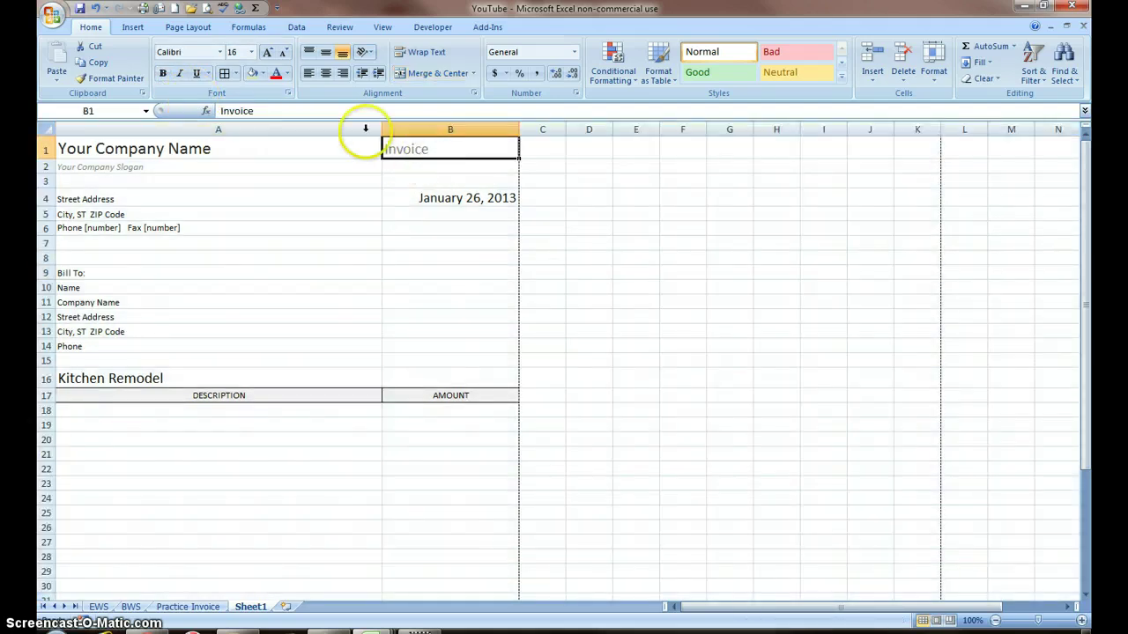
pyautogui.click(268, 55)
pyautogui.click(268, 55)
pyautogui.click(265, 76)
pyautogui.click(264, 76)
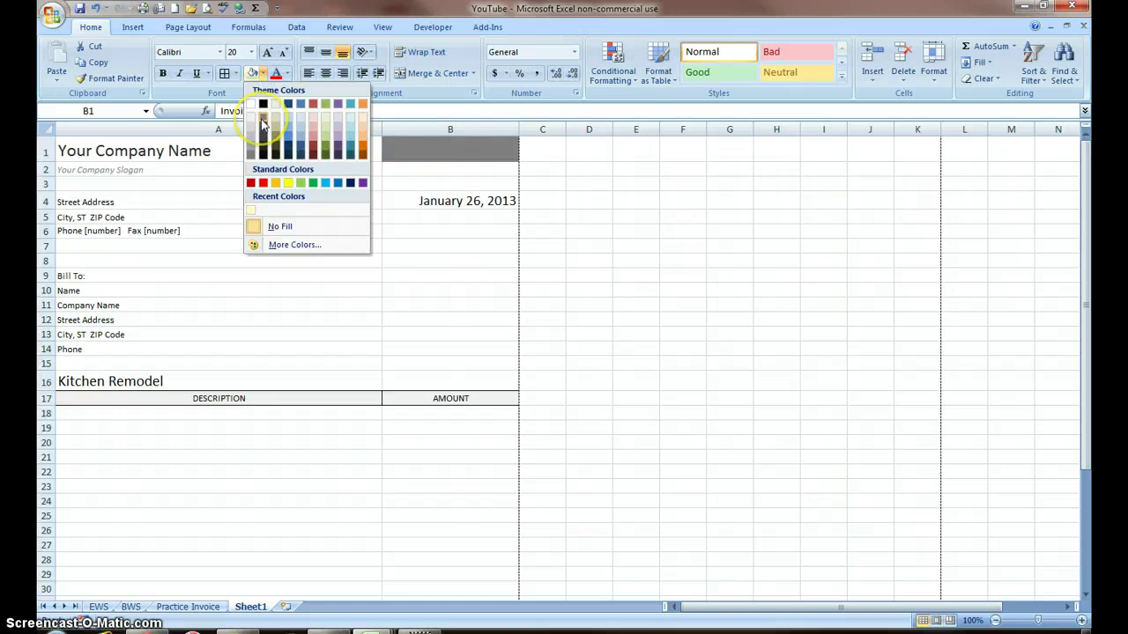
pyautogui.click(263, 104)
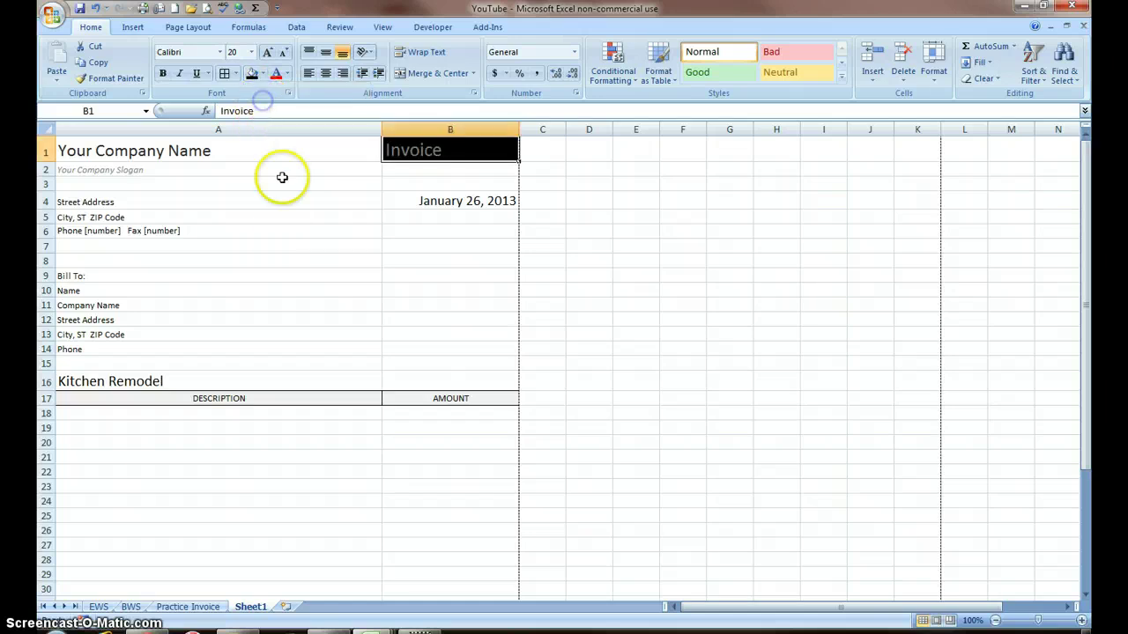
# Step: Check the fill and font colour options on A7, keeping the automatic font colour
pyautogui.click(305, 239)
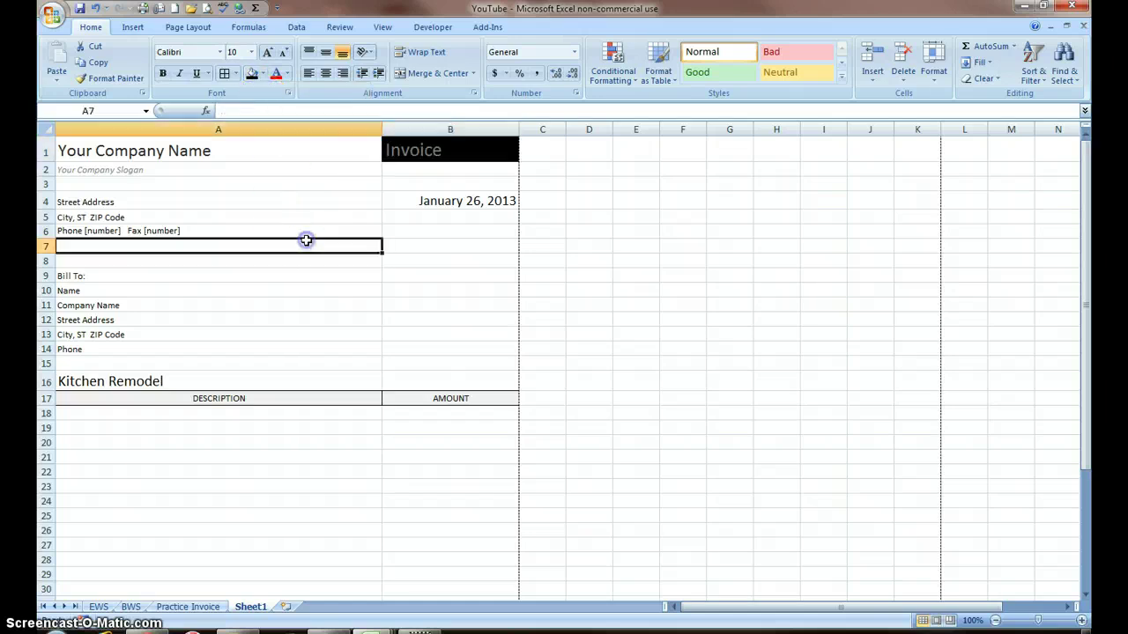
pyautogui.click(265, 76)
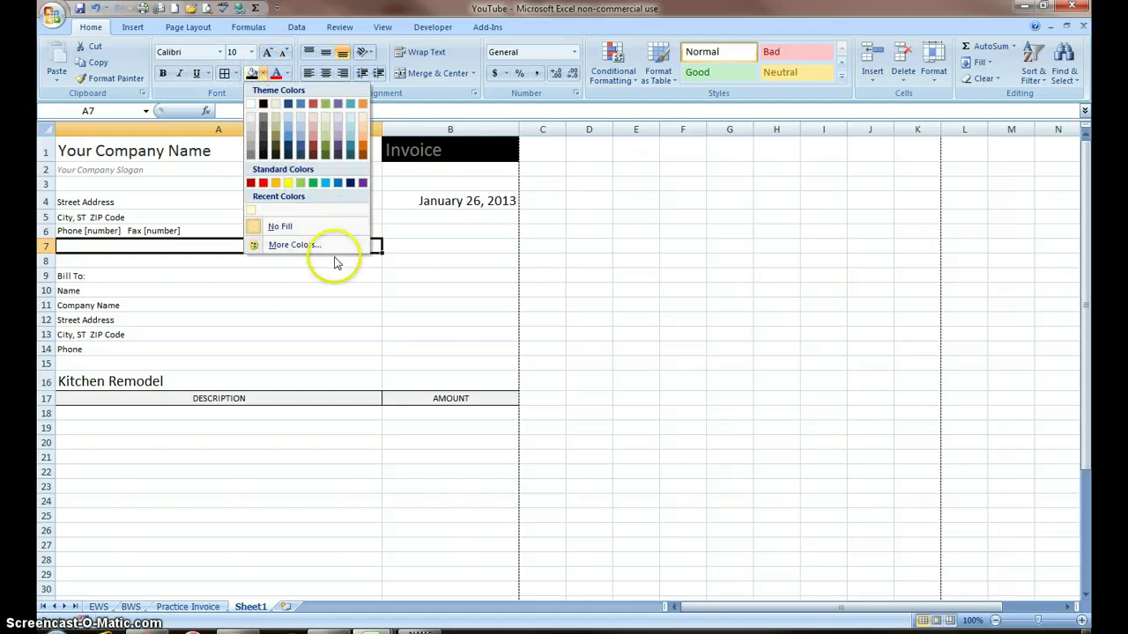
pyautogui.click(309, 227)
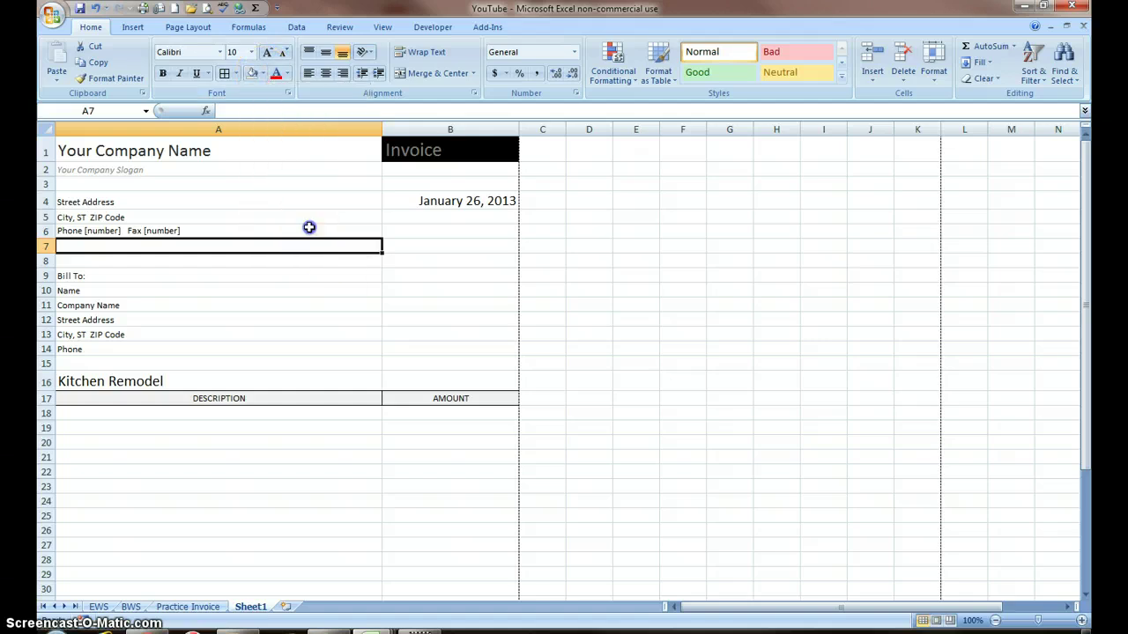
pyautogui.click(287, 75)
pyautogui.click(280, 95)
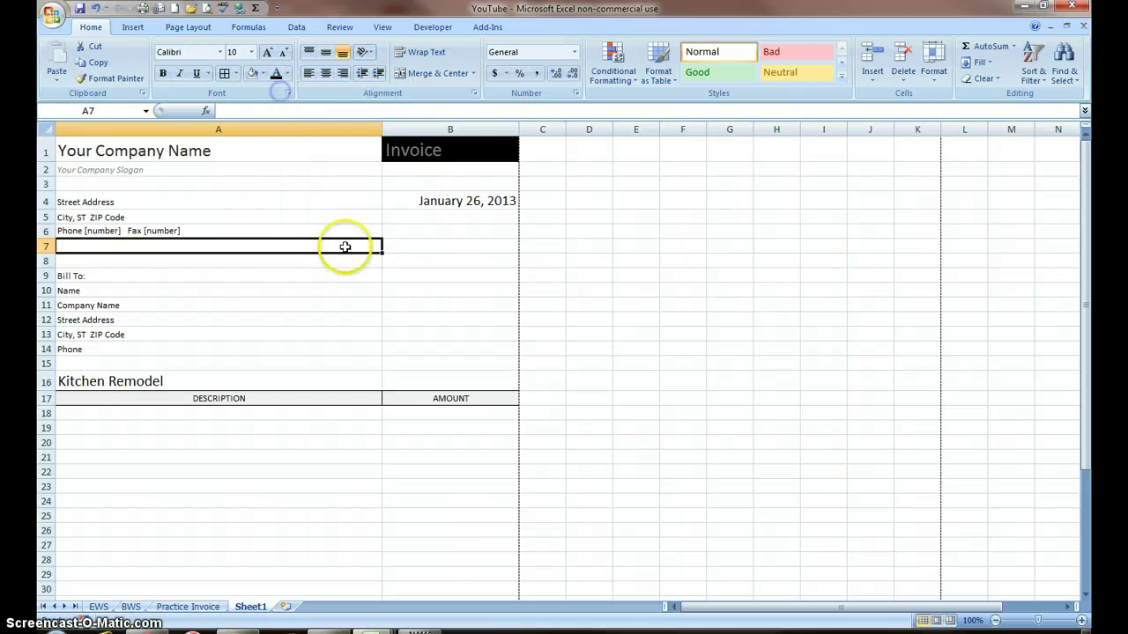
pyautogui.click(444, 240)
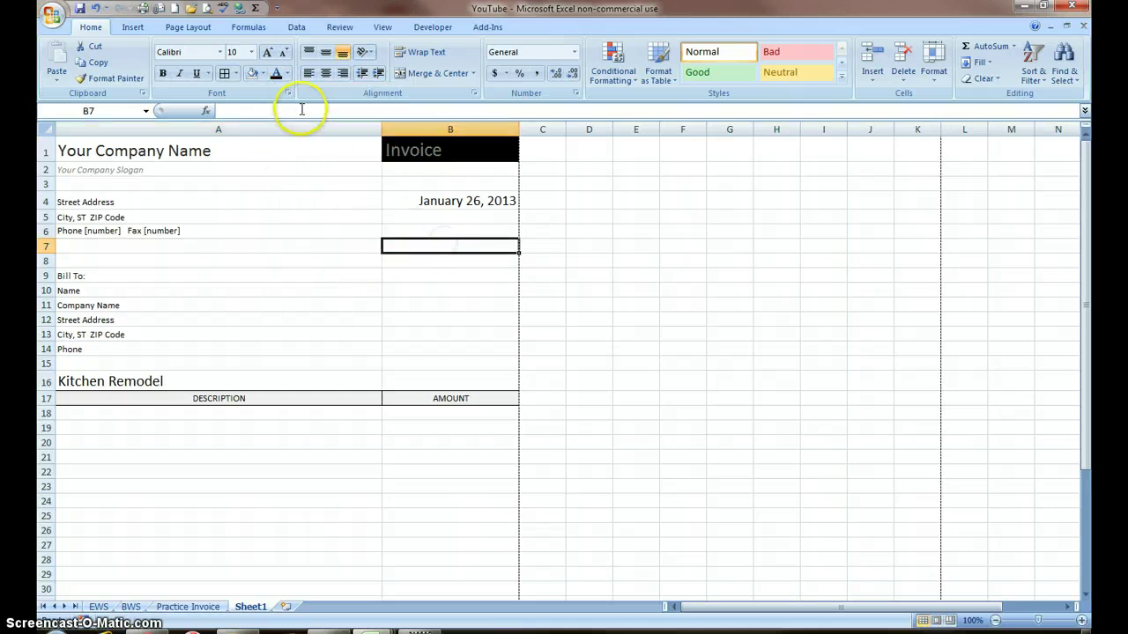
# Step: Remove B1's black fill and make 'Invoice' bold at 24 point
pyautogui.click(400, 143)
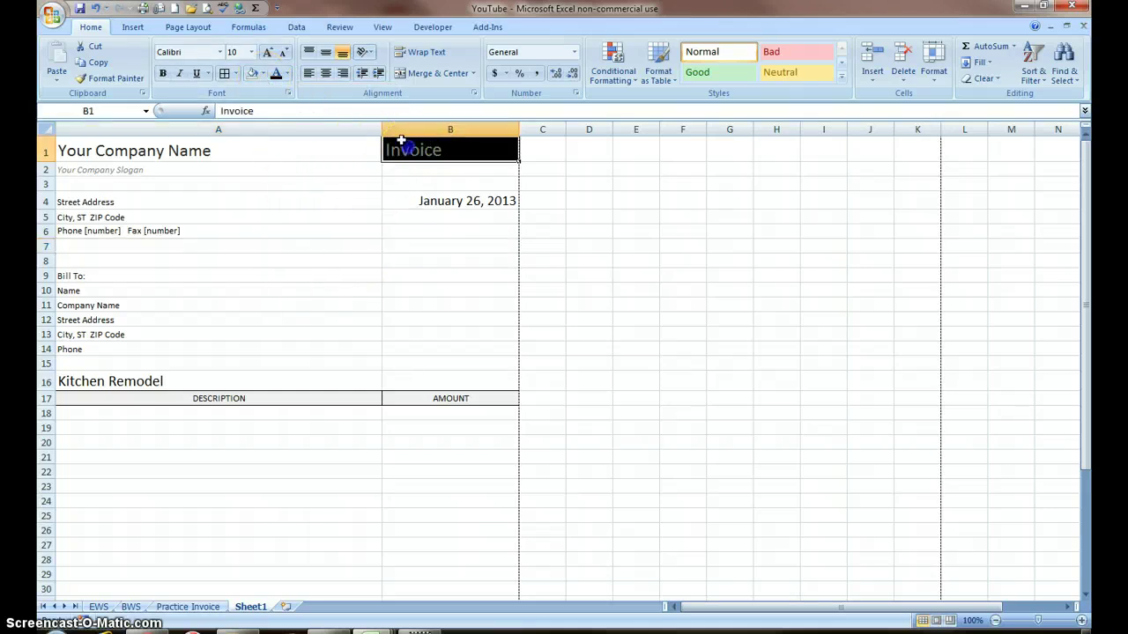
pyautogui.click(262, 74)
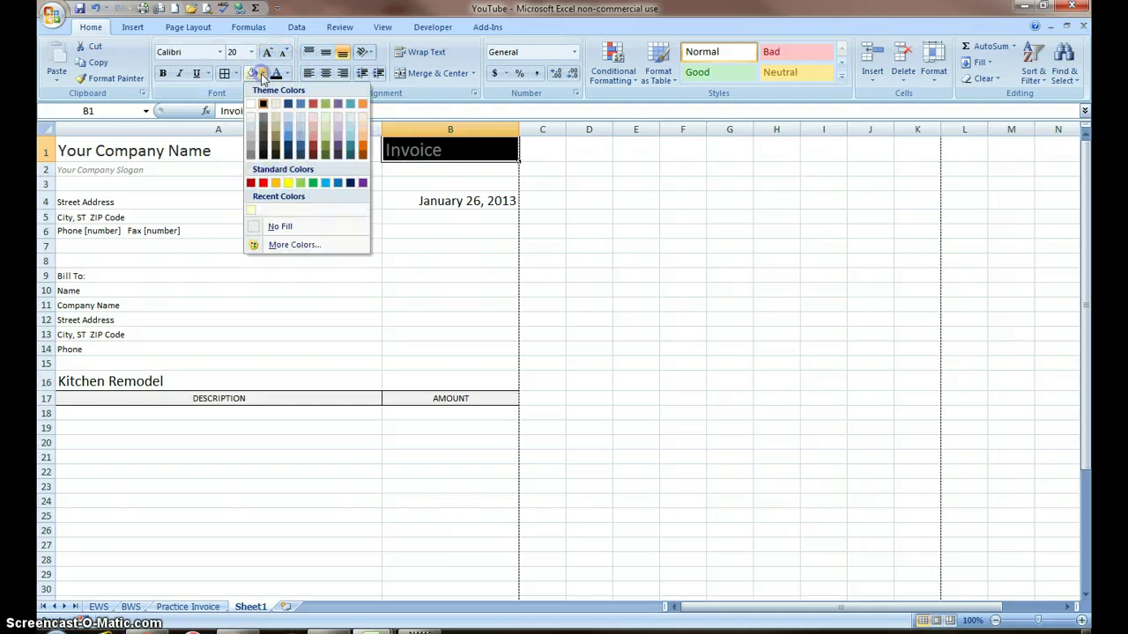
pyautogui.click(292, 225)
pyautogui.click(445, 151)
pyautogui.click(209, 83)
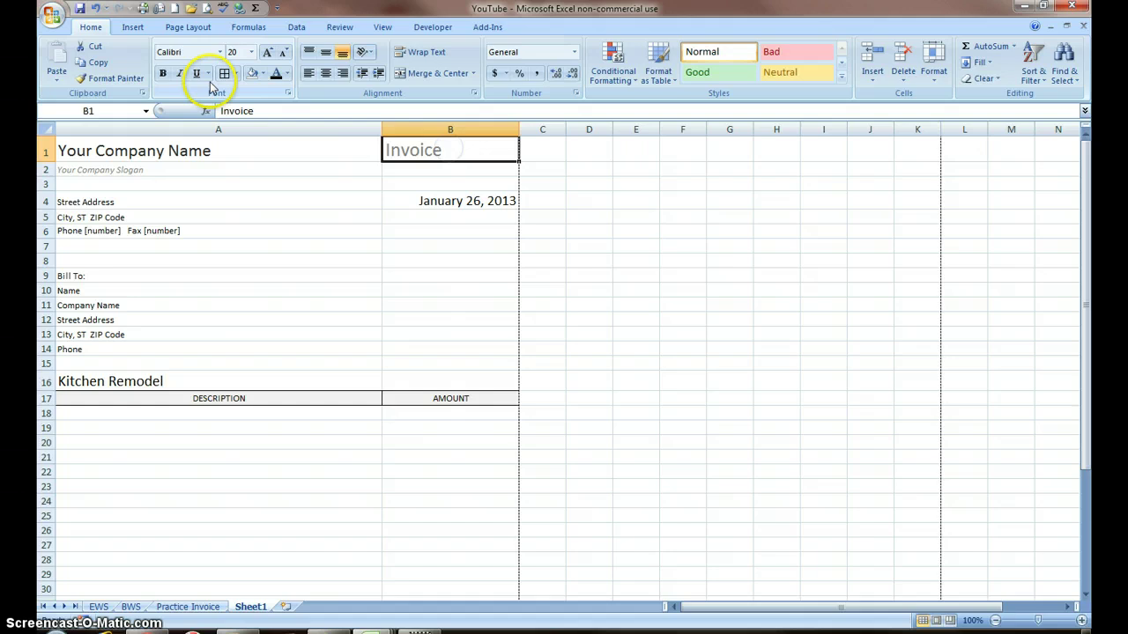
pyautogui.click(163, 73)
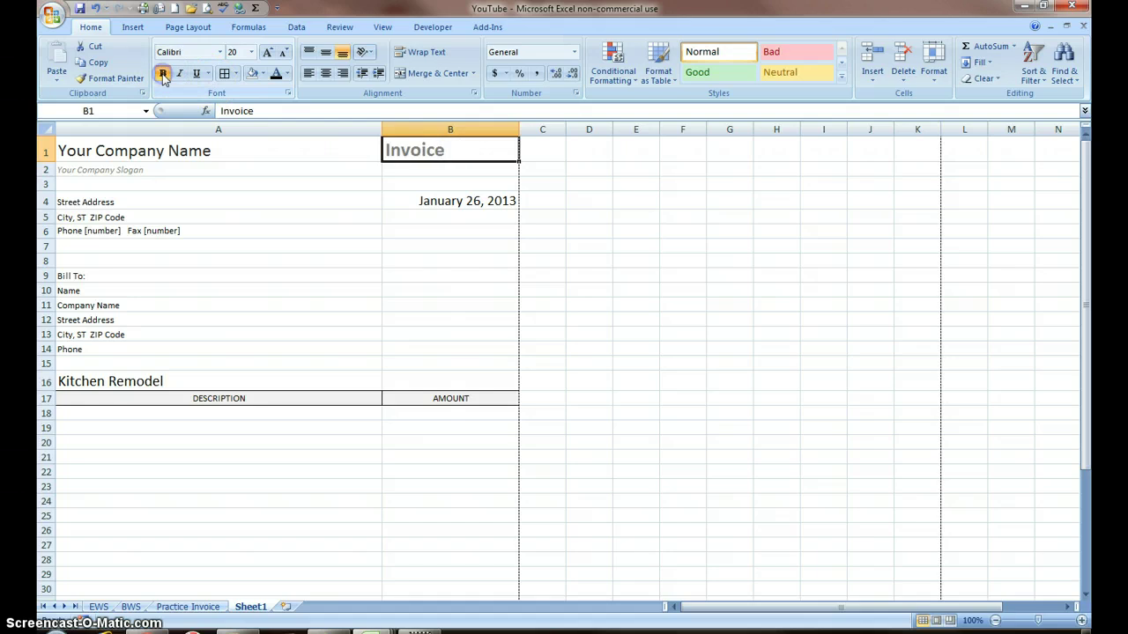
pyautogui.click(267, 52)
pyautogui.click(267, 53)
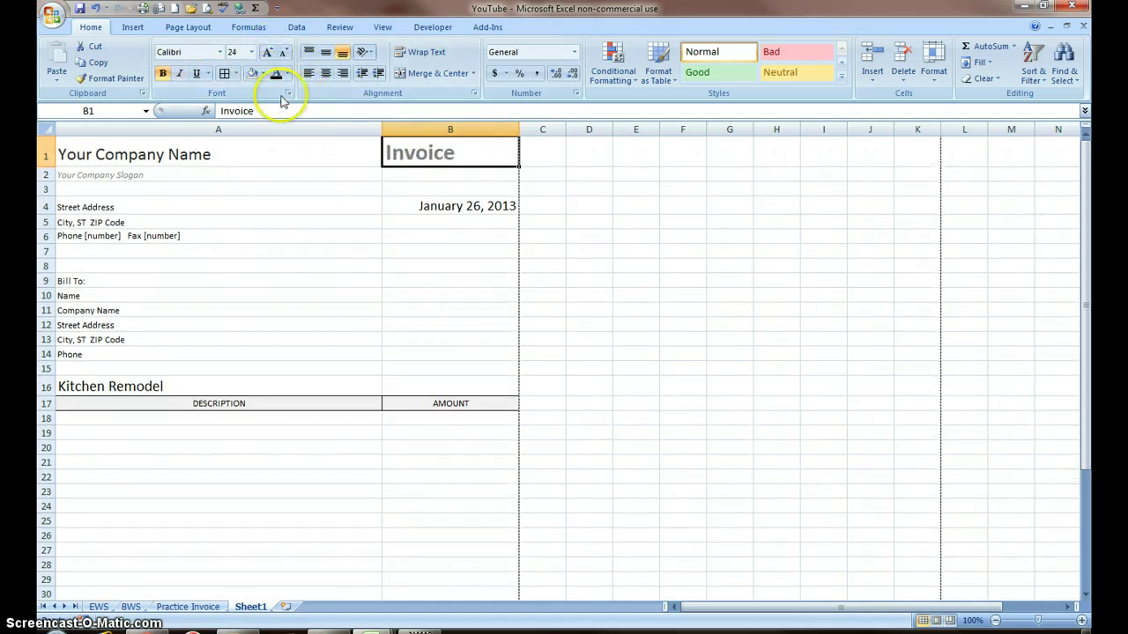
pyautogui.click(205, 155)
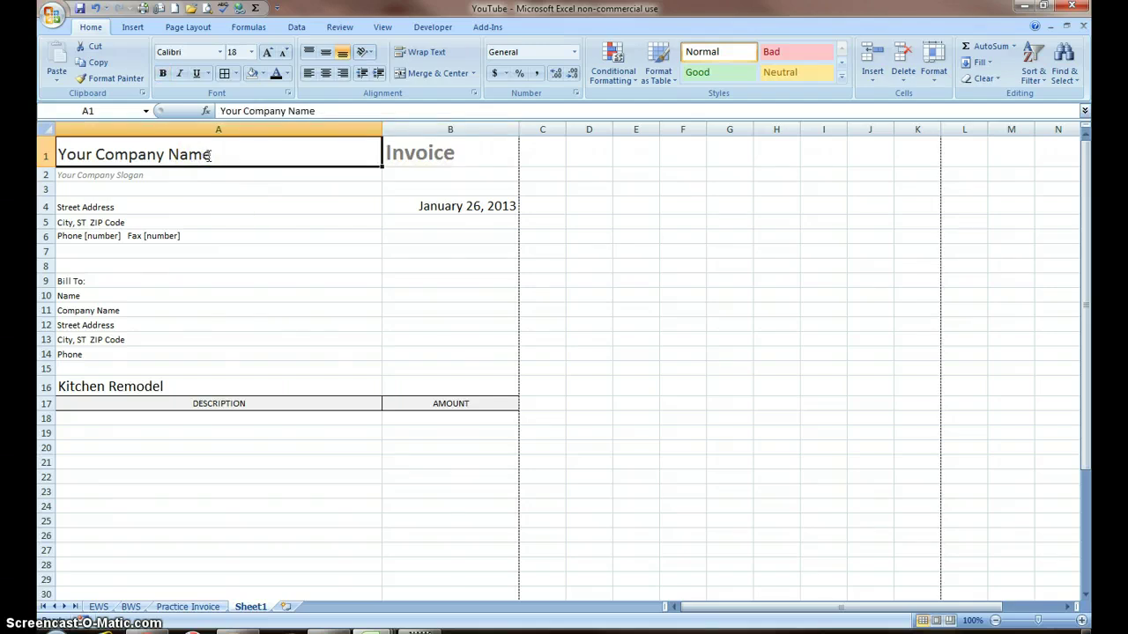
# Step: Enter Contractor Talk as the company name and delete the slogan row
pyautogui.write('Contractor Talk')
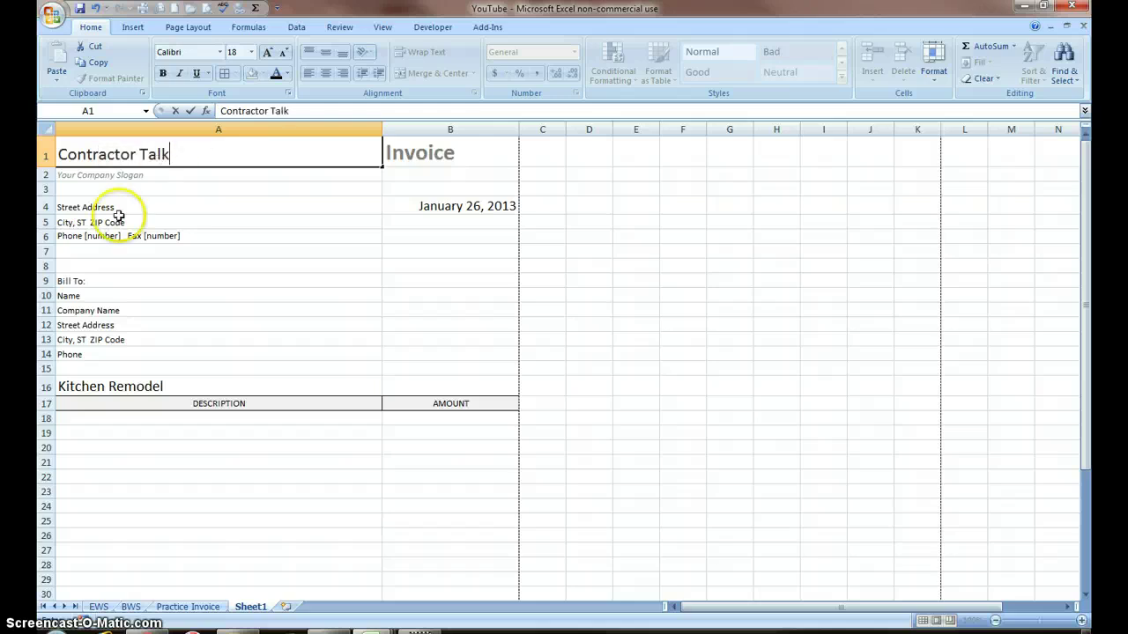
pyautogui.click(113, 177)
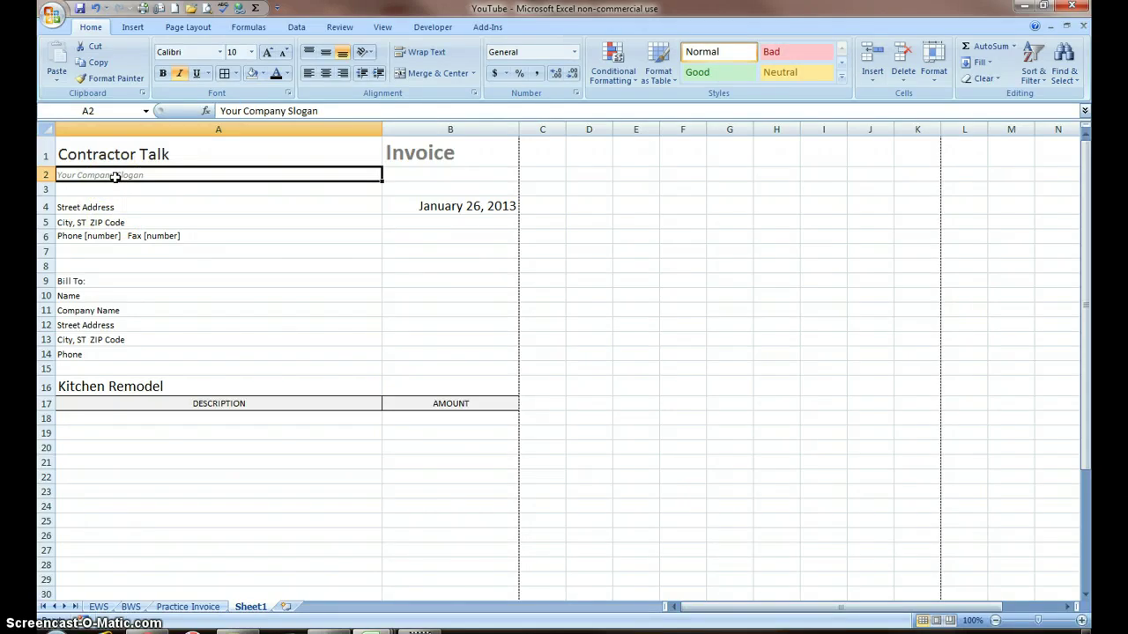
pyautogui.rightClick(253, 172)
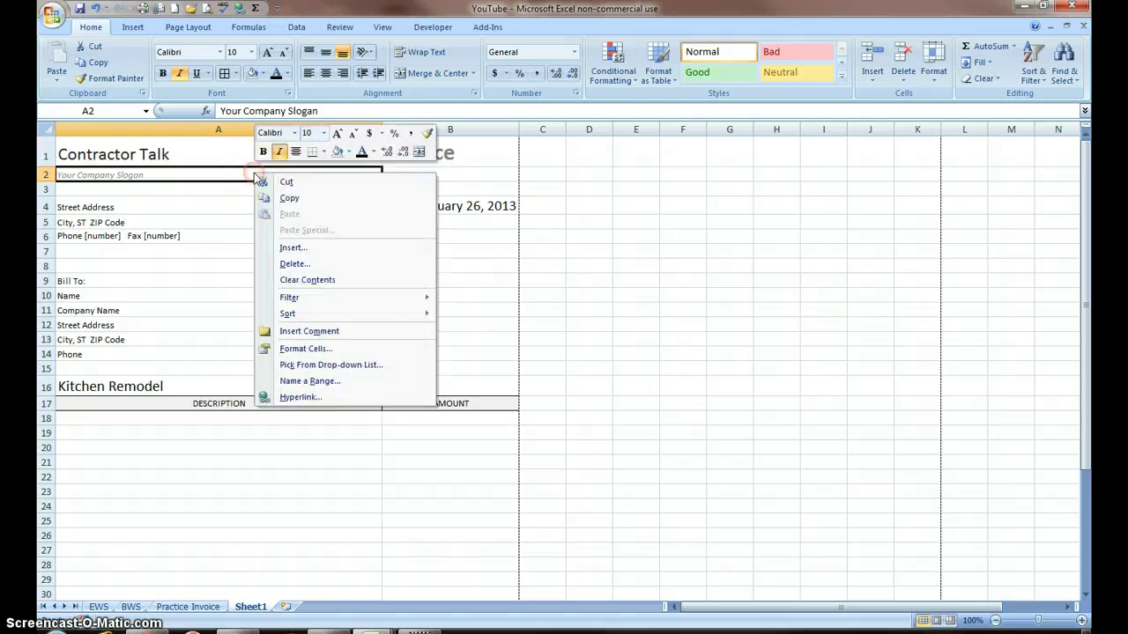
pyautogui.click(303, 263)
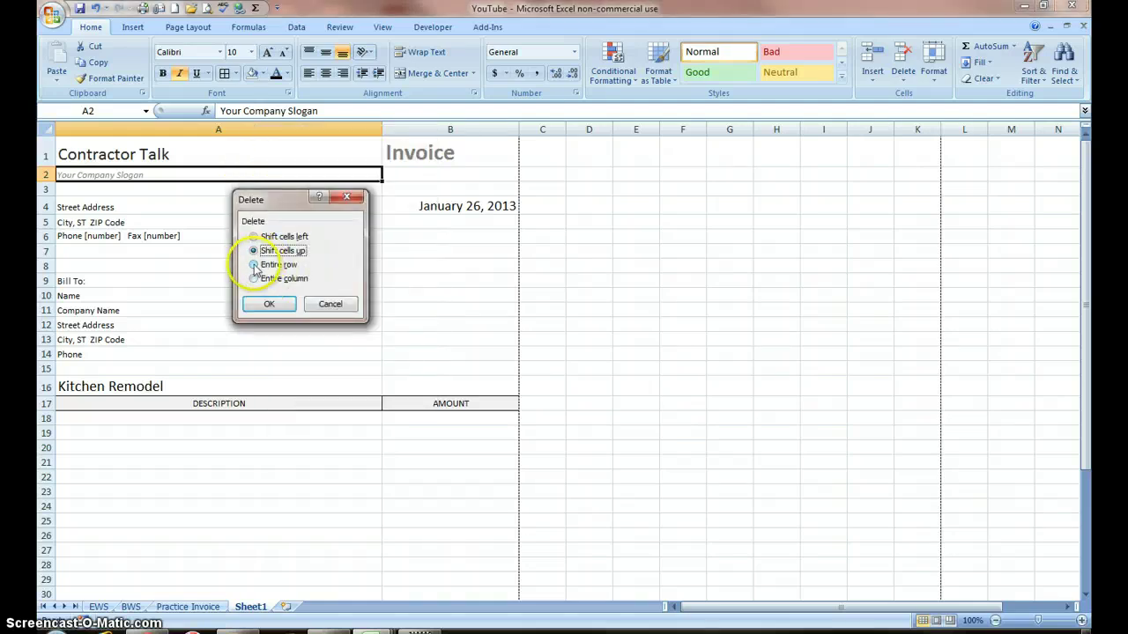
pyautogui.click(255, 265)
pyautogui.click(269, 304)
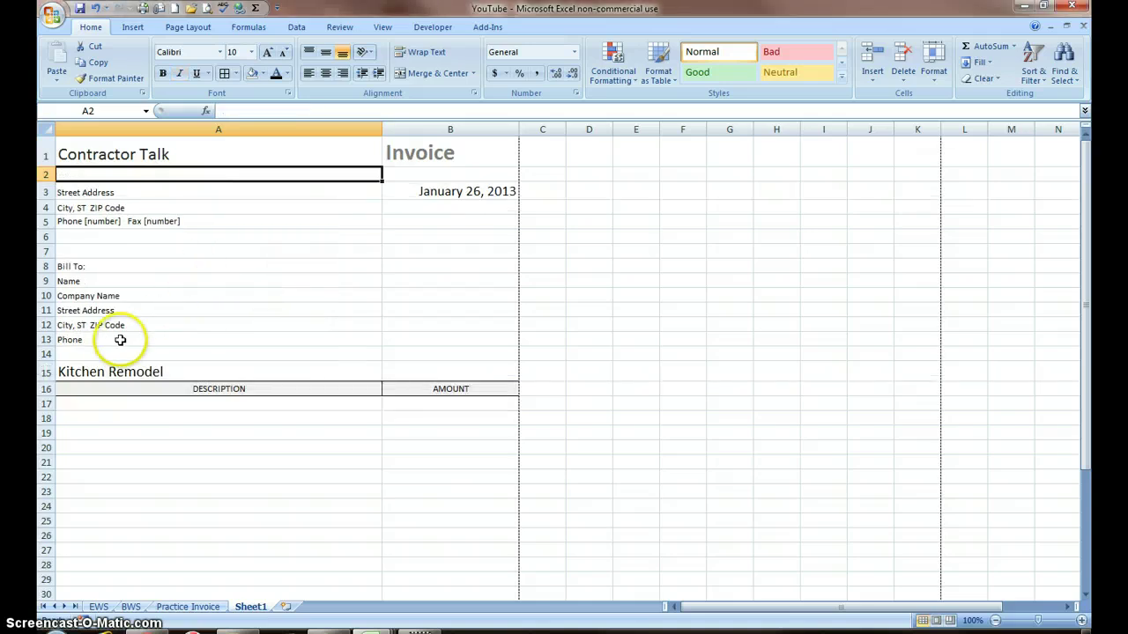
# Step: Delete the Company Name row (A10) from the Bill To block with Delete Sheet Rows
pyautogui.click(97, 354)
pyautogui.click(93, 340)
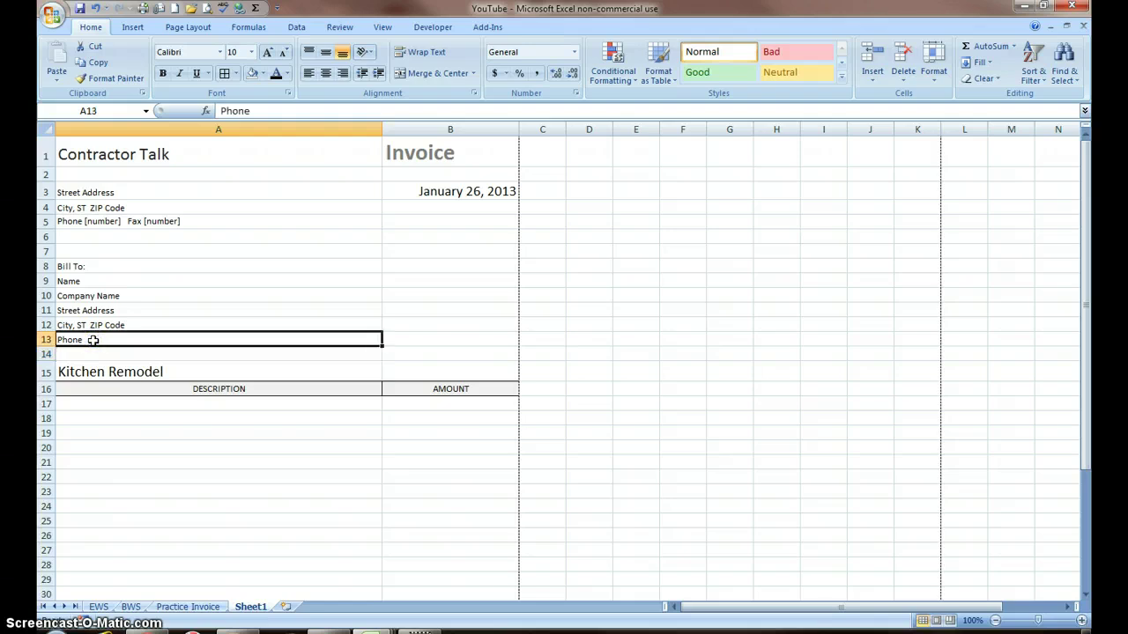
pyautogui.click(130, 298)
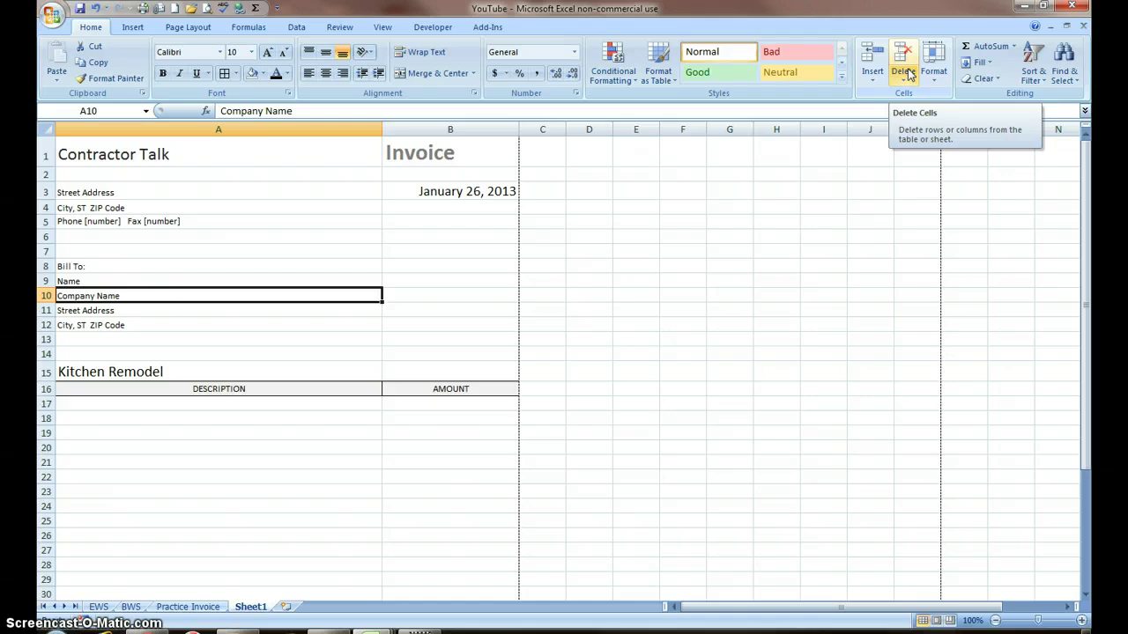
pyautogui.click(907, 74)
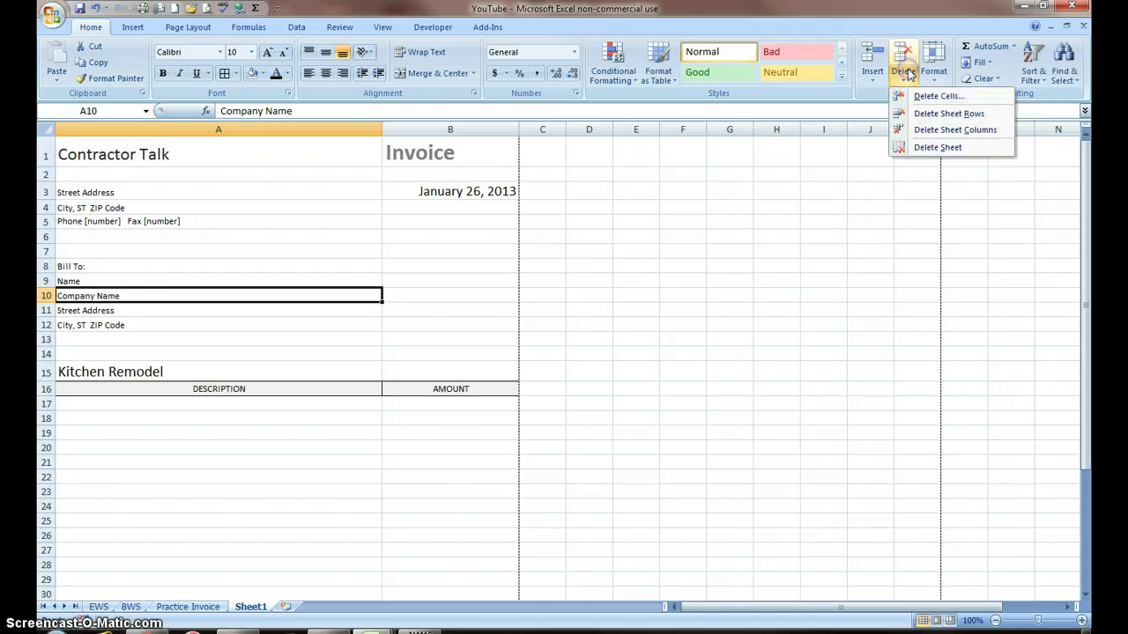
pyautogui.click(941, 113)
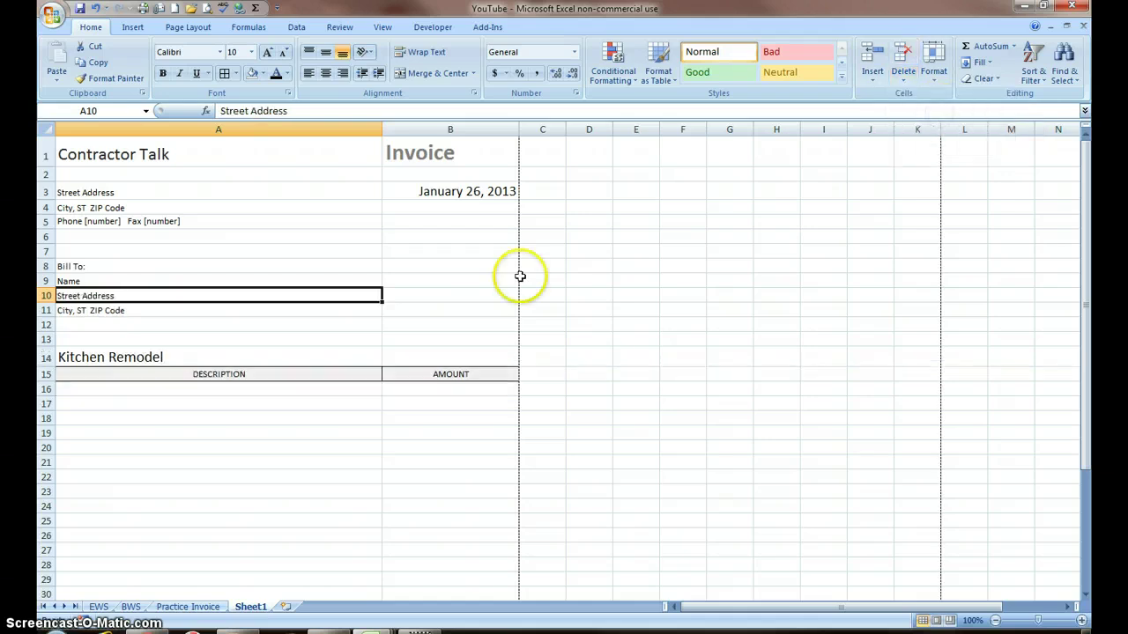
# Step: Enlarge the company address and Bill To lines to 12 pt with Grow Font
pyautogui.moveTo(196, 307); pyautogui.dragTo(177, 266)
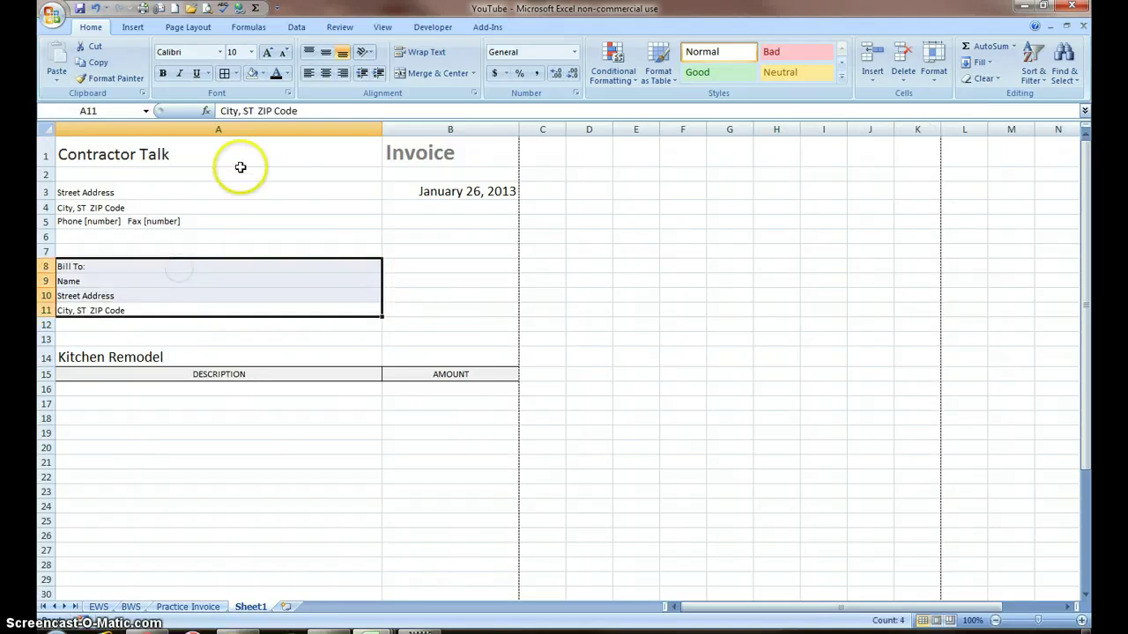
pyautogui.click(265, 56)
pyautogui.click(265, 55)
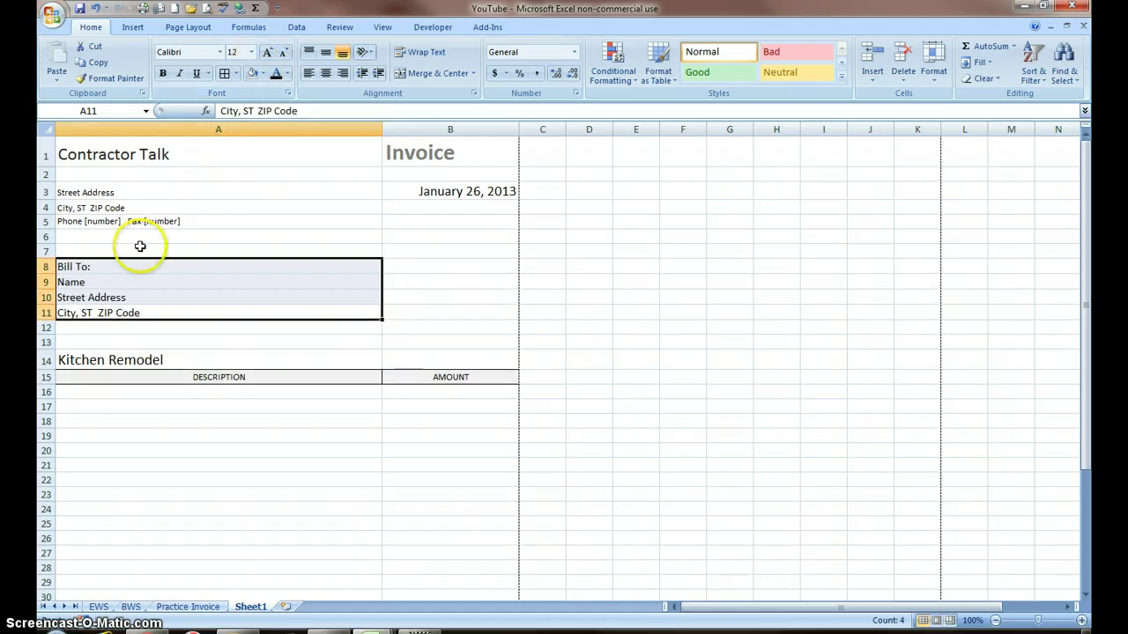
pyautogui.moveTo(174, 336); pyautogui.dragTo(169, 204)
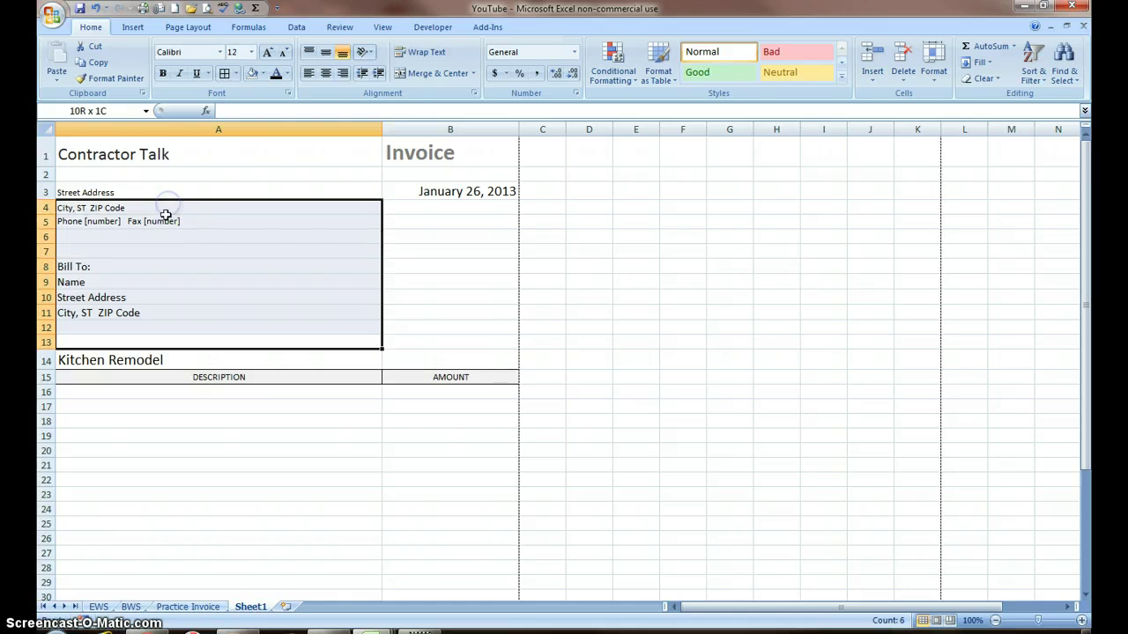
pyautogui.click(97, 9)
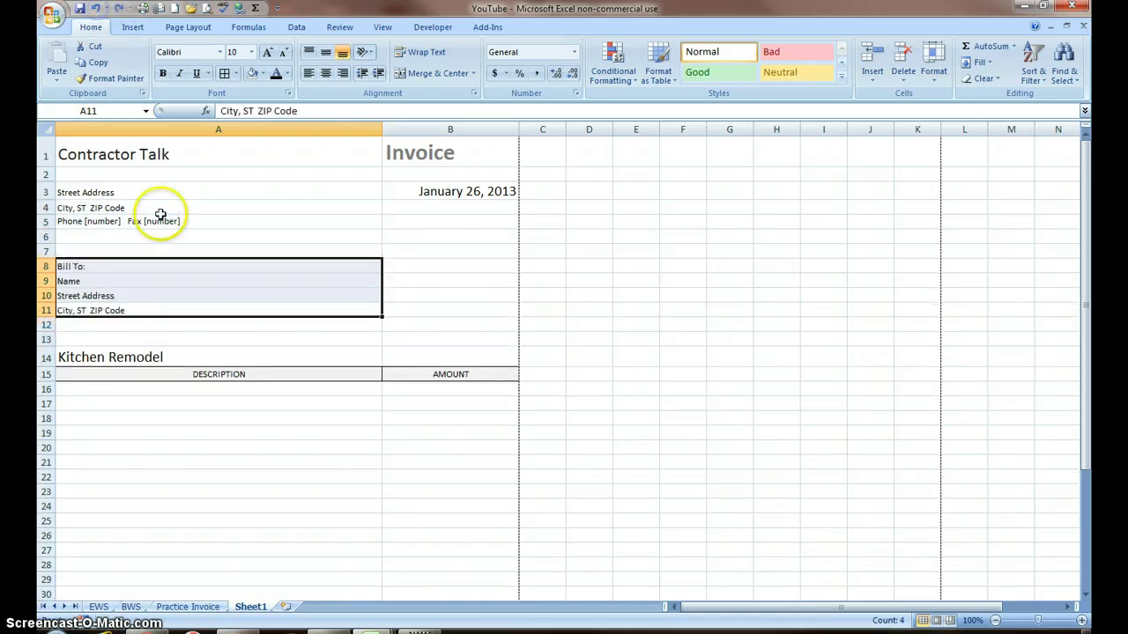
pyautogui.moveTo(212, 311); pyautogui.dragTo(185, 198)
pyautogui.click(265, 54)
pyautogui.click(265, 54)
# Step: Indent the Bill To lines seven times and select the three company address lines
pyautogui.moveTo(92, 269); pyautogui.dragTo(99, 311)
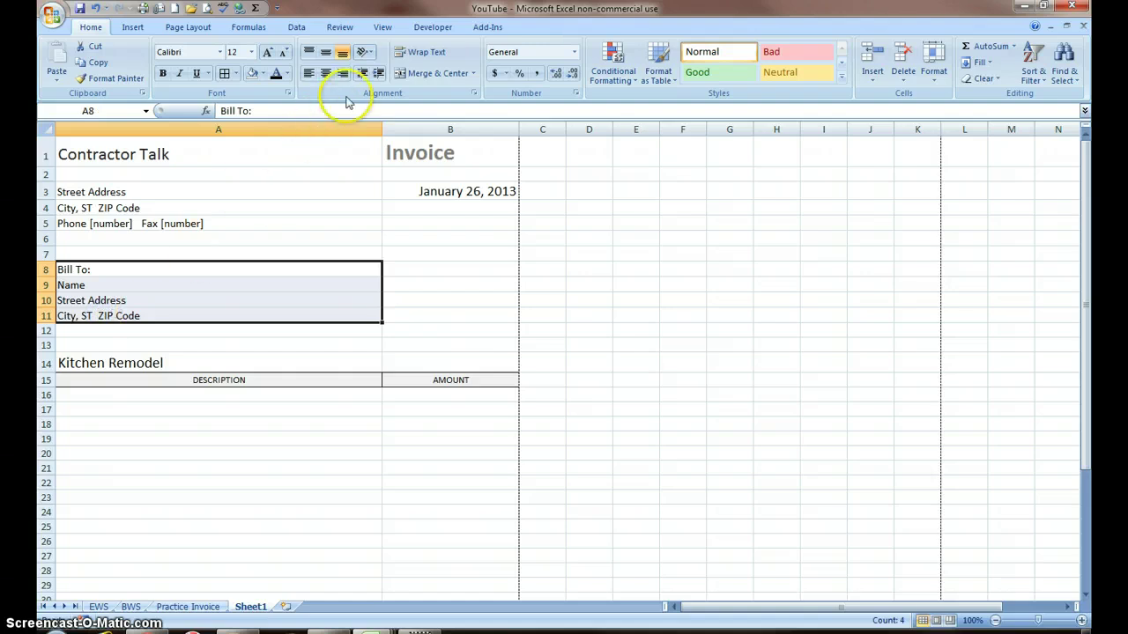
pyautogui.click(378, 75)
pyautogui.click(378, 75)
pyautogui.click(379, 75)
pyautogui.click(379, 75)
pyautogui.click(379, 75)
pyautogui.click(379, 75)
pyautogui.click(379, 75)
pyautogui.click(379, 75)
pyautogui.click(378, 75)
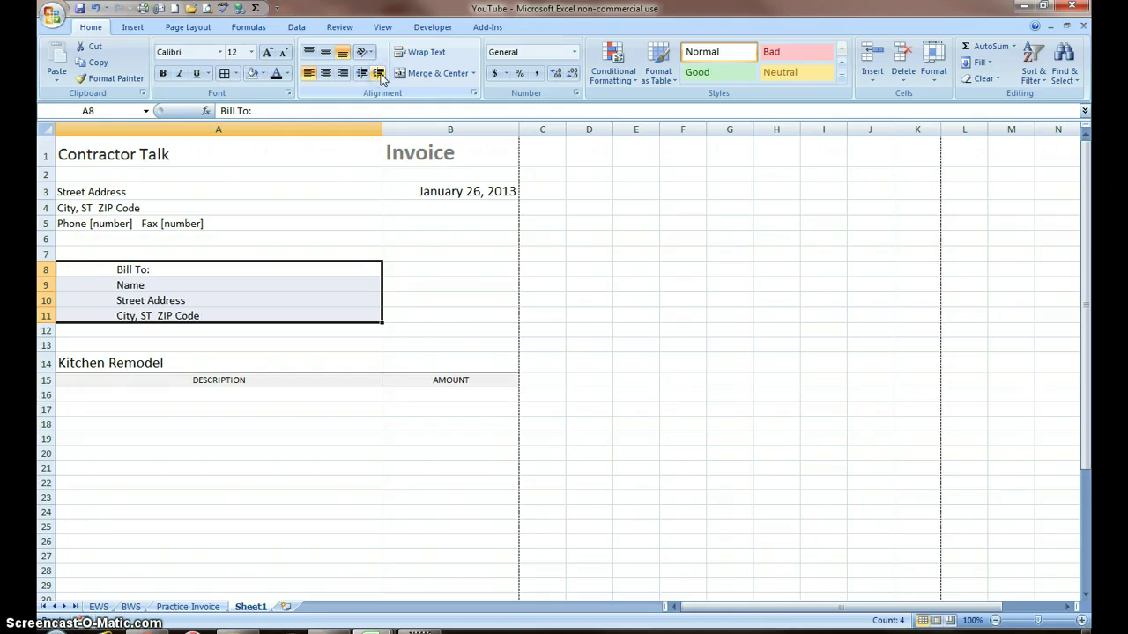
pyautogui.click(158, 225)
pyautogui.moveTo(159, 226); pyautogui.dragTo(164, 170)
# Step: Enter the company street address, city/ZIP line and phone number in A2–A4
pyautogui.click(107, 175)
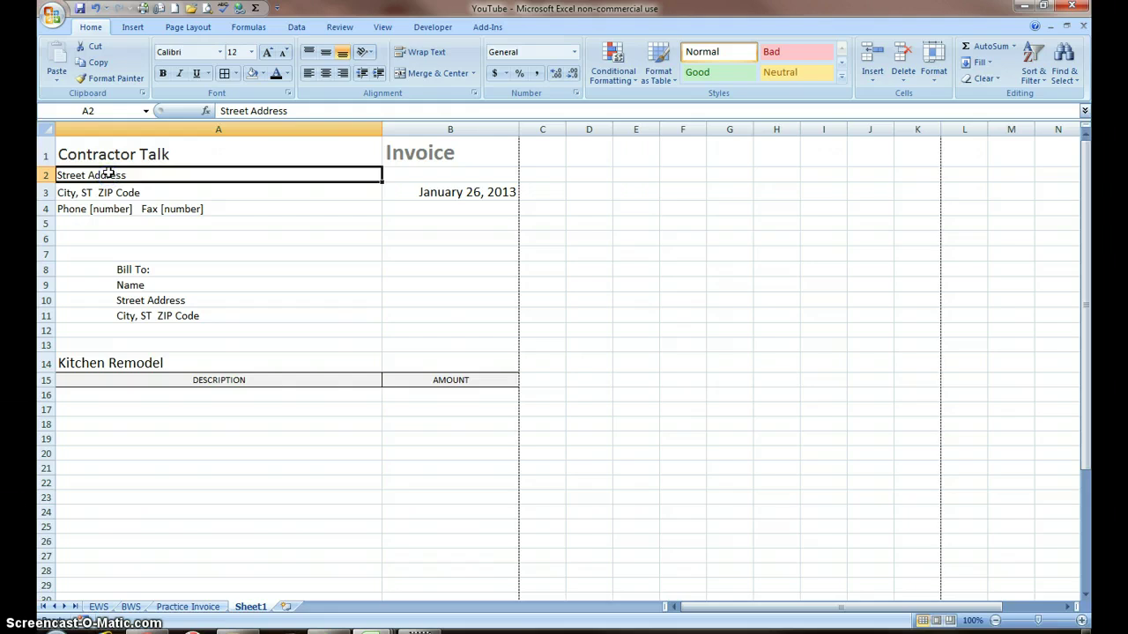
pyautogui.write('258 7th Ave')
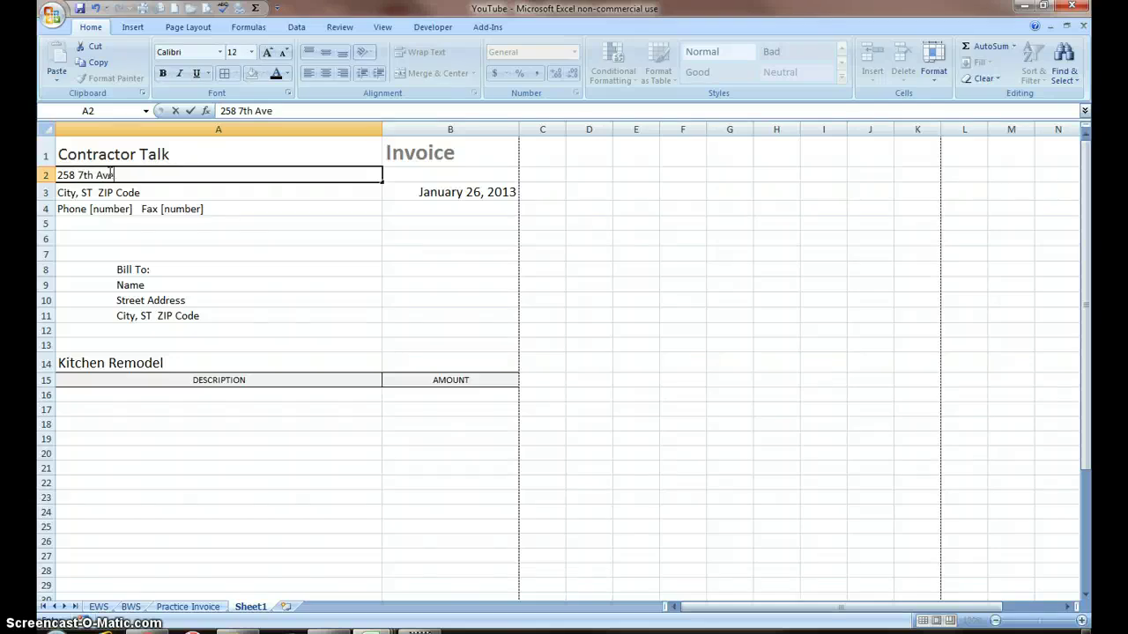
pyautogui.click(126, 193)
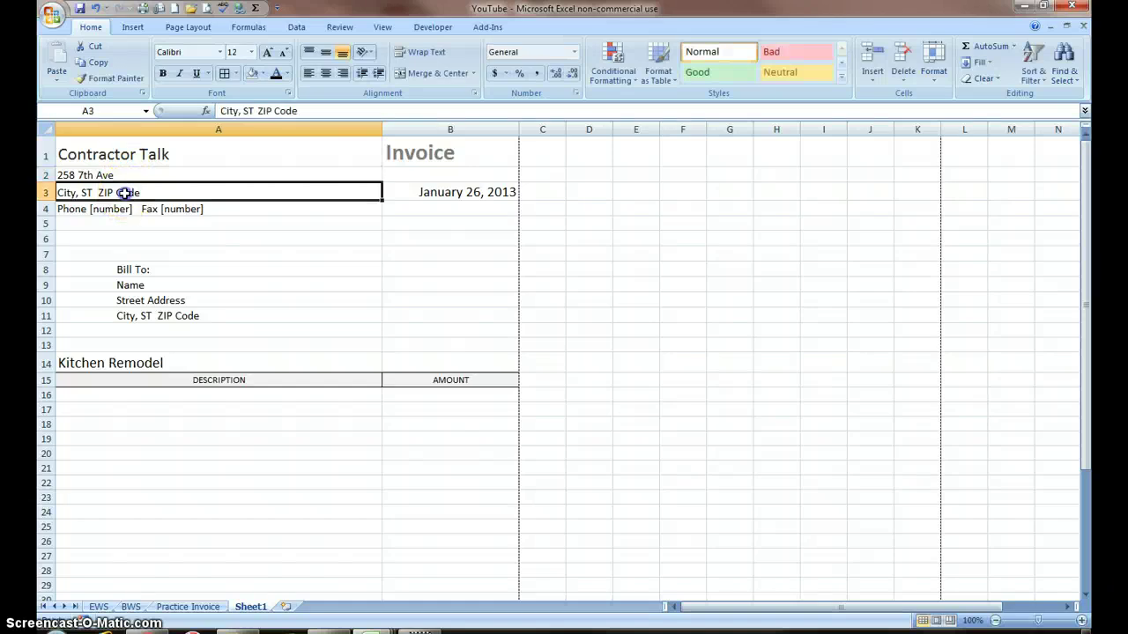
pyautogui.write('Anytown Ia, 51038')
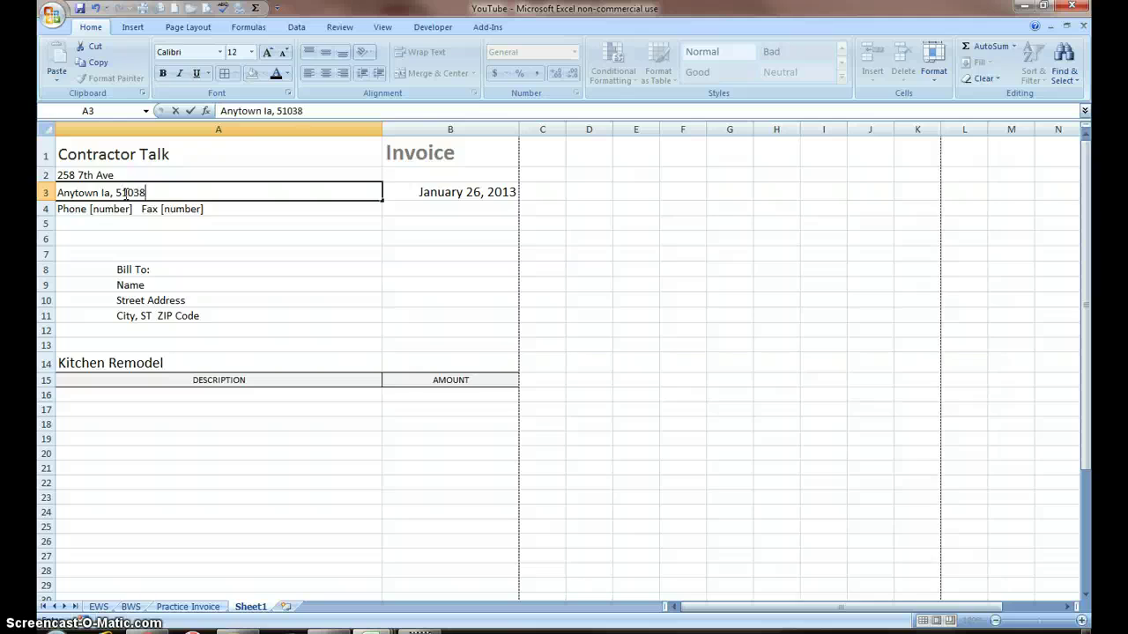
pyautogui.click(124, 208)
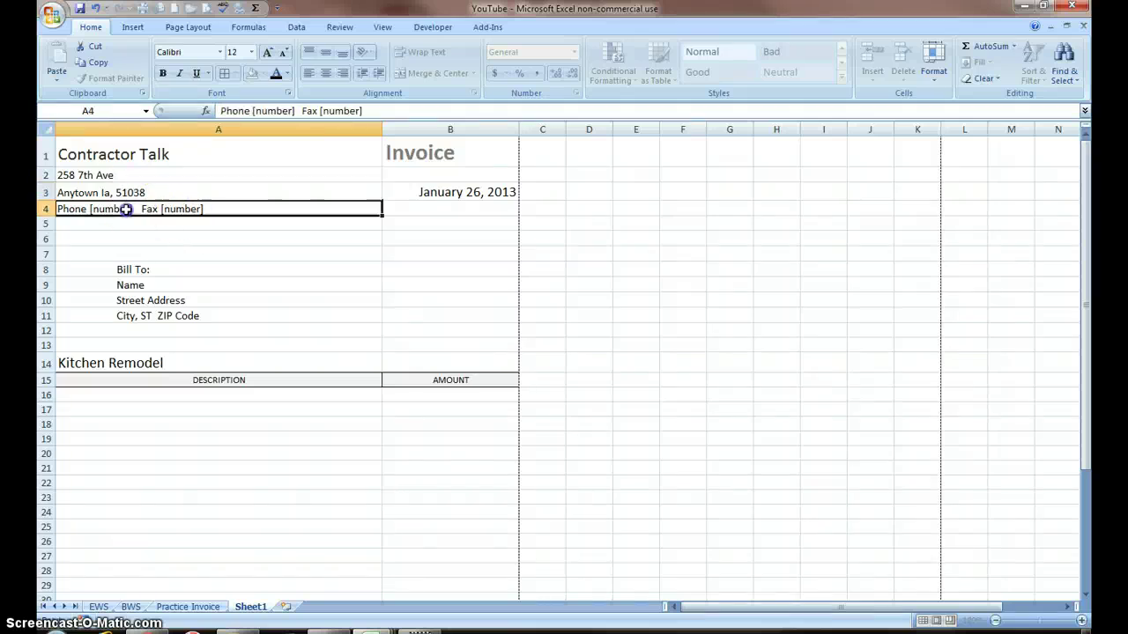
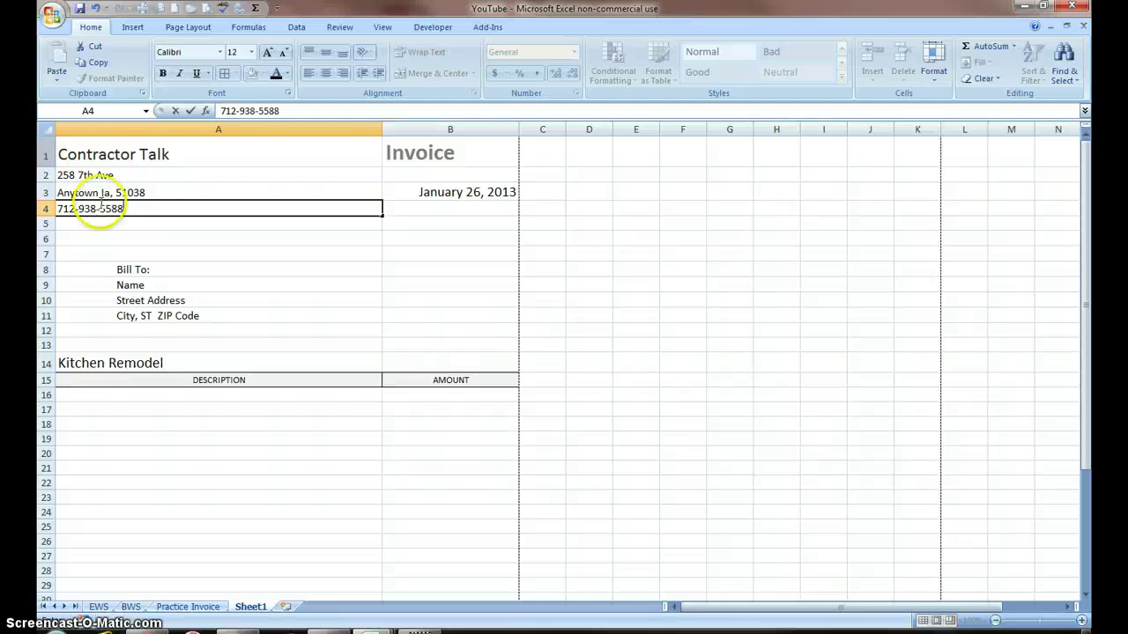
pyautogui.click(282, 257)
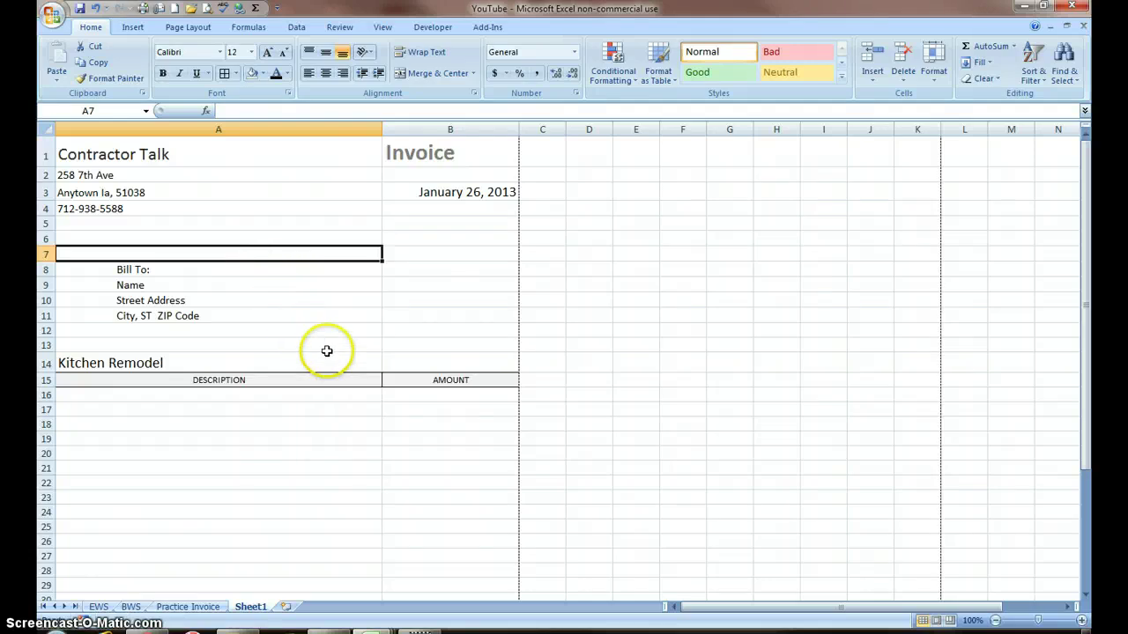
# Step: Set the DESCRIPTION and AMOUNT header cells to No Fill
pyautogui.moveTo(436, 381); pyautogui.dragTo(340, 379)
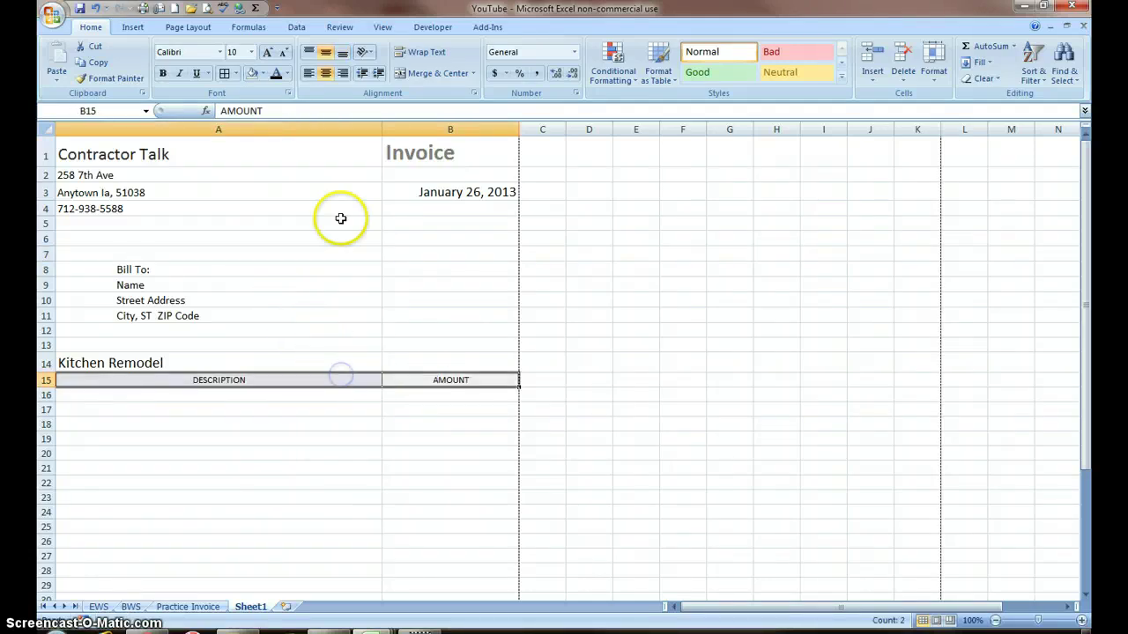
pyautogui.click(263, 74)
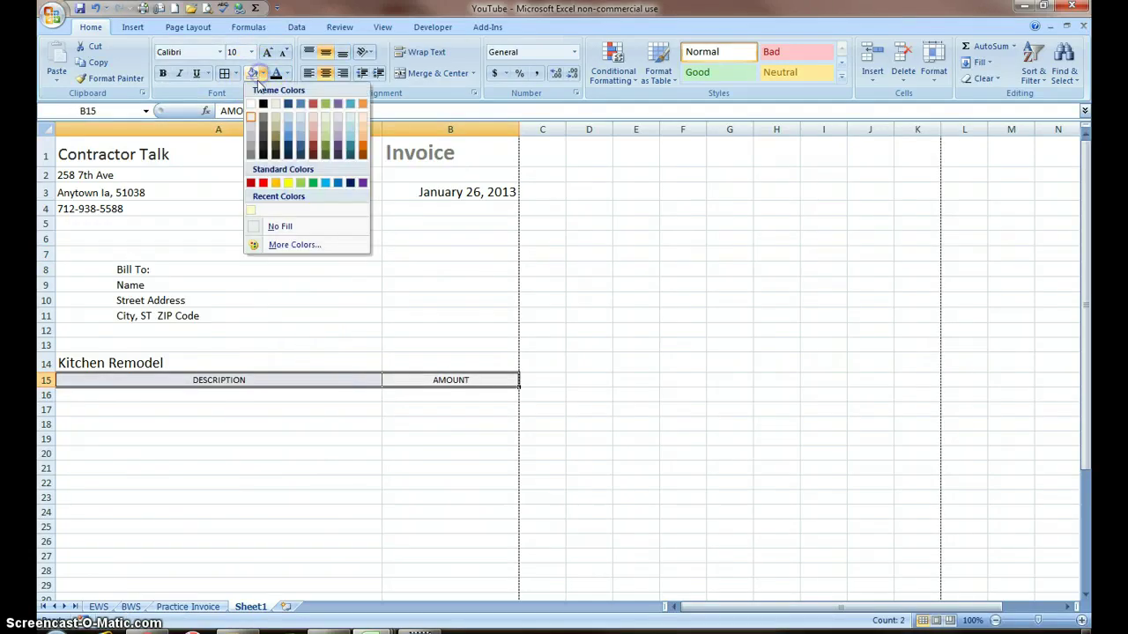
pyautogui.click(275, 223)
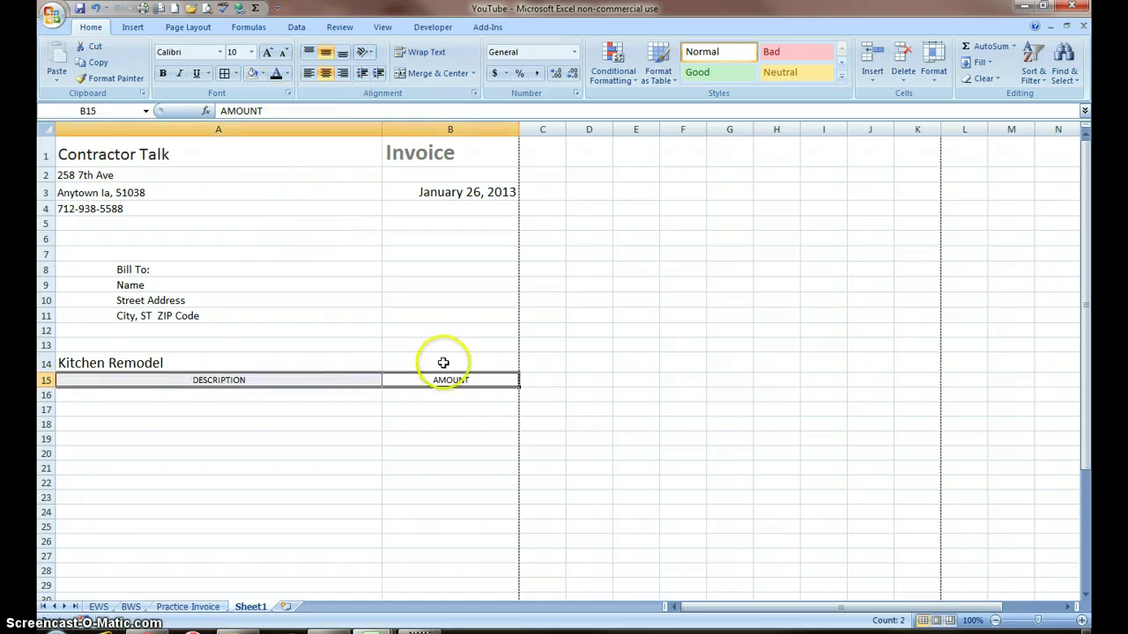
# Step: Shade the Kitchen Remodel row, date cell B3 and title row A1:B1 light blue
pyautogui.moveTo(443, 363); pyautogui.dragTo(356, 362)
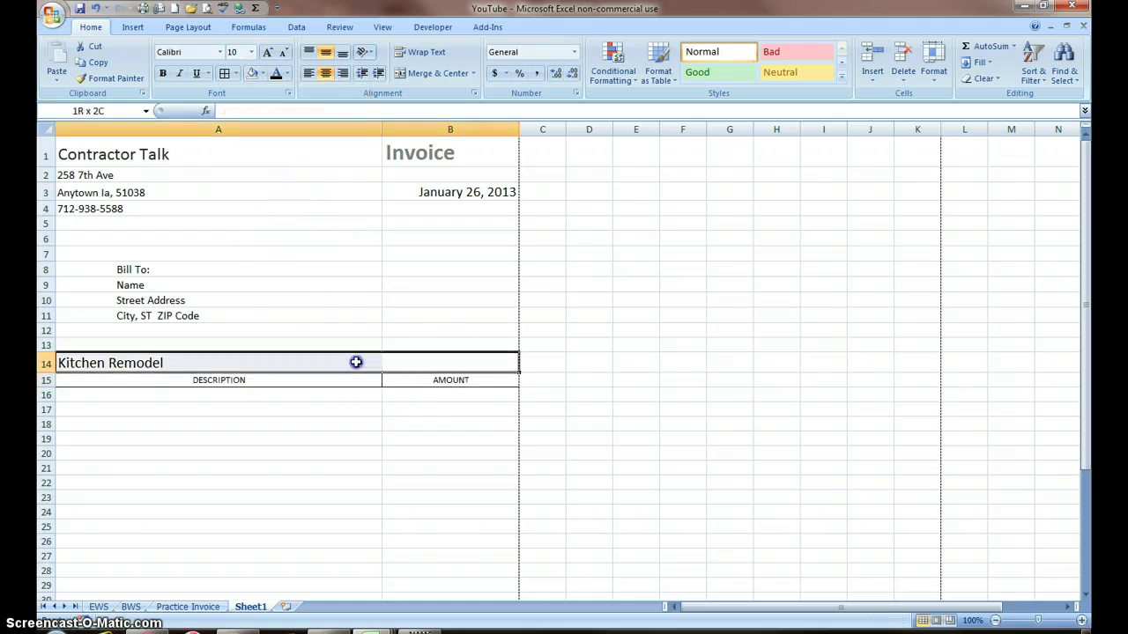
pyautogui.click(262, 74)
pyautogui.click(289, 117)
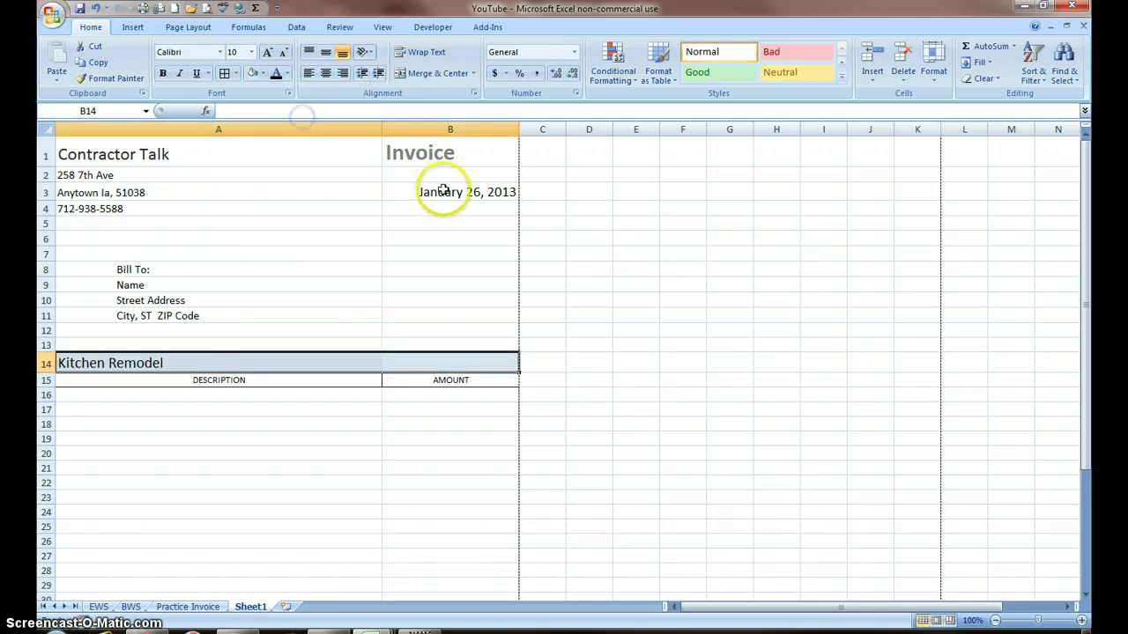
pyautogui.click(441, 192)
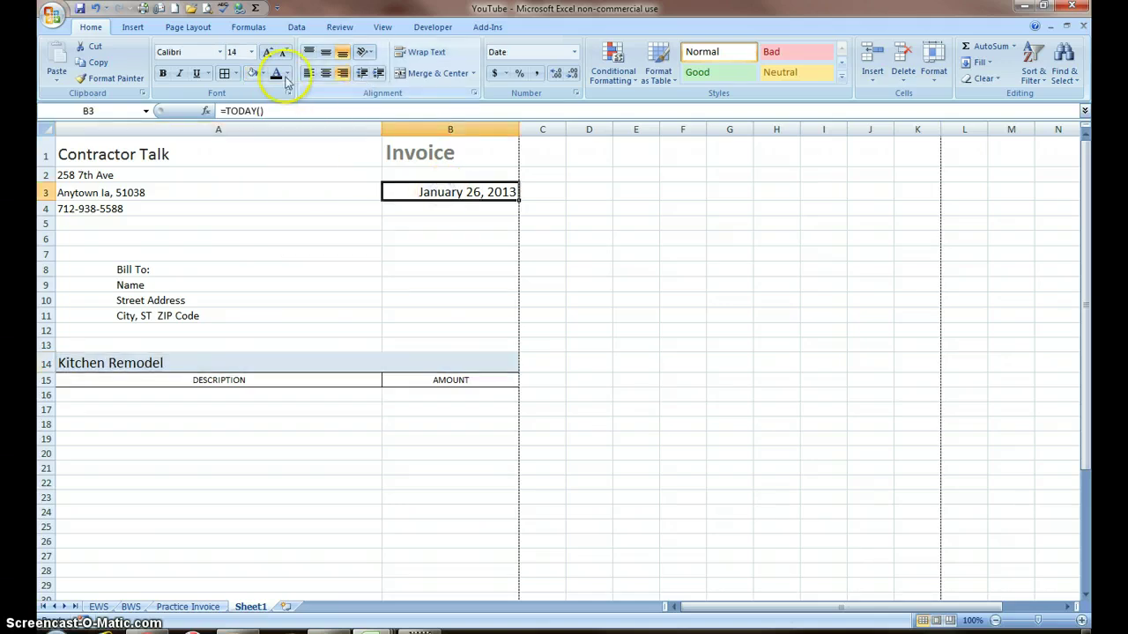
pyautogui.click(251, 72)
pyautogui.click(407, 157)
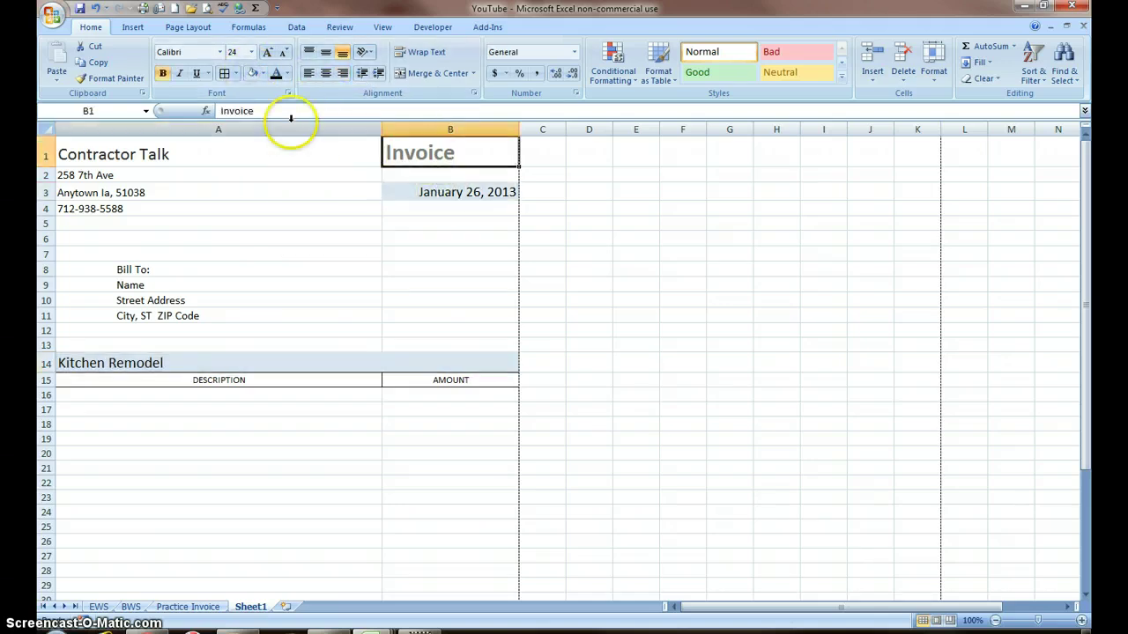
pyautogui.click(251, 73)
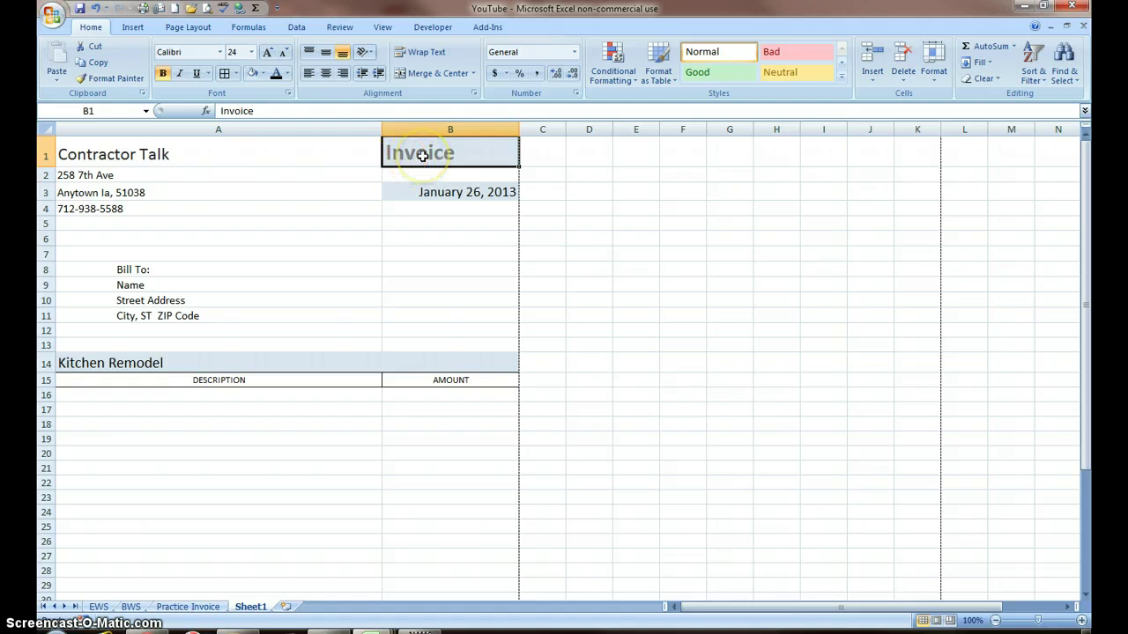
pyautogui.moveTo(418, 155); pyautogui.dragTo(313, 151)
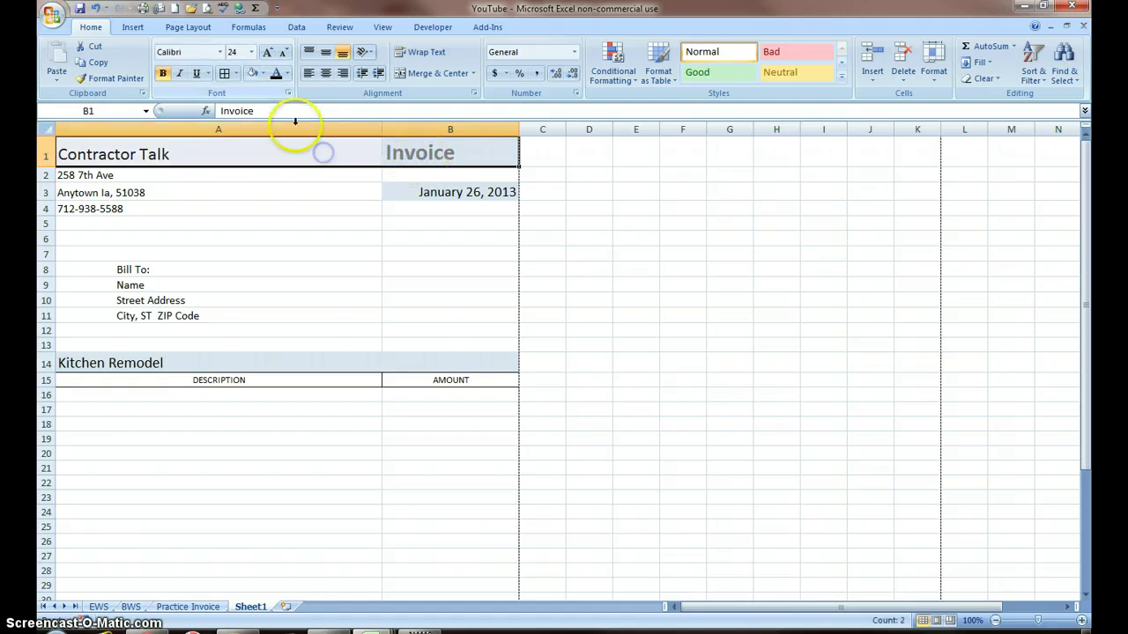
pyautogui.click(251, 75)
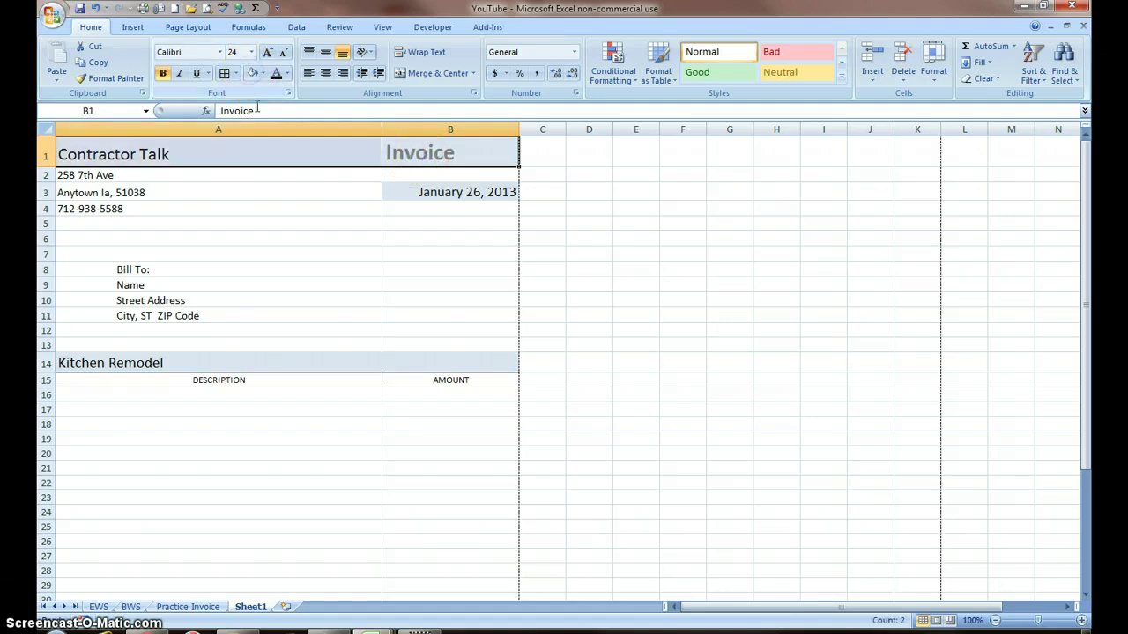
# Step: Enlarge Contractor Talk in A1 to 24 pt
pyautogui.click(332, 272)
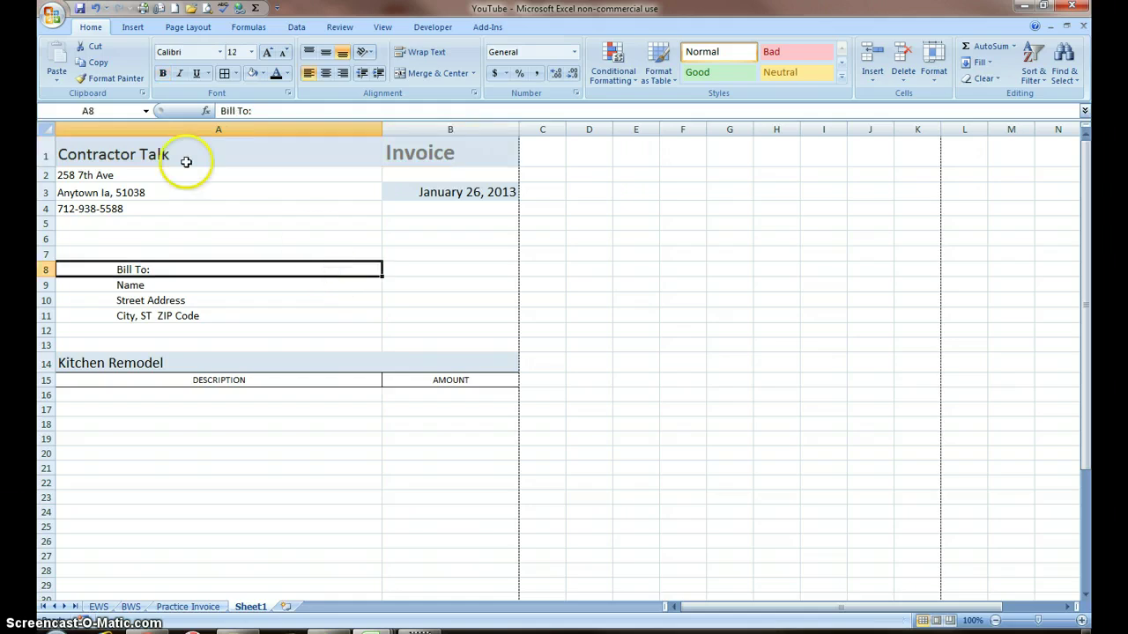
pyautogui.click(156, 153)
pyautogui.click(267, 53)
pyautogui.click(267, 53)
pyautogui.click(267, 53)
pyautogui.click(267, 53)
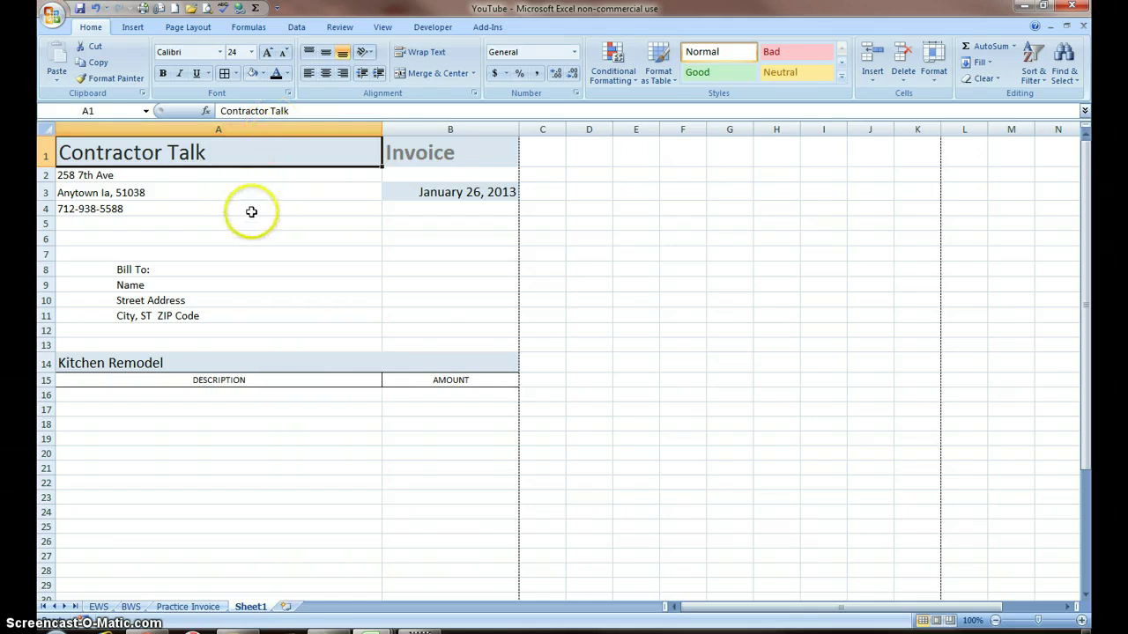
# Step: Try moving the thank-you footer up to row 33, then undo the move
pyautogui.scroll(-4, 253, 214)
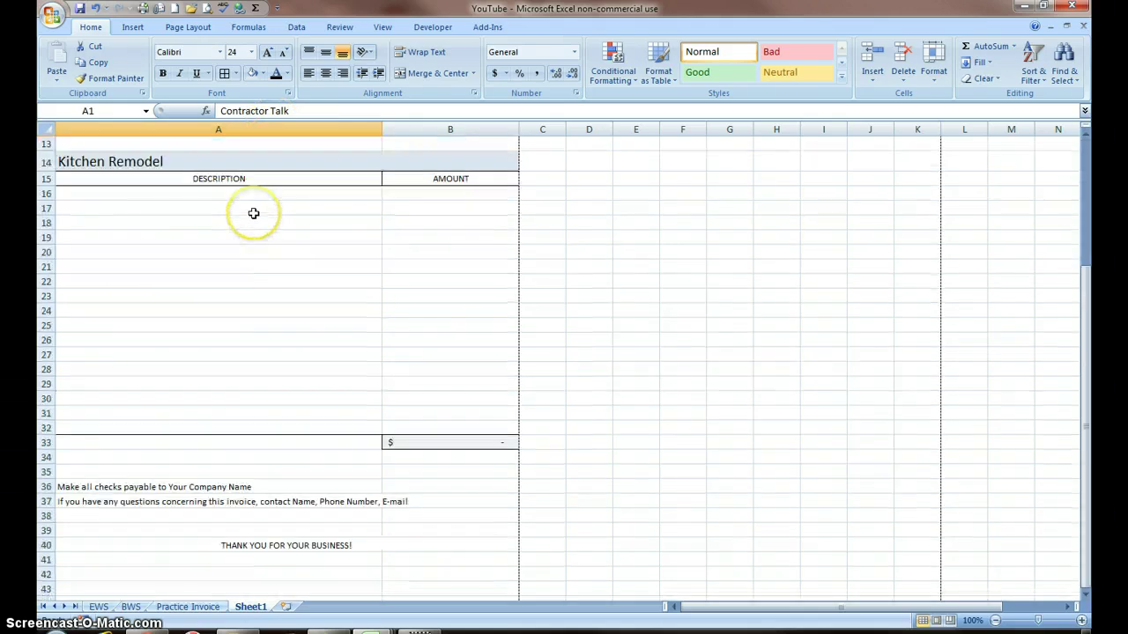
pyautogui.click(462, 445)
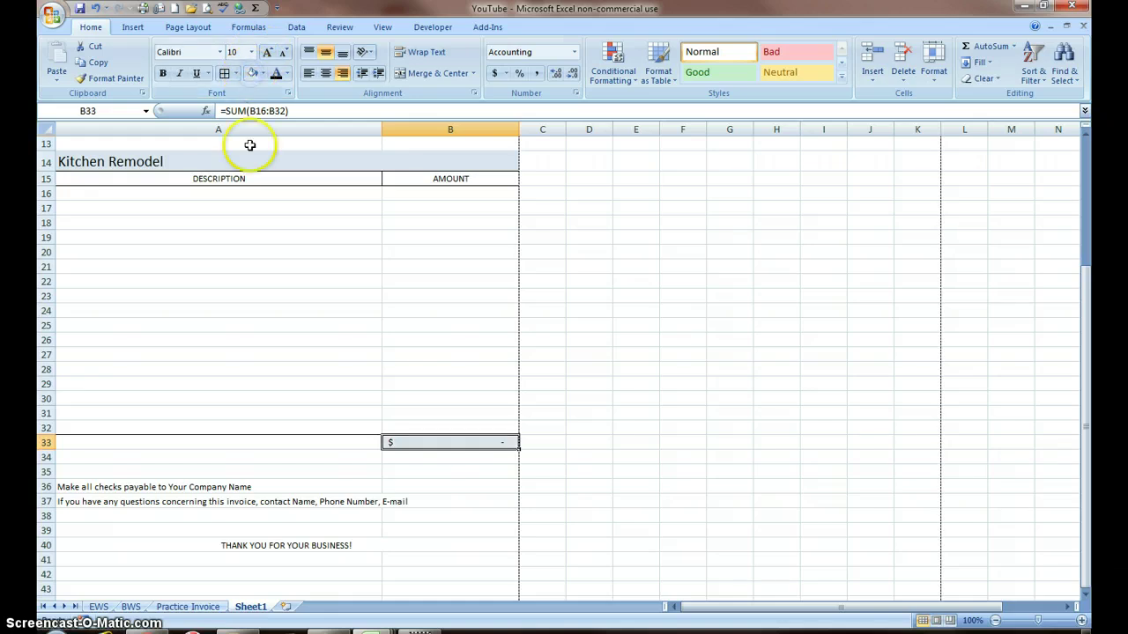
pyautogui.scroll(3, 356, 298)
pyautogui.scroll(1, 356, 298)
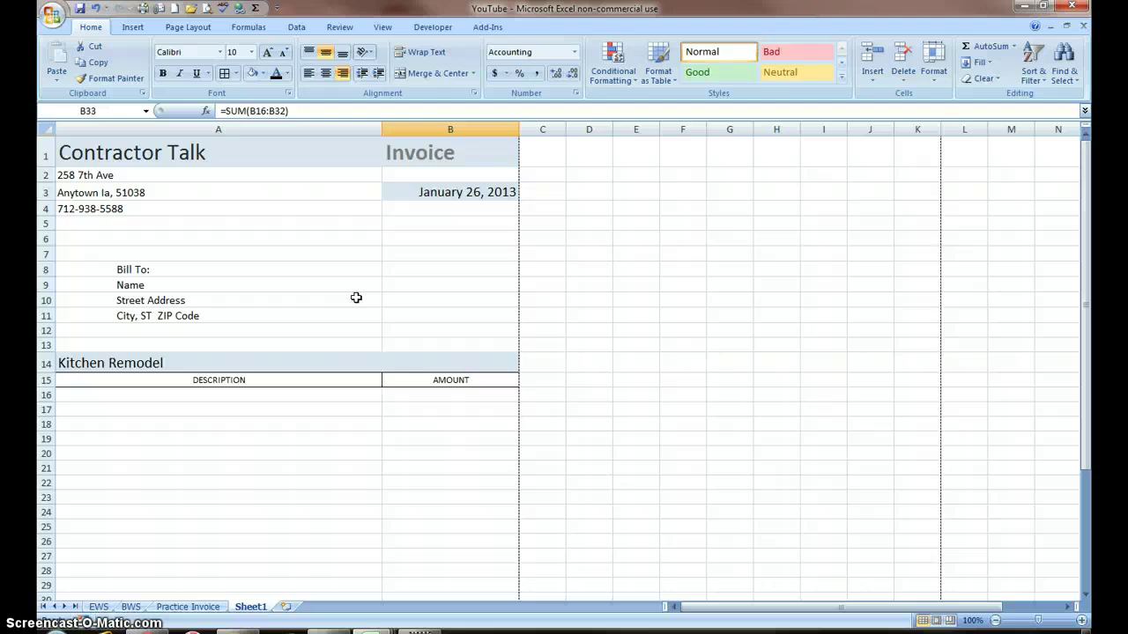
pyautogui.scroll(-3, 356, 298)
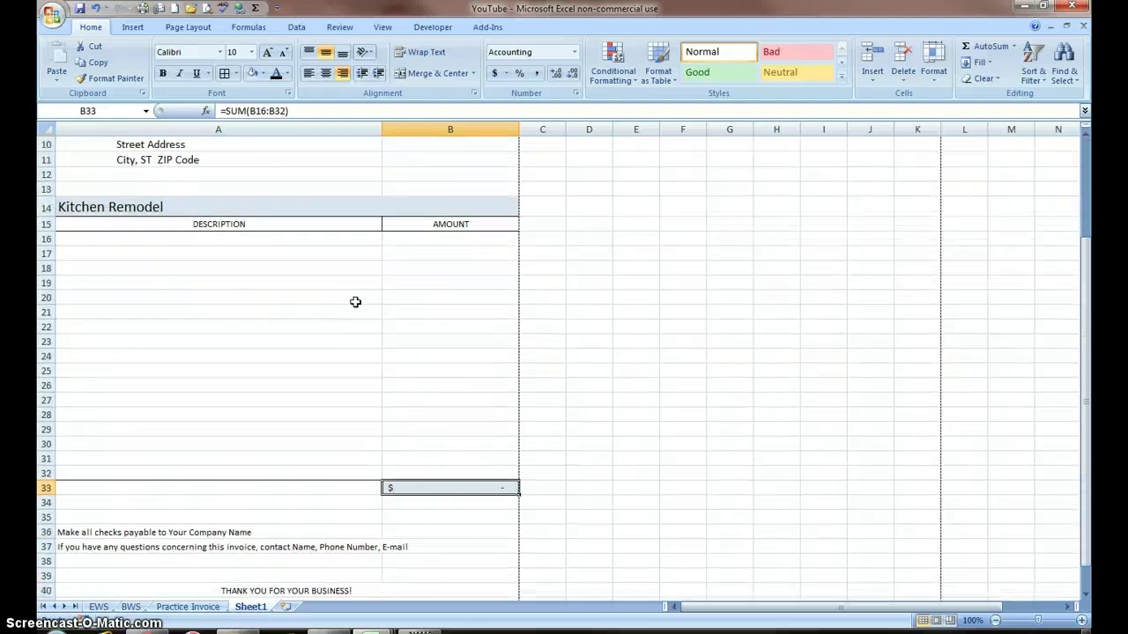
pyautogui.scroll(-1, 355, 302)
pyautogui.click(336, 363)
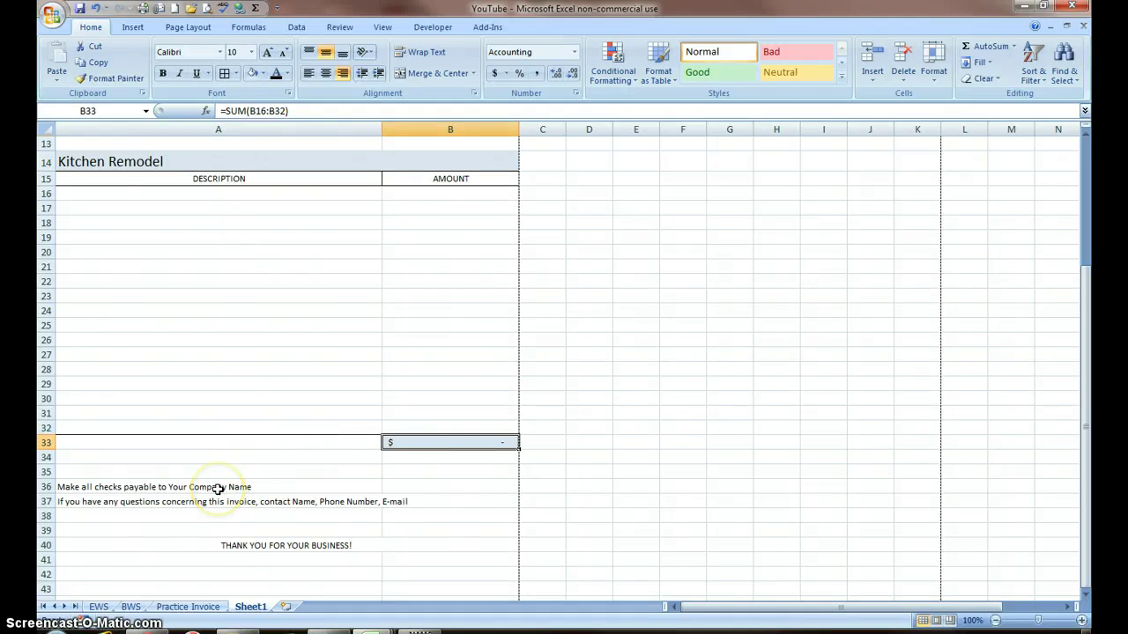
pyautogui.click(265, 547)
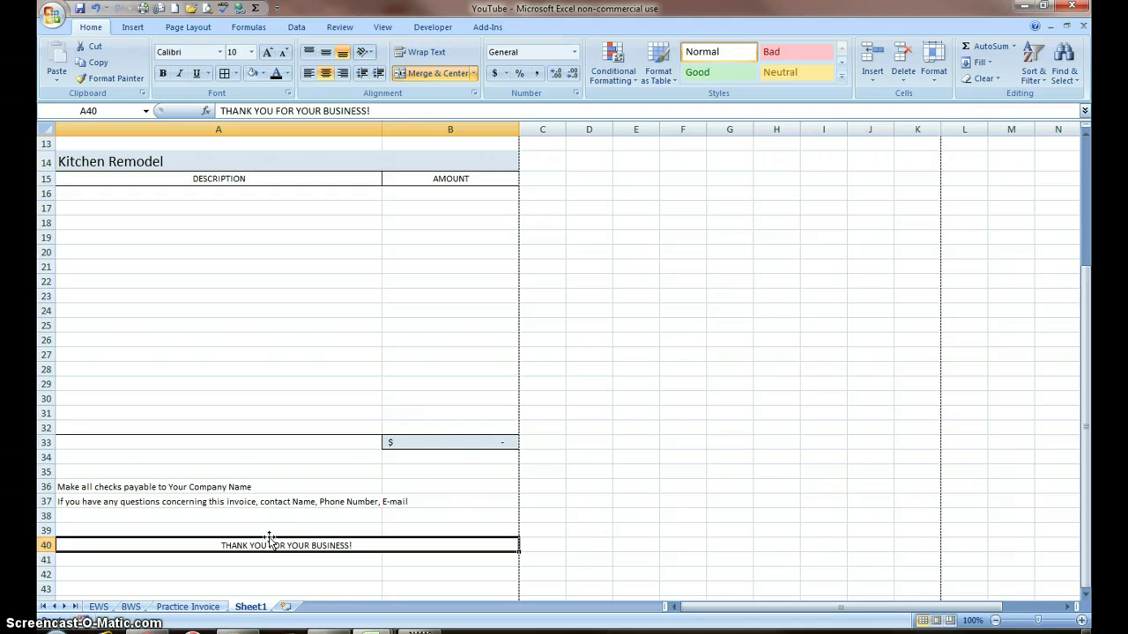
pyautogui.moveTo(269, 539); pyautogui.dragTo(246, 451)
pyautogui.click(537, 358)
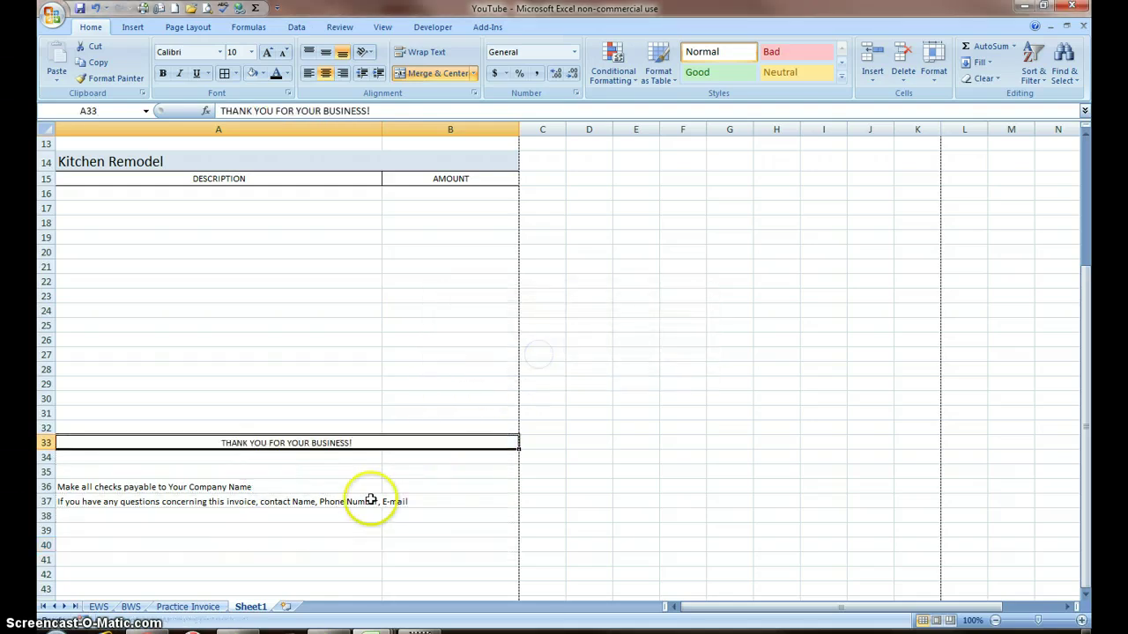
pyautogui.click(97, 12)
# Step: Type 'Tahank you for Your Business' into A33 beside the total
pyautogui.click(214, 445)
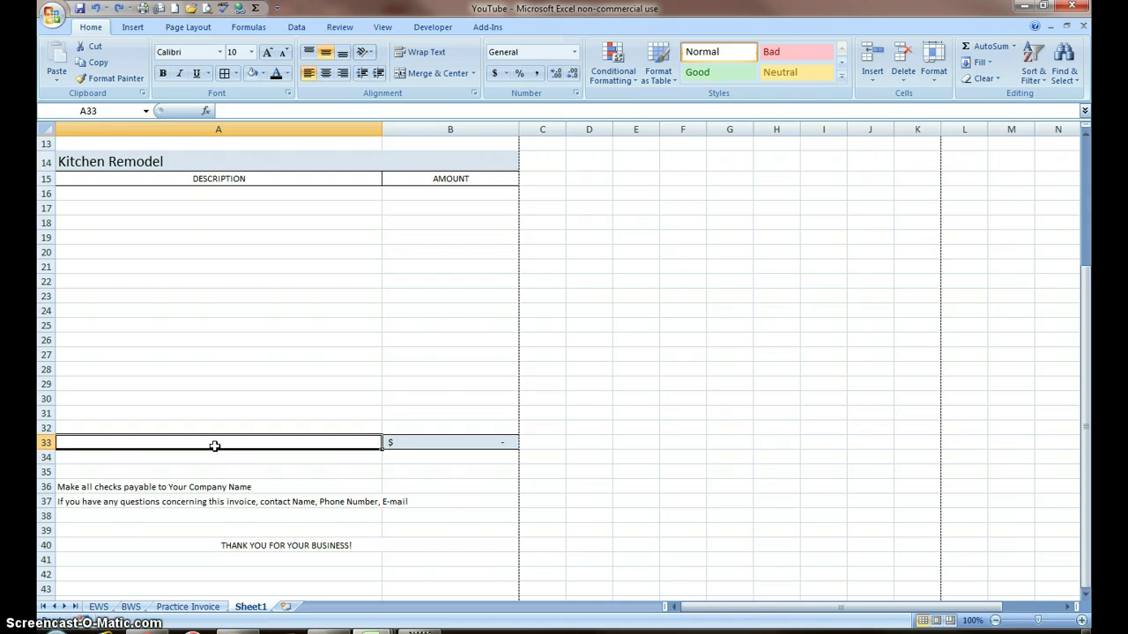
pyautogui.write('t')
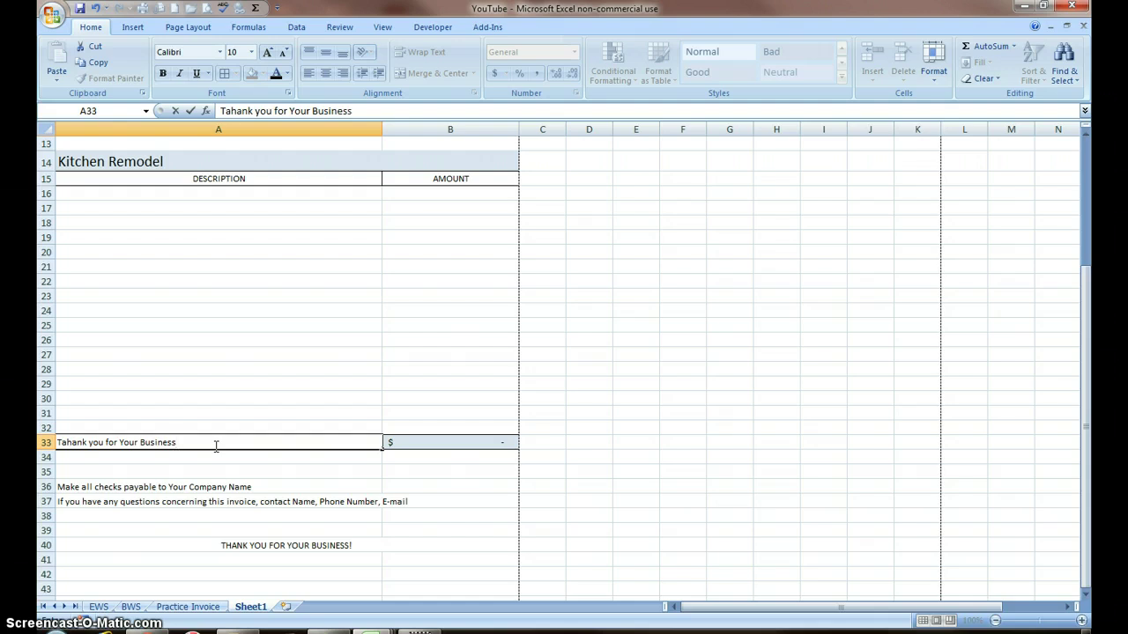
pyautogui.click(264, 547)
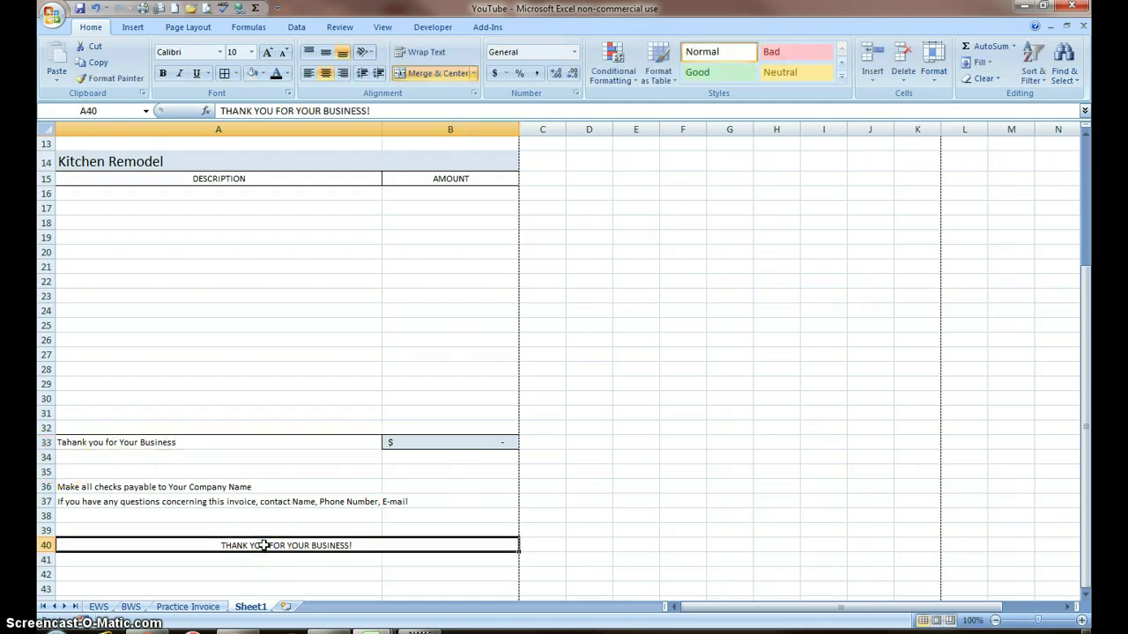
# Step: Clear the old thank-you footer and the questions-contact line in row 37
pyautogui.press('Delete')
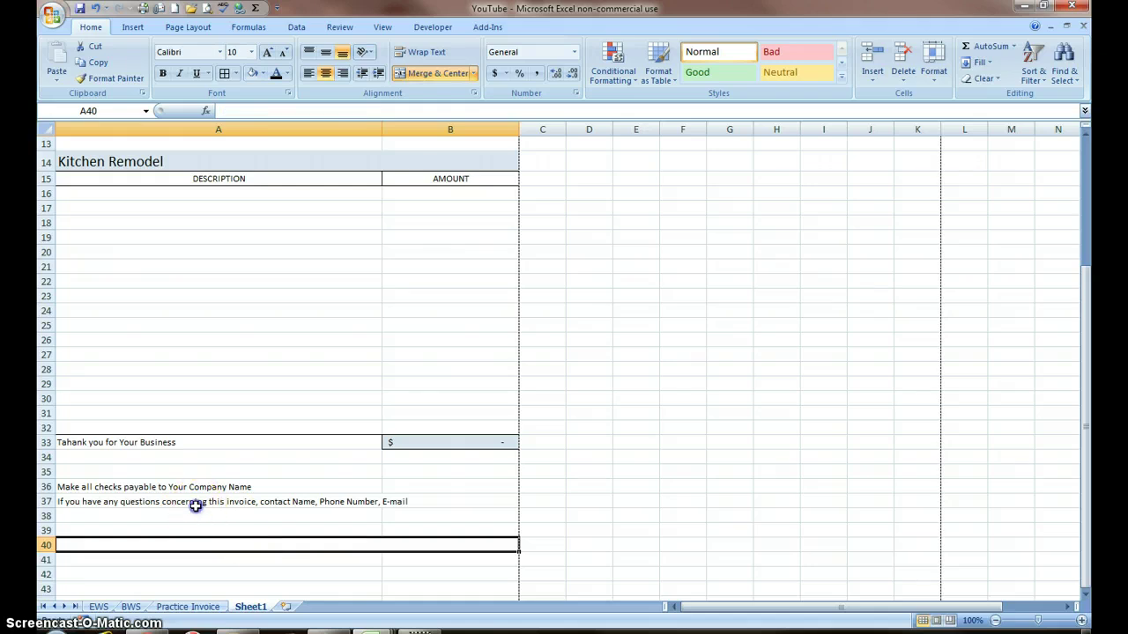
pyautogui.moveTo(194, 502); pyautogui.dragTo(187, 487)
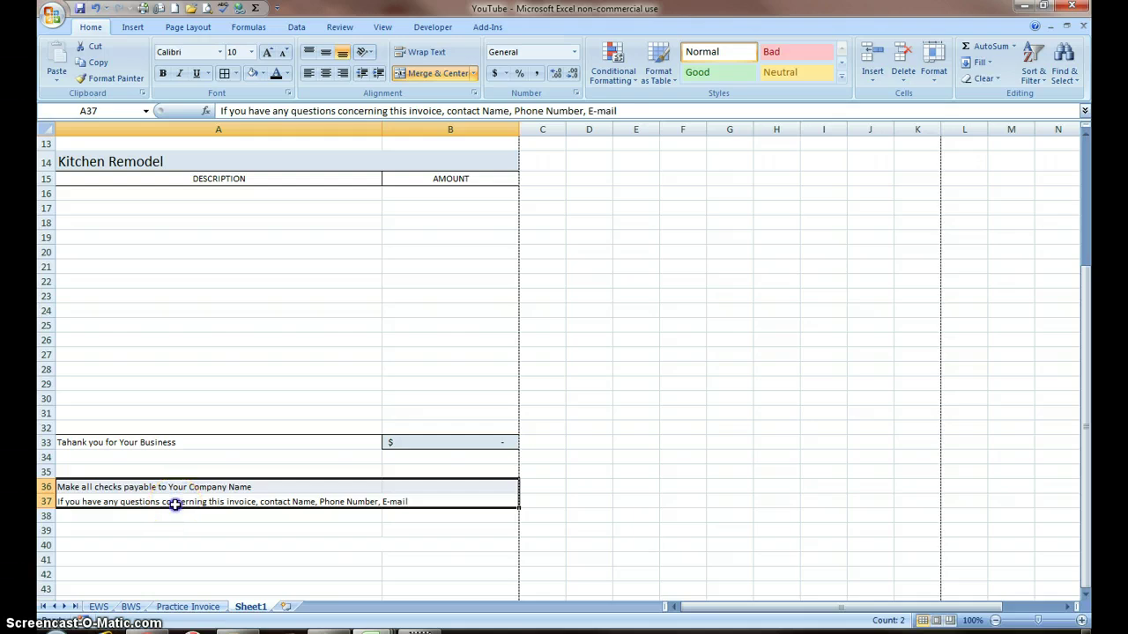
pyautogui.click(175, 503)
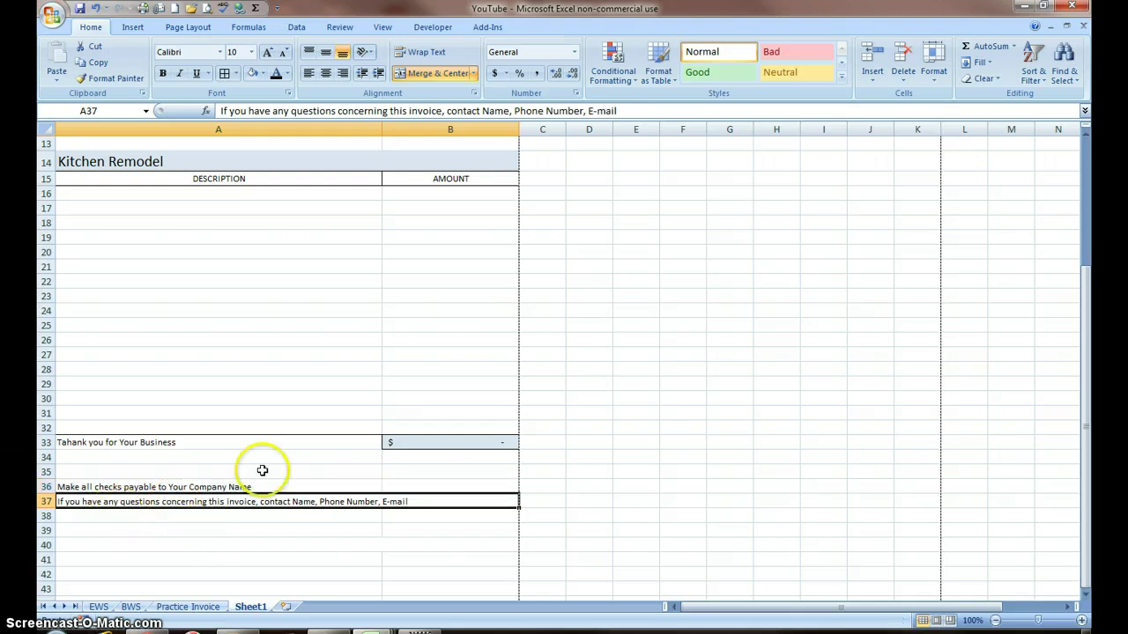
pyautogui.scroll(4, 284, 432)
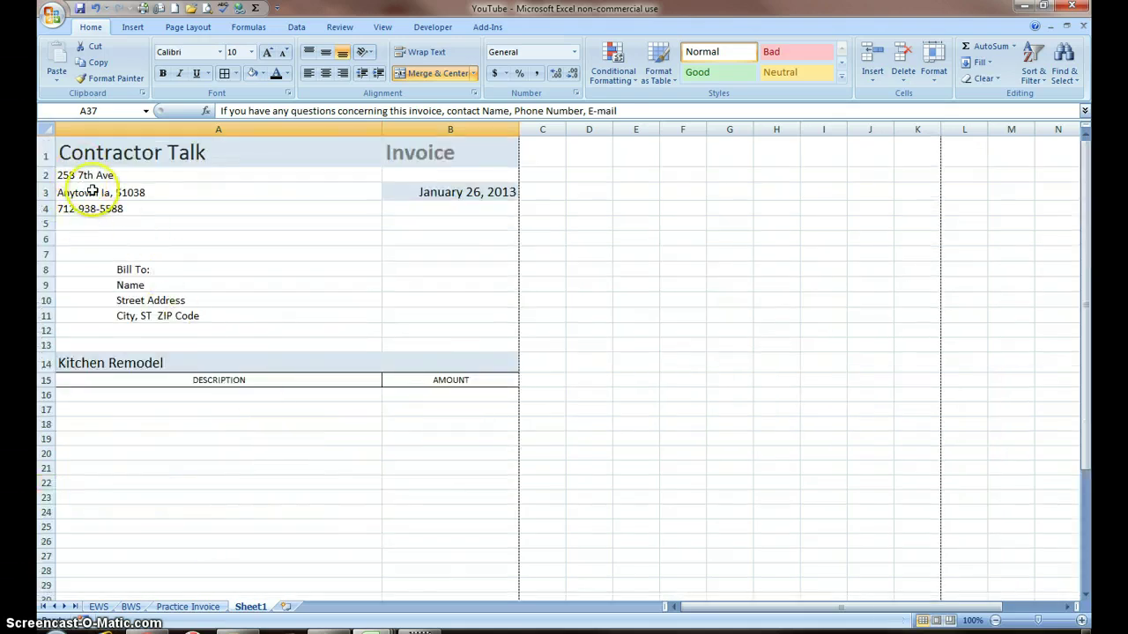
pyautogui.scroll(-5, 388, 559)
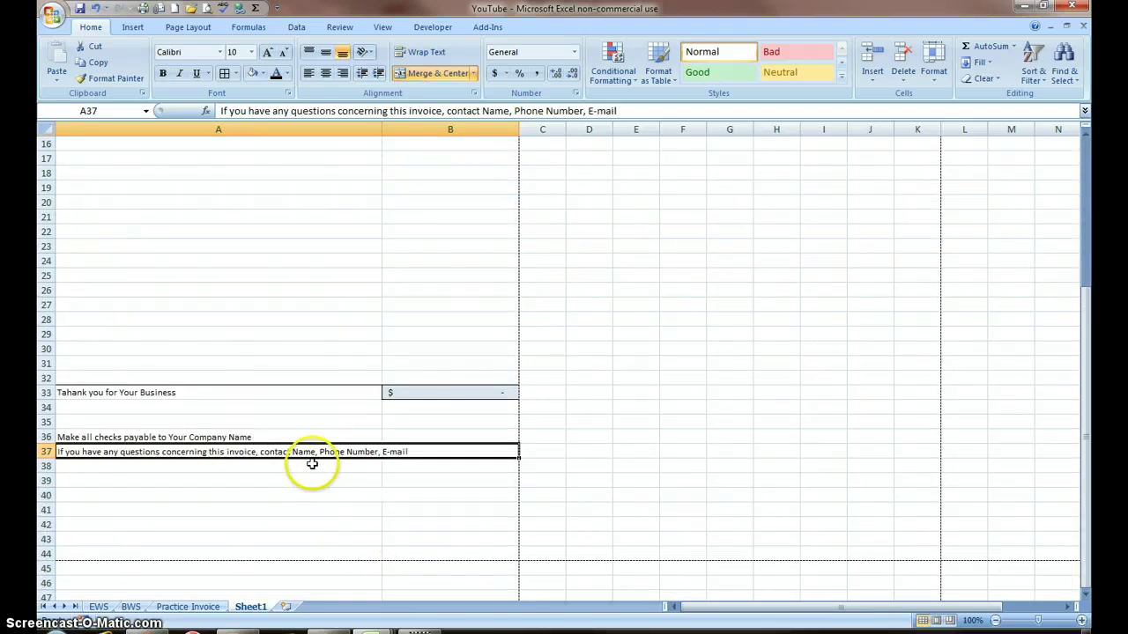
pyautogui.press('Delete')
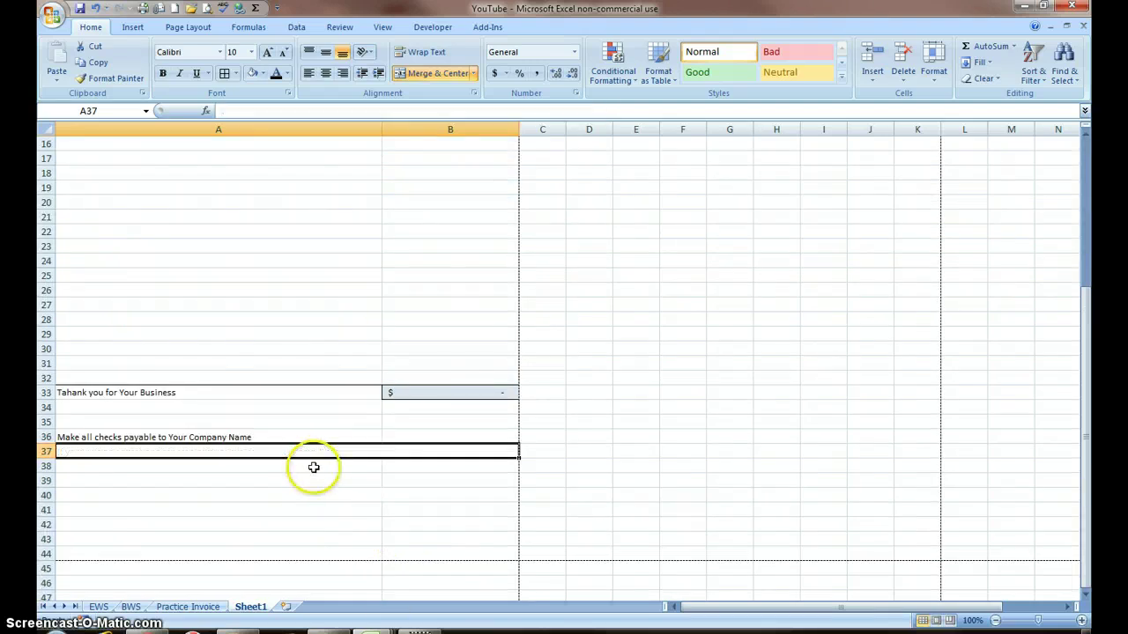
# Step: Move the checks-payable line to A34 and reword it to 'Make all checks payable to Contractor Talk'
pyautogui.click(226, 434)
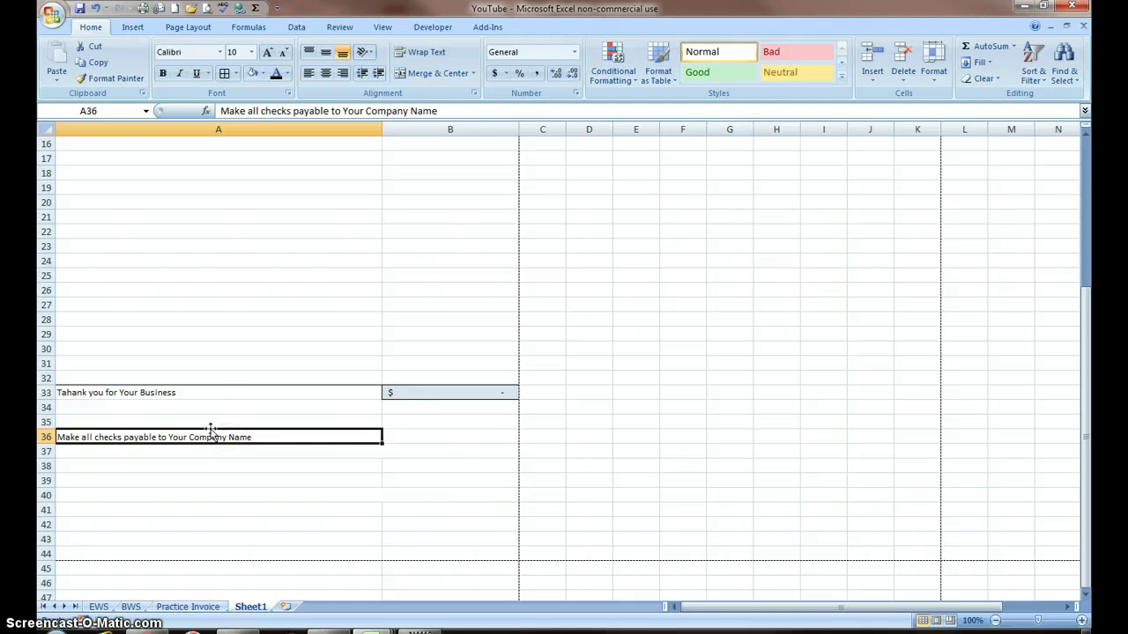
pyautogui.moveTo(212, 429); pyautogui.dragTo(216, 408)
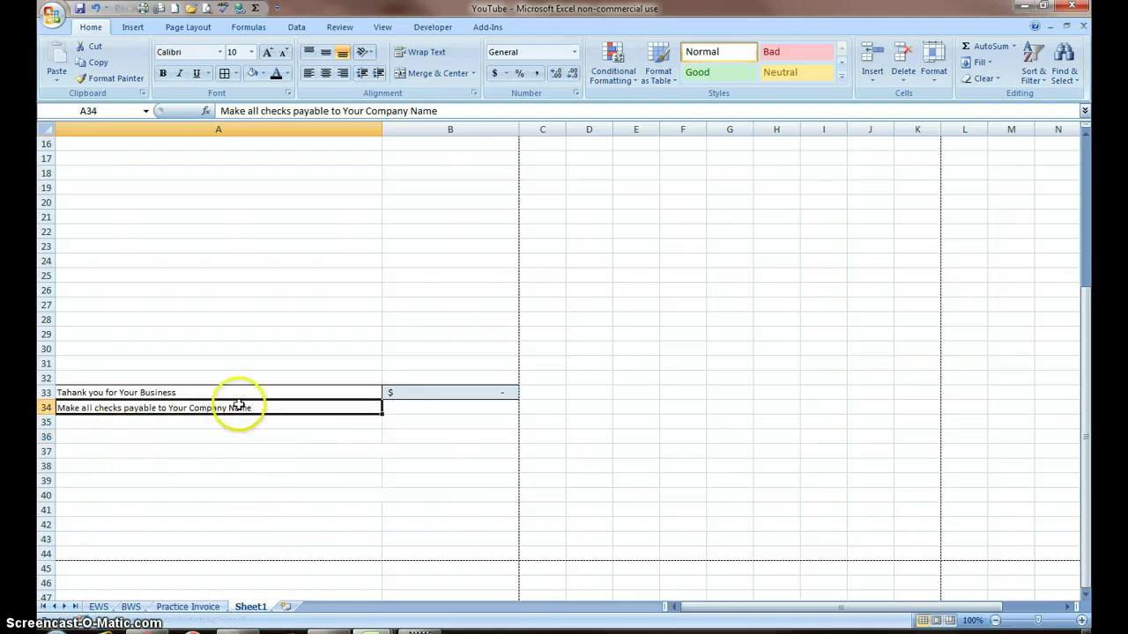
pyautogui.click(441, 111)
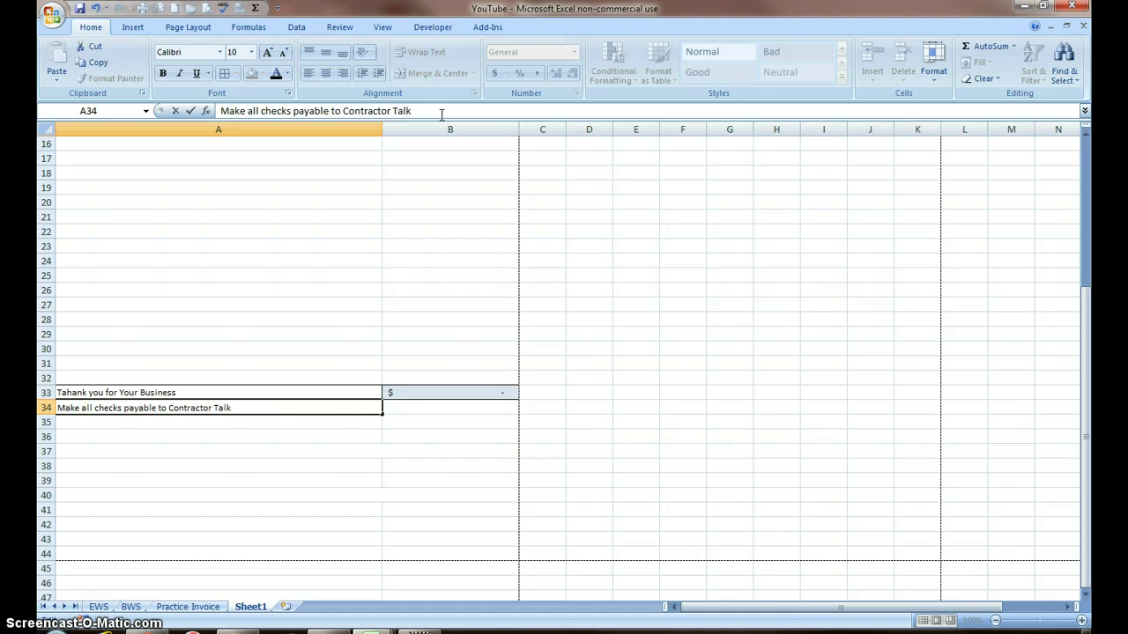
pyautogui.click(307, 273)
pyautogui.scroll(4, 310, 279)
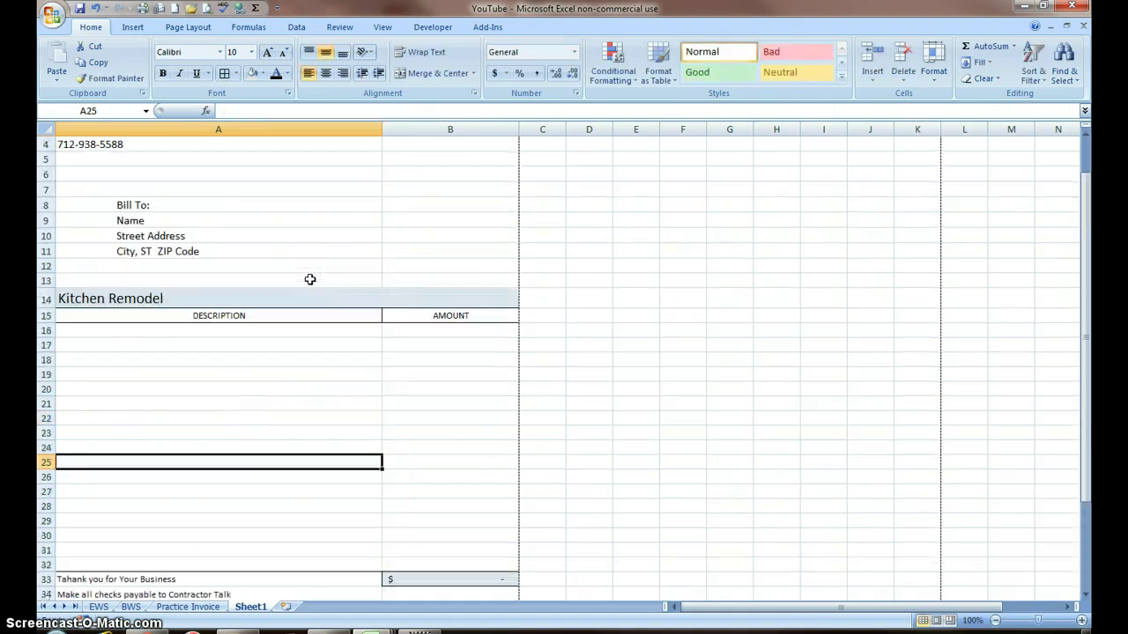
pyautogui.scroll(-3, 310, 279)
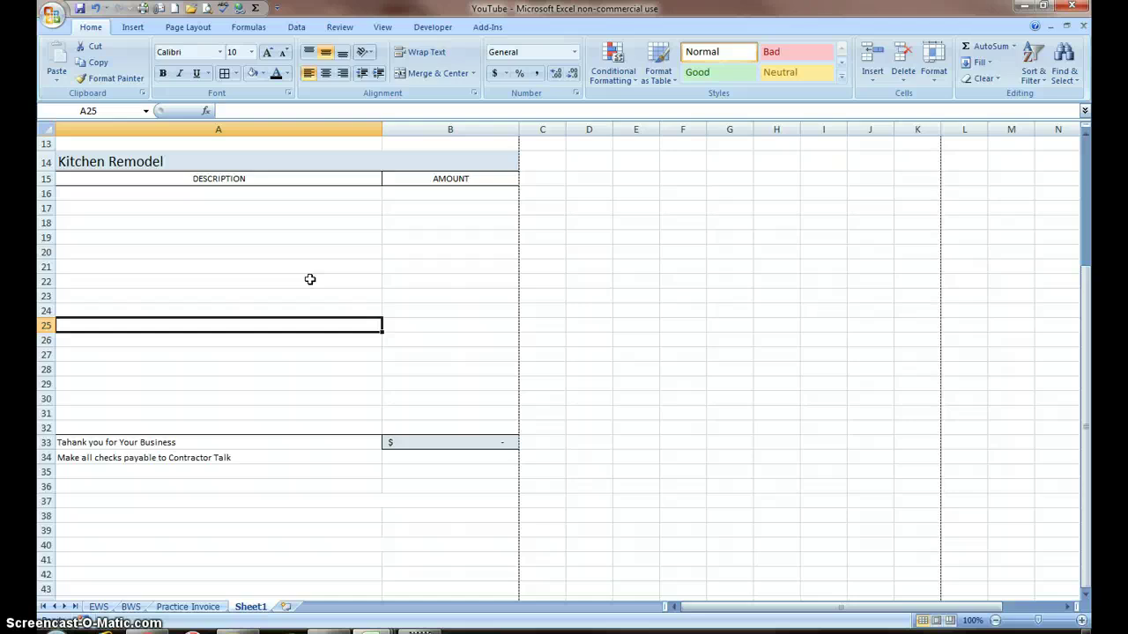
pyautogui.scroll(3, 311, 279)
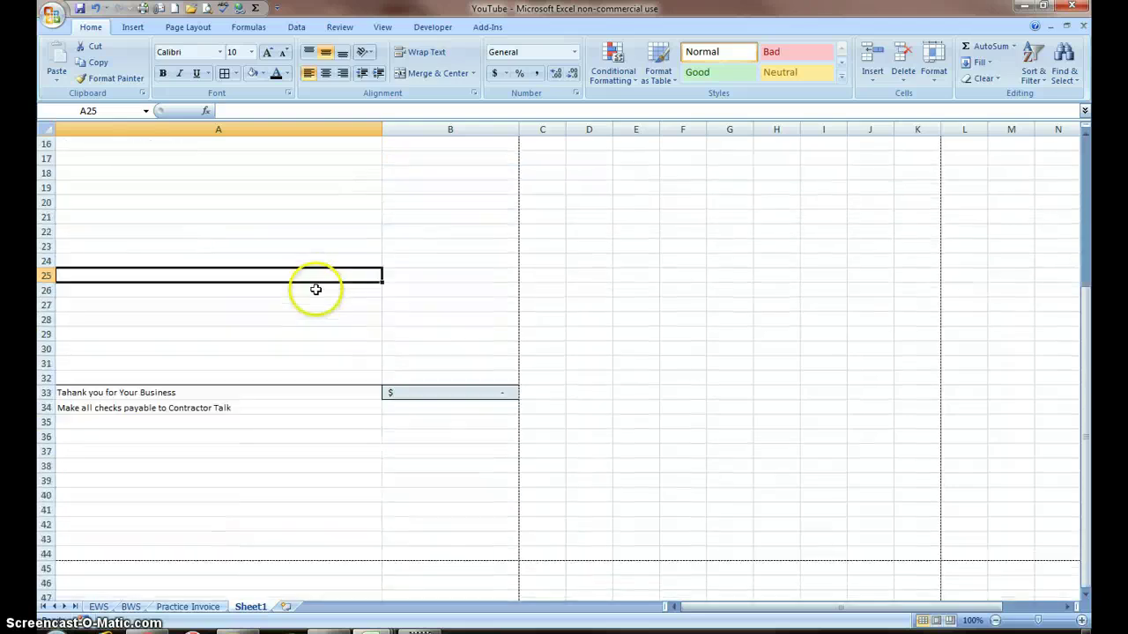
pyautogui.scroll(-5, 315, 287)
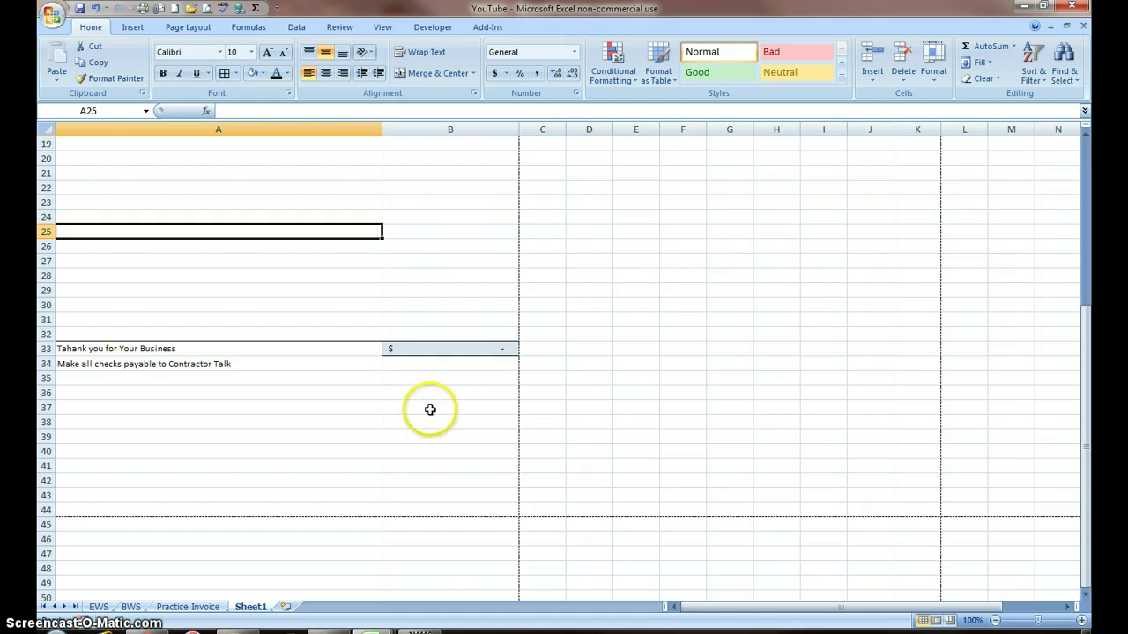
pyautogui.scroll(6, 440, 425)
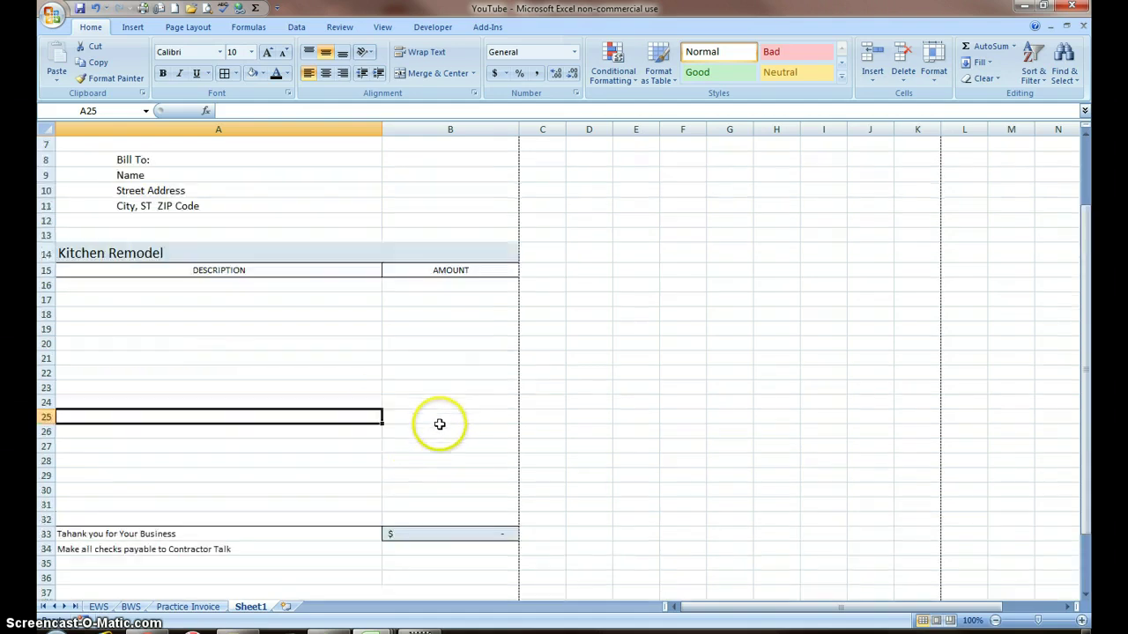
pyautogui.scroll(-3, 439, 424)
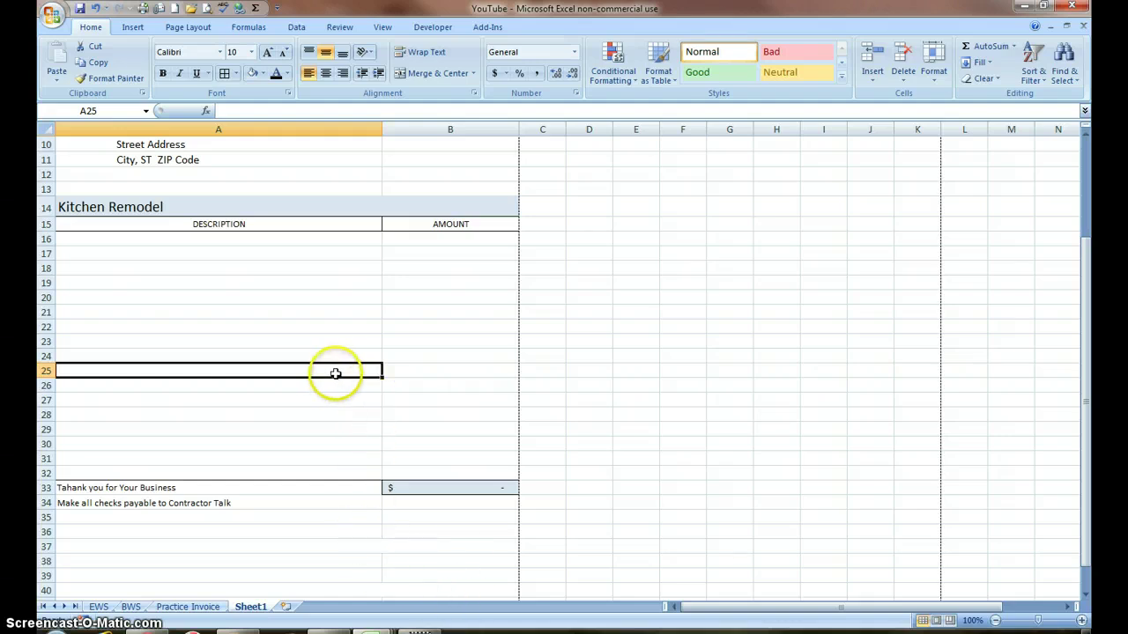
pyautogui.scroll(-2, 358, 405)
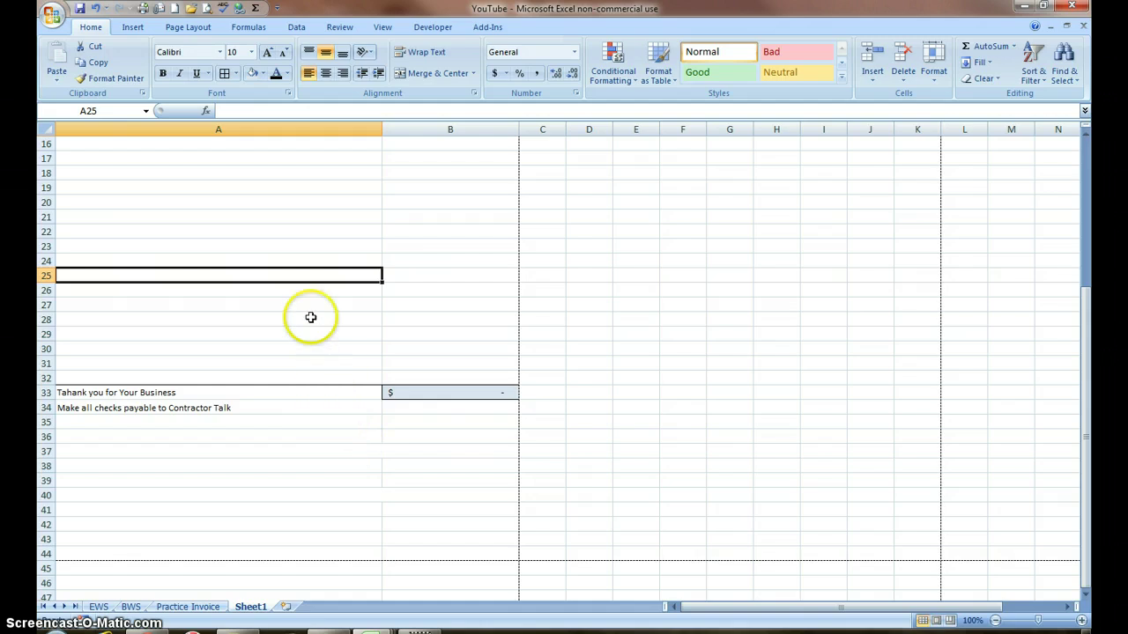
pyautogui.scroll(3, 313, 284)
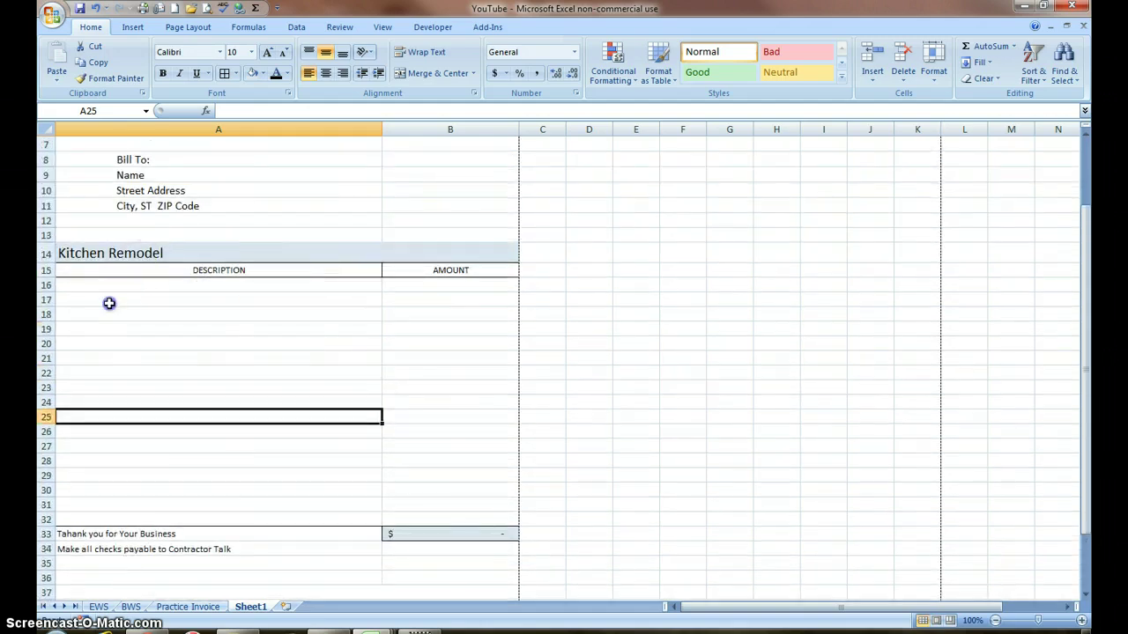
# Step: Insert ten blank rows into the item table starting at row 17
pyautogui.moveTo(109, 304); pyautogui.dragTo(112, 433)
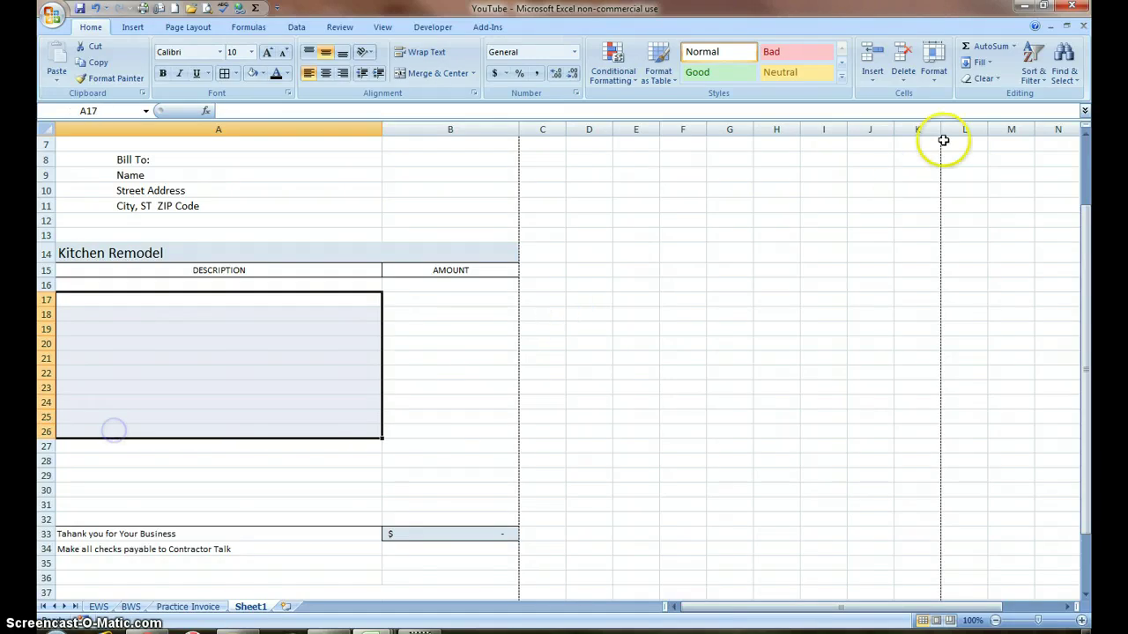
pyautogui.click(876, 76)
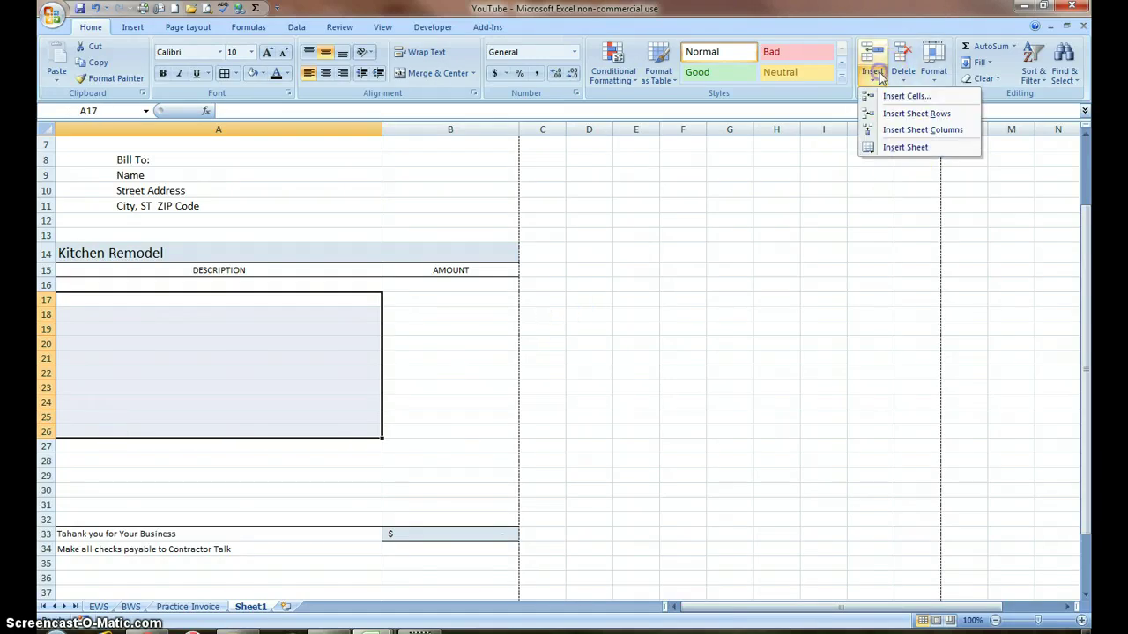
pyautogui.click(916, 113)
# Step: Delete the empty row 29 with Delete Sheet Rows
pyautogui.scroll(-4, 838, 204)
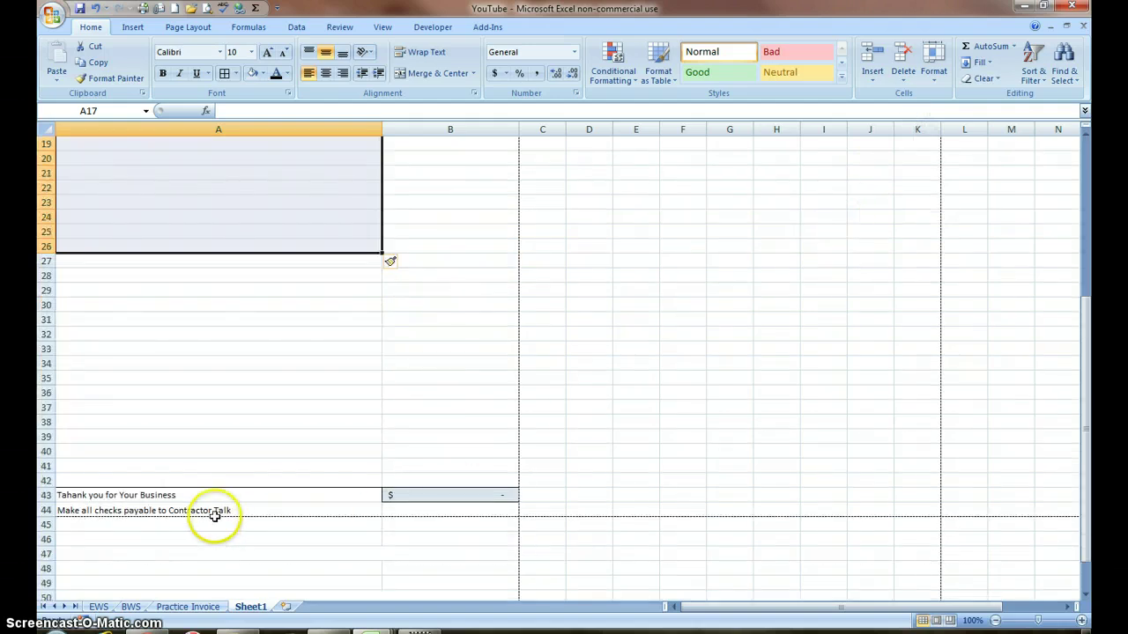
pyautogui.click(287, 296)
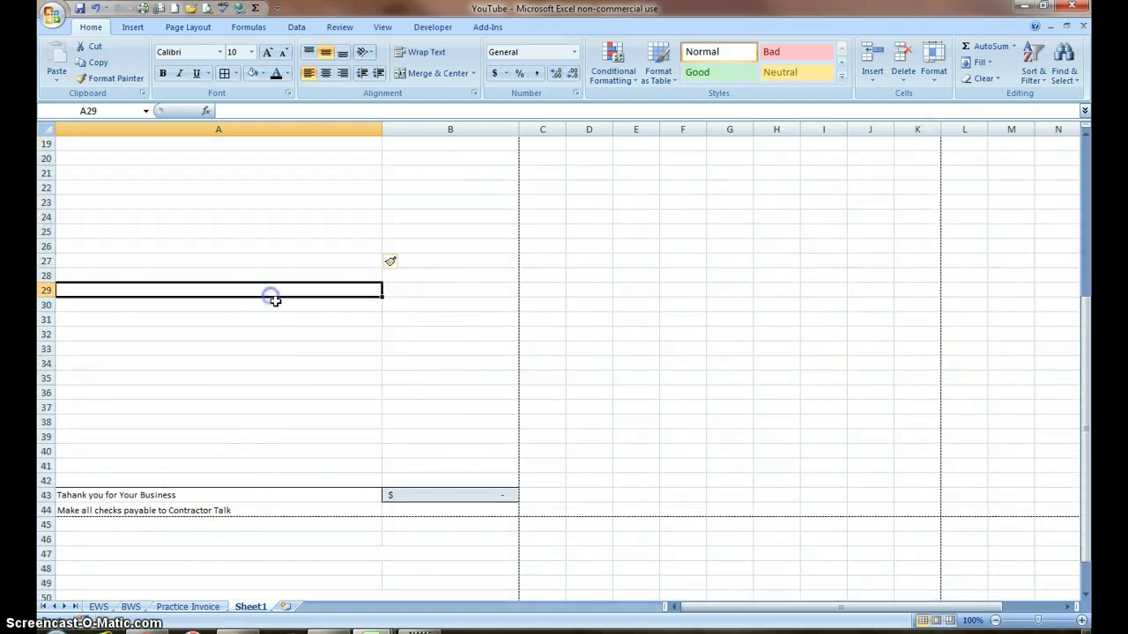
pyautogui.click(903, 73)
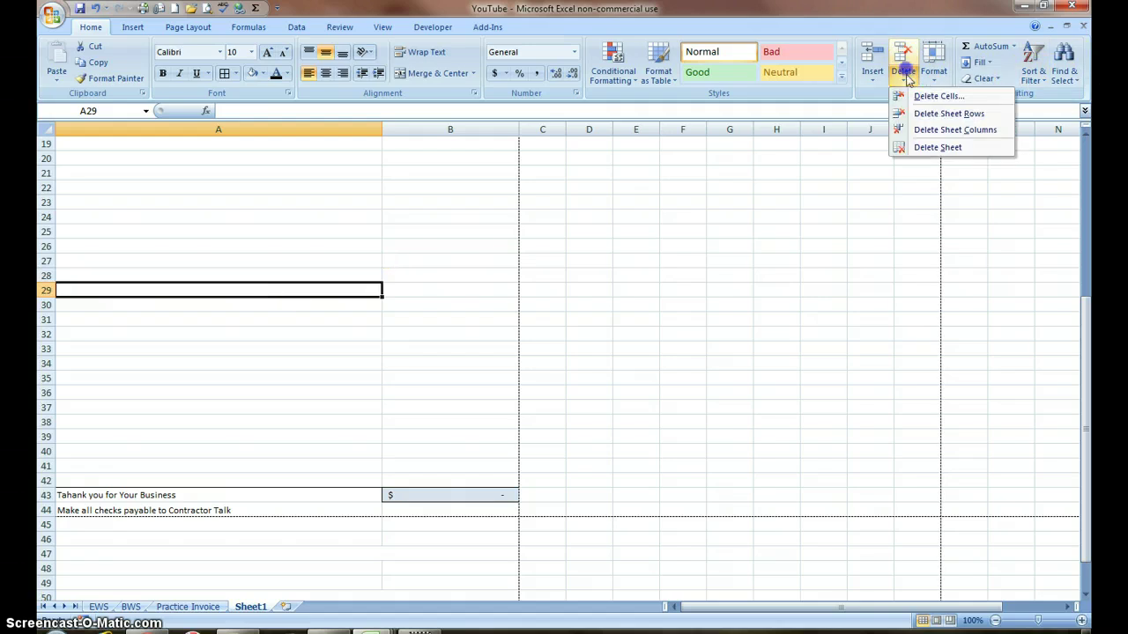
pyautogui.click(960, 115)
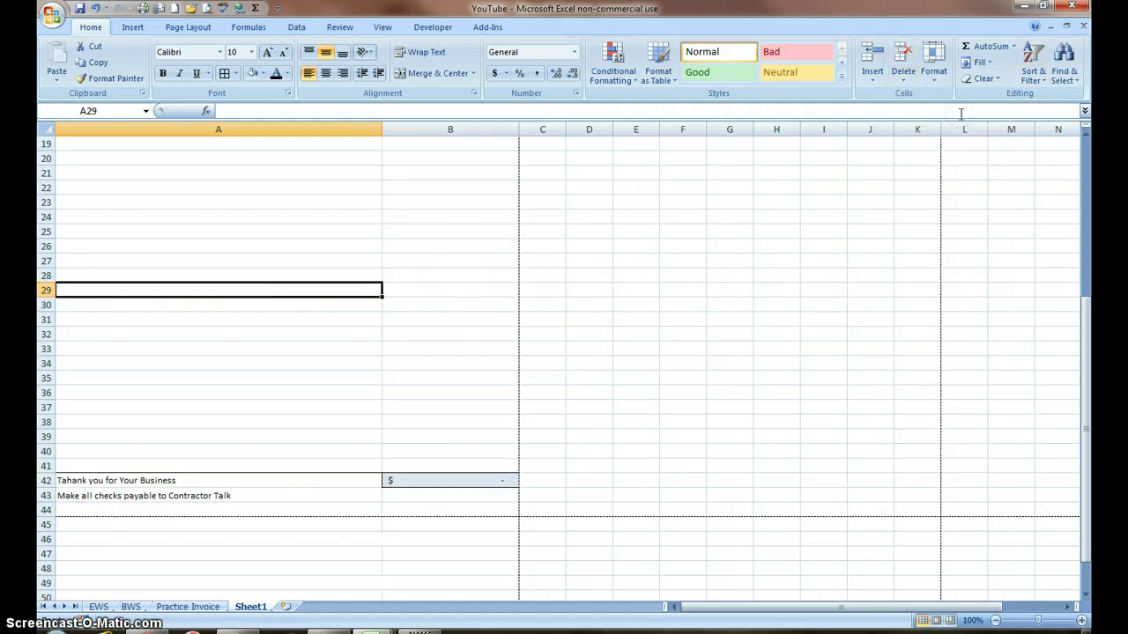
# Step: Open Print Preview to check the one-page invoice
pyautogui.scroll(2, 452, 378)
pyautogui.scroll(4, 452, 378)
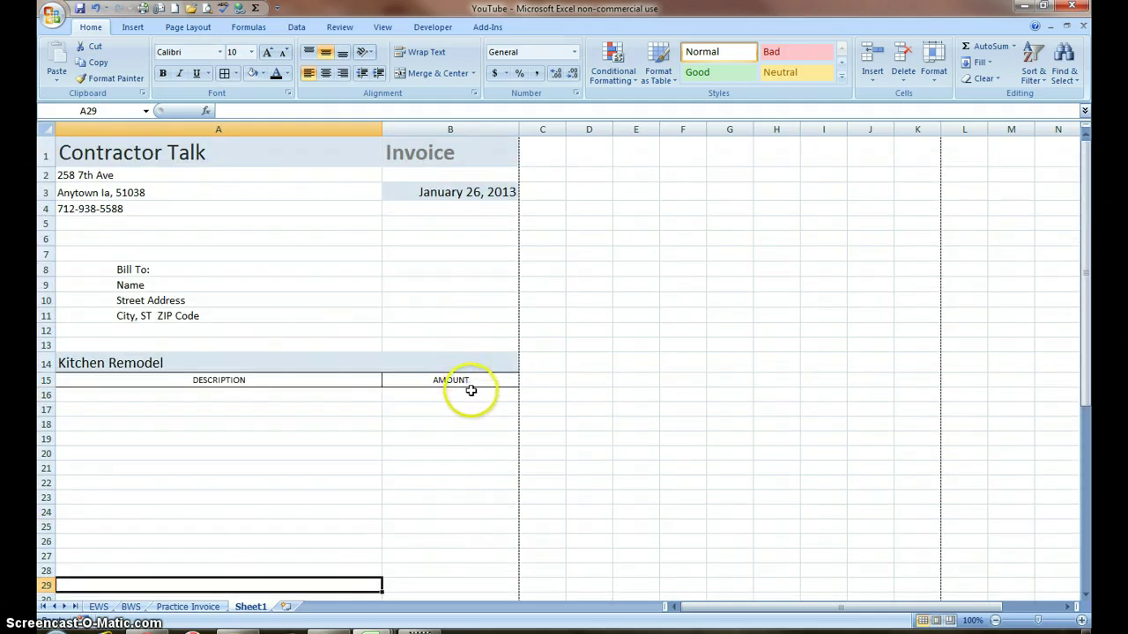
pyautogui.scroll(-3, 470, 463)
pyautogui.scroll(-2, 470, 461)
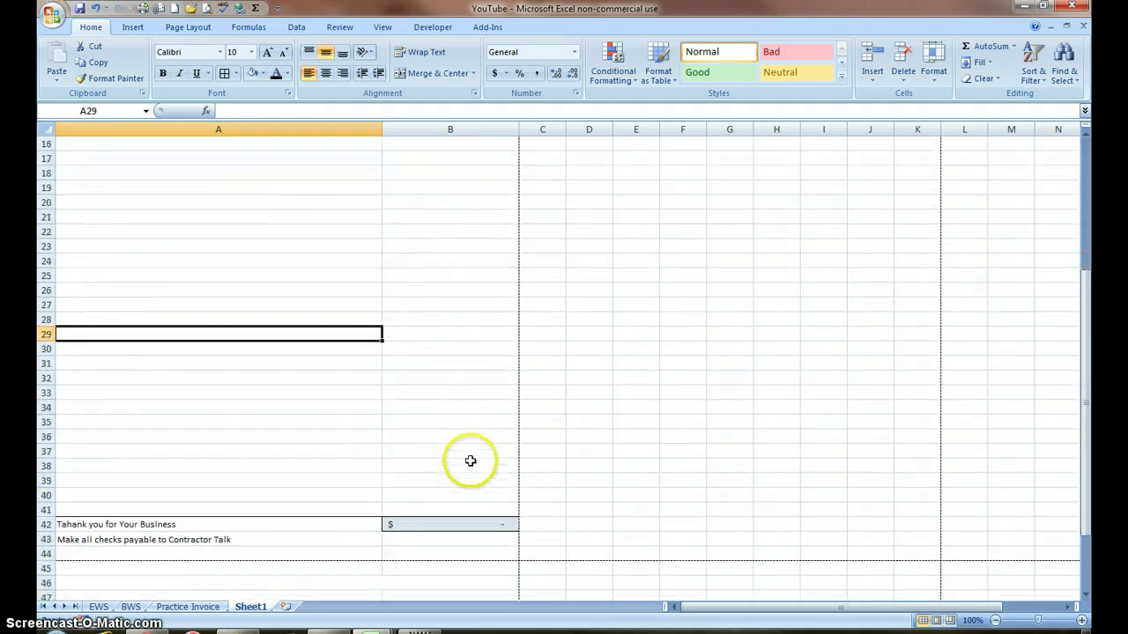
pyautogui.click(206, 7)
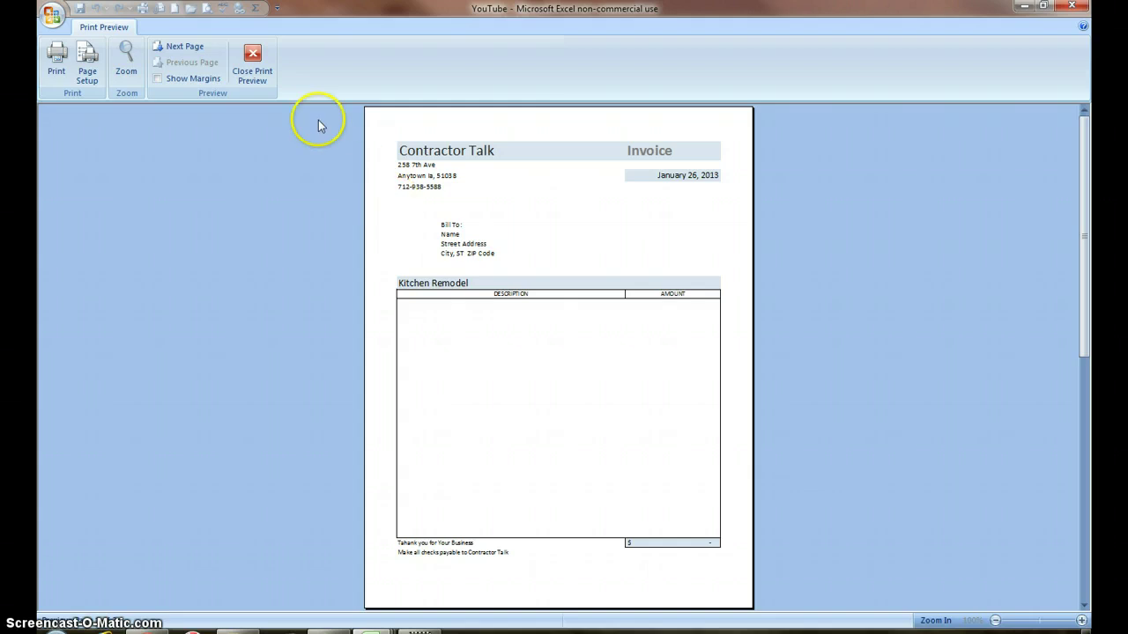
# Step: Return to normal view and apply a Thick Box Border to A42:B42
pyautogui.click(252, 59)
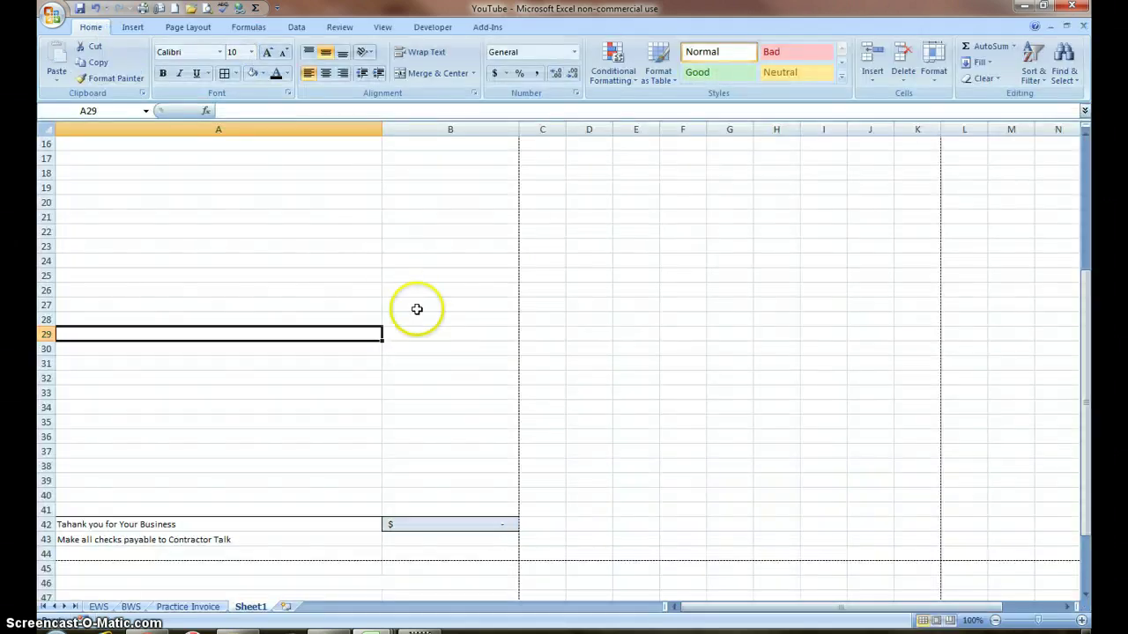
pyautogui.moveTo(482, 526); pyautogui.dragTo(274, 528)
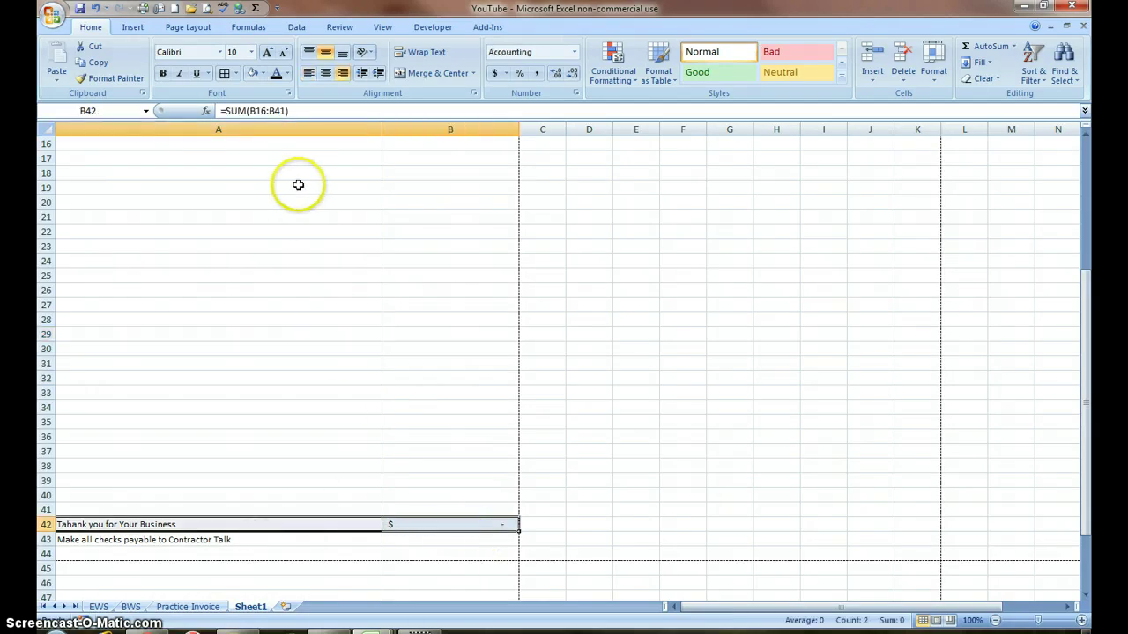
pyautogui.click(234, 73)
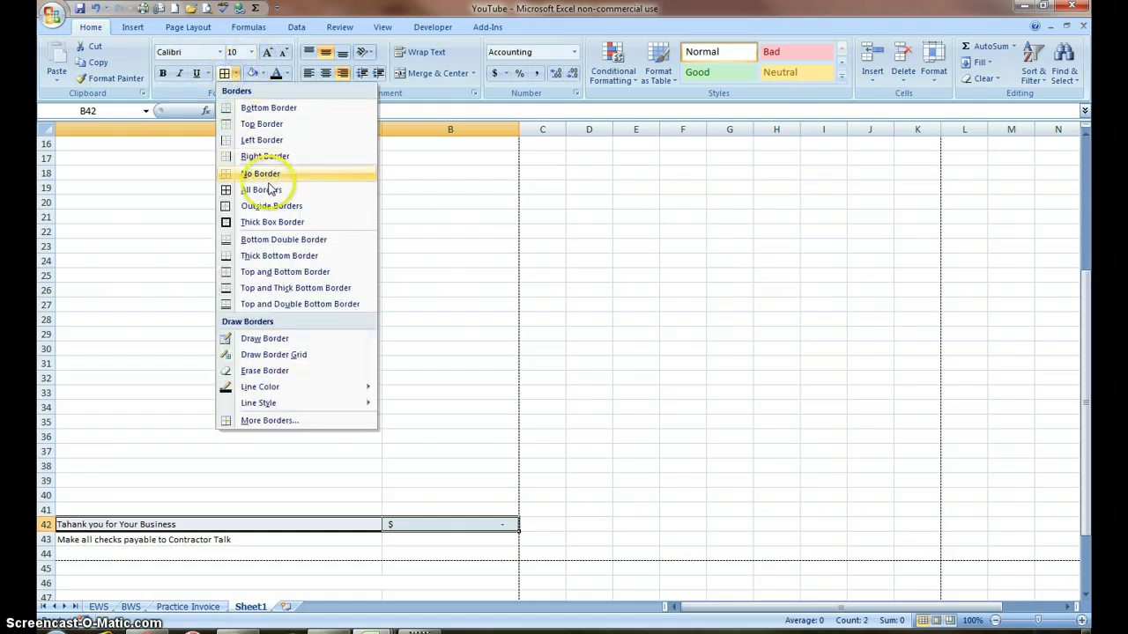
pyautogui.click(276, 224)
pyautogui.scroll(-2, 292, 343)
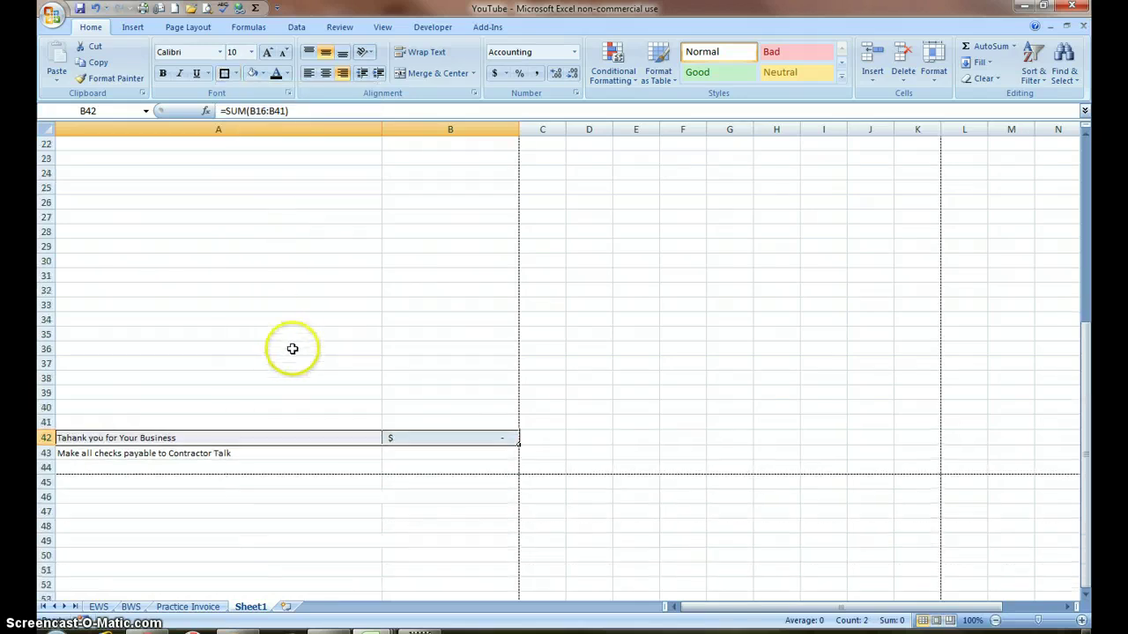
# Step: Move the checks-payable line from A43 down to A44
pyautogui.click(208, 455)
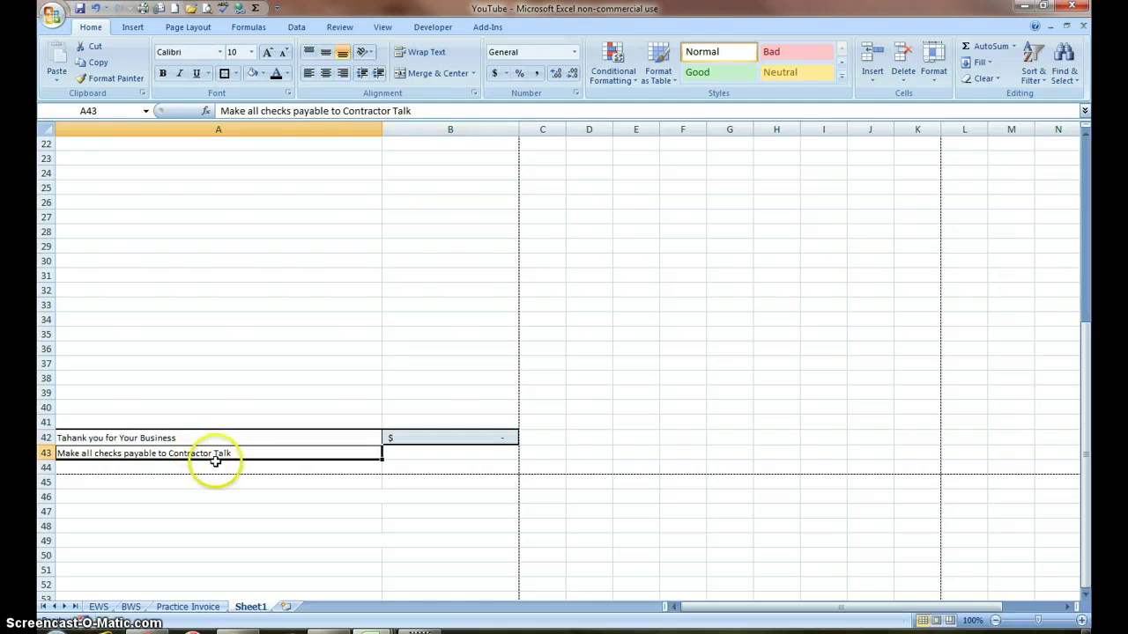
pyautogui.click(260, 467)
pyautogui.click(247, 452)
pyautogui.moveTo(242, 463); pyautogui.dragTo(233, 476)
# Step: Cut the thank-you text from A42 and paste it into A43
pyautogui.click(167, 440)
pyautogui.click(174, 449)
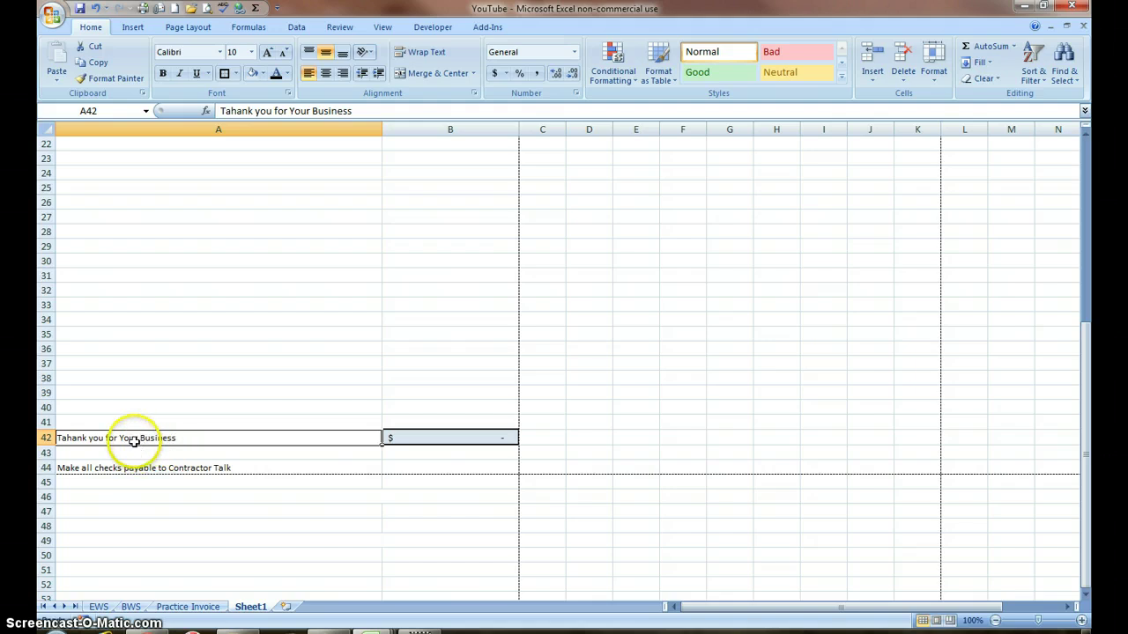
pyautogui.moveTo(352, 111); pyautogui.dragTo(208, 111)
pyautogui.hotkey('ctrl', 'c')
pyautogui.click(91, 46)
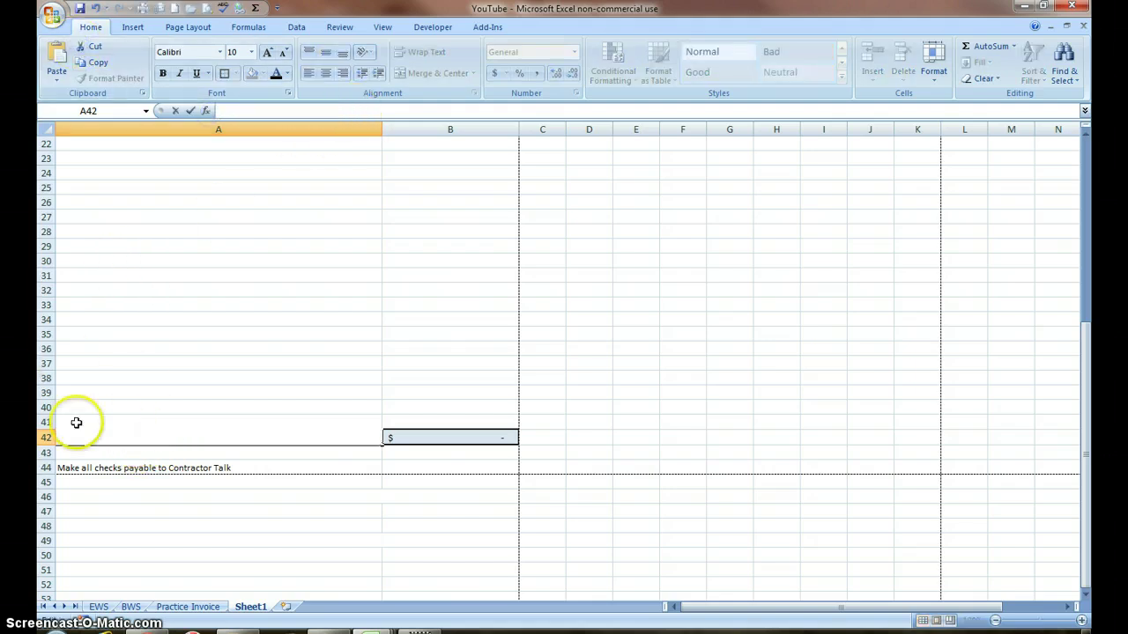
pyautogui.click(78, 452)
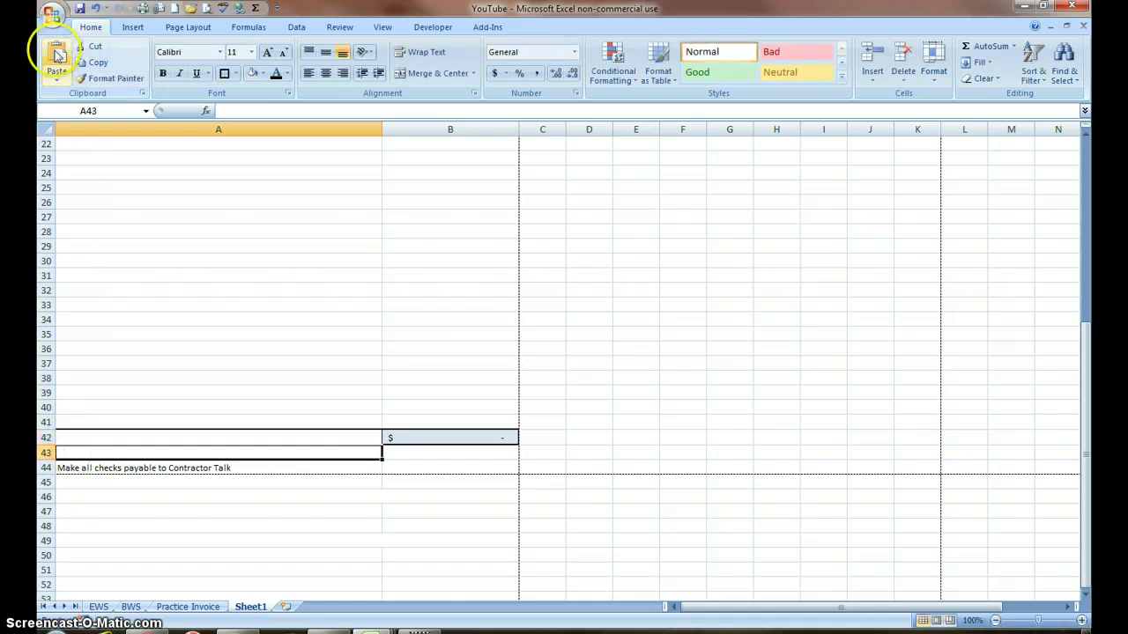
pyautogui.click(56, 60)
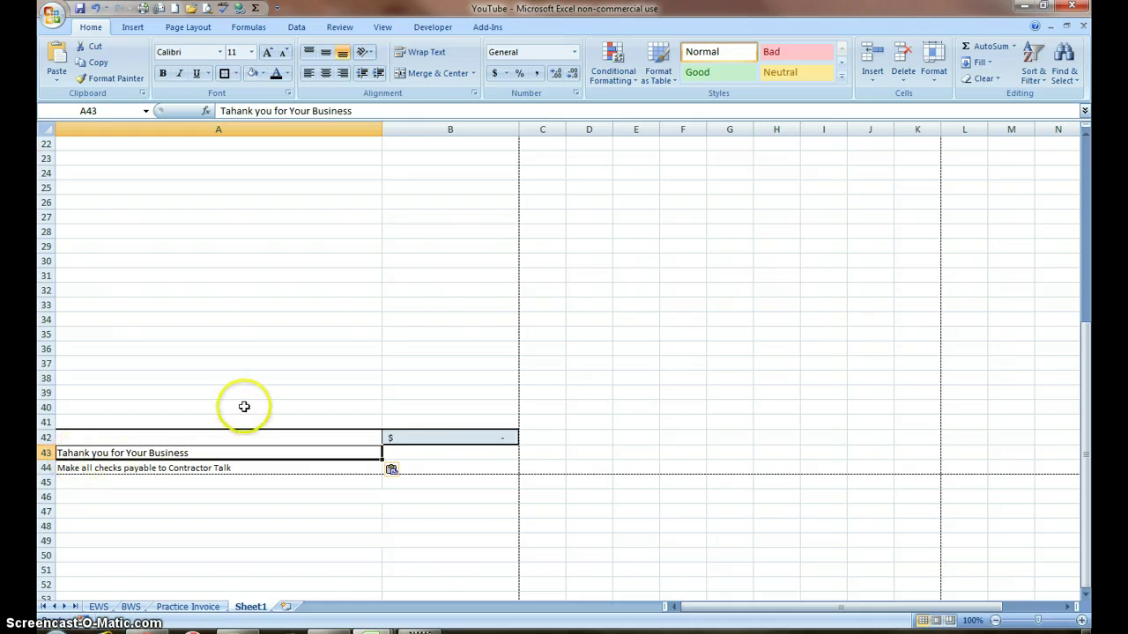
pyautogui.click(318, 437)
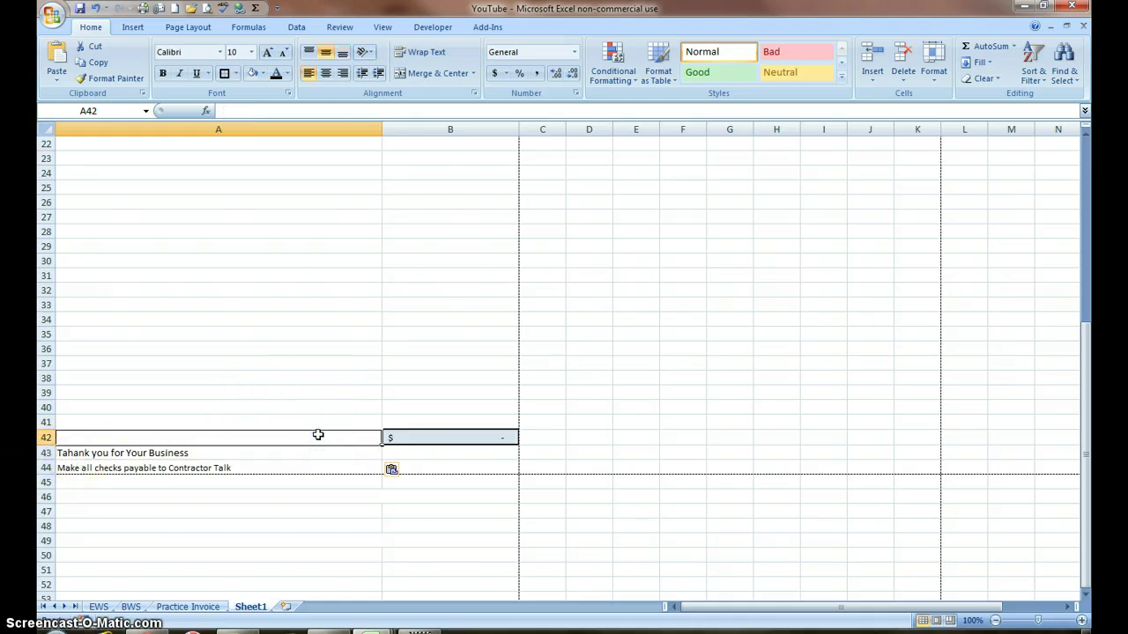
# Step: Type 'Total' in A42, grow it to 16 pt, and give it the matching light-blue fill
pyautogui.write('Total')
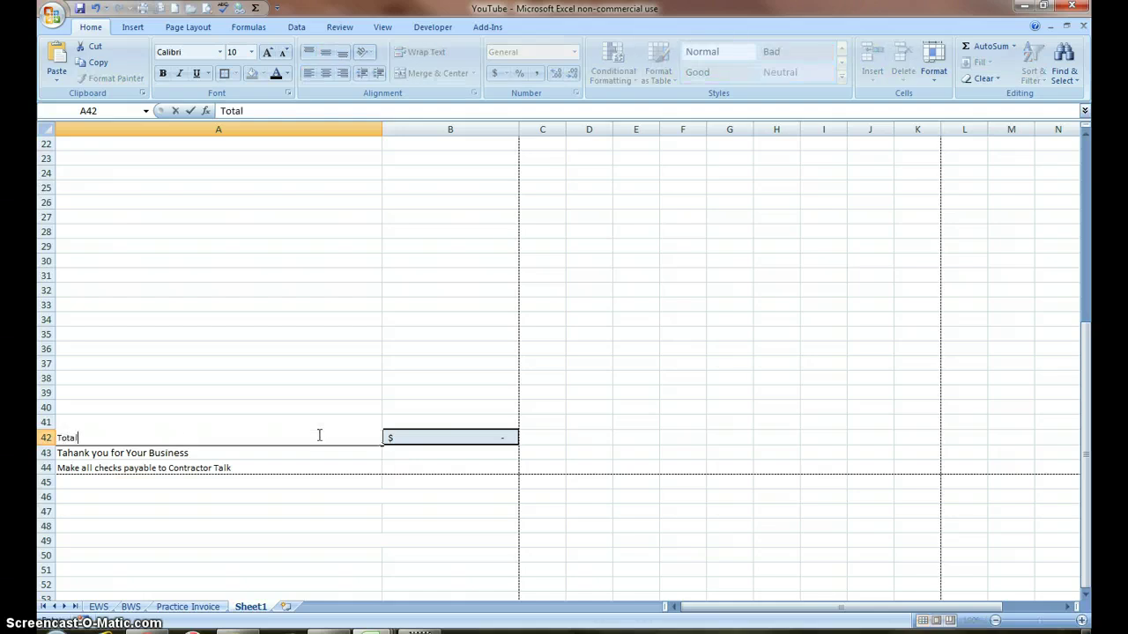
pyautogui.click(126, 392)
pyautogui.click(75, 437)
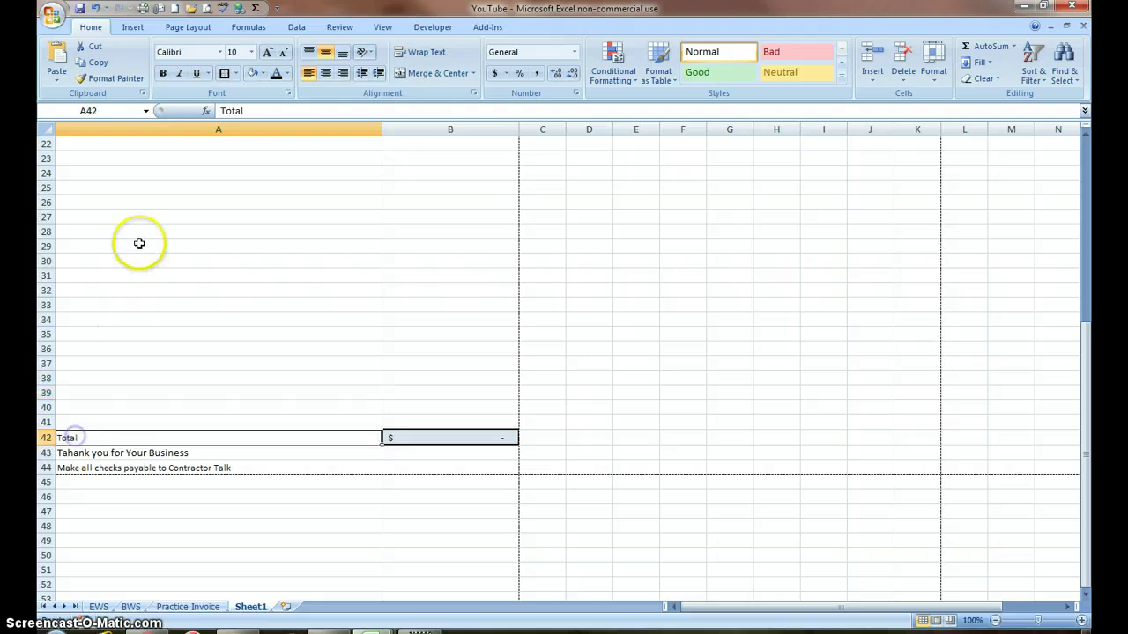
pyautogui.click(267, 53)
pyautogui.click(267, 53)
pyautogui.click(267, 54)
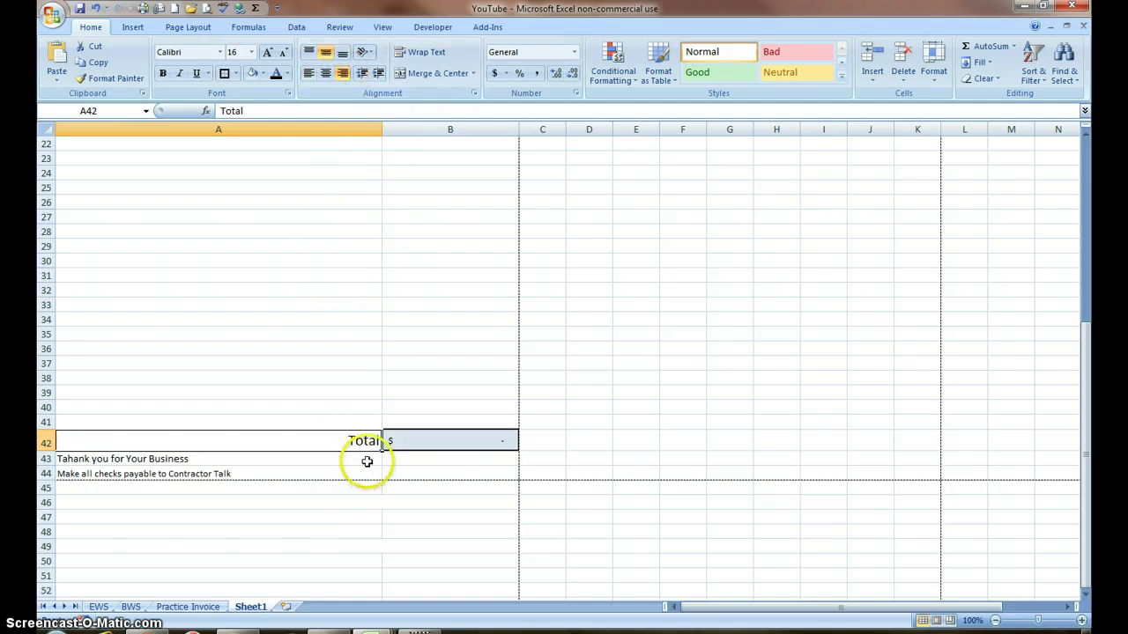
pyautogui.click(252, 73)
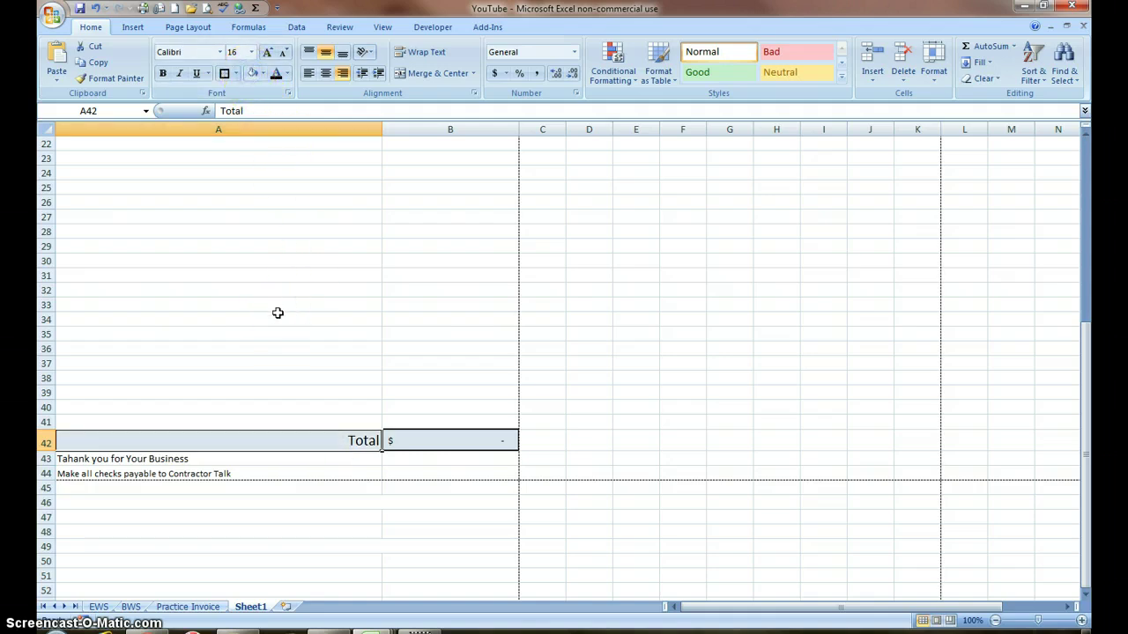
# Step: Select the Amount column up from the Total in B42 and apply a border
pyautogui.scroll(7, 278, 311)
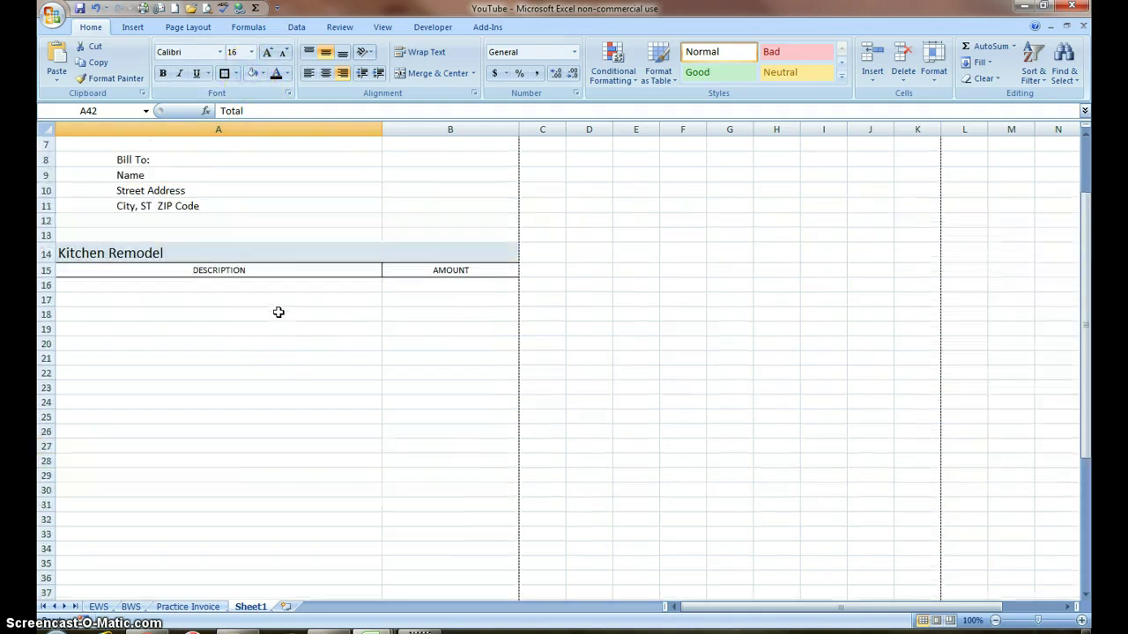
pyautogui.scroll(-6, 278, 312)
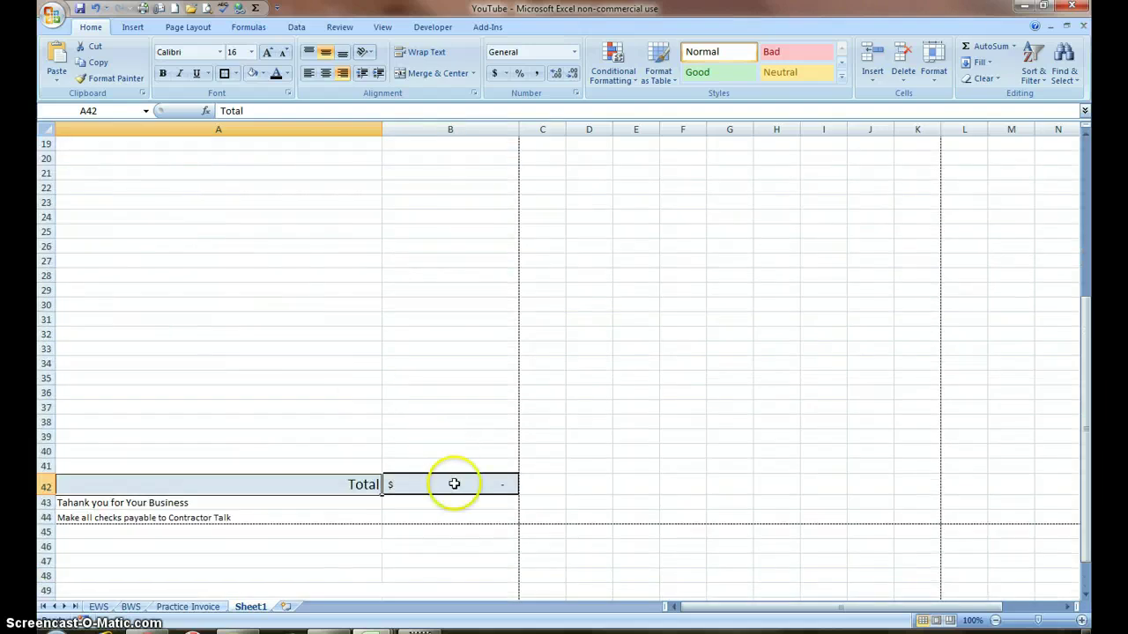
pyautogui.click(463, 490)
pyautogui.moveTo(430, 484); pyautogui.dragTo(313, 487)
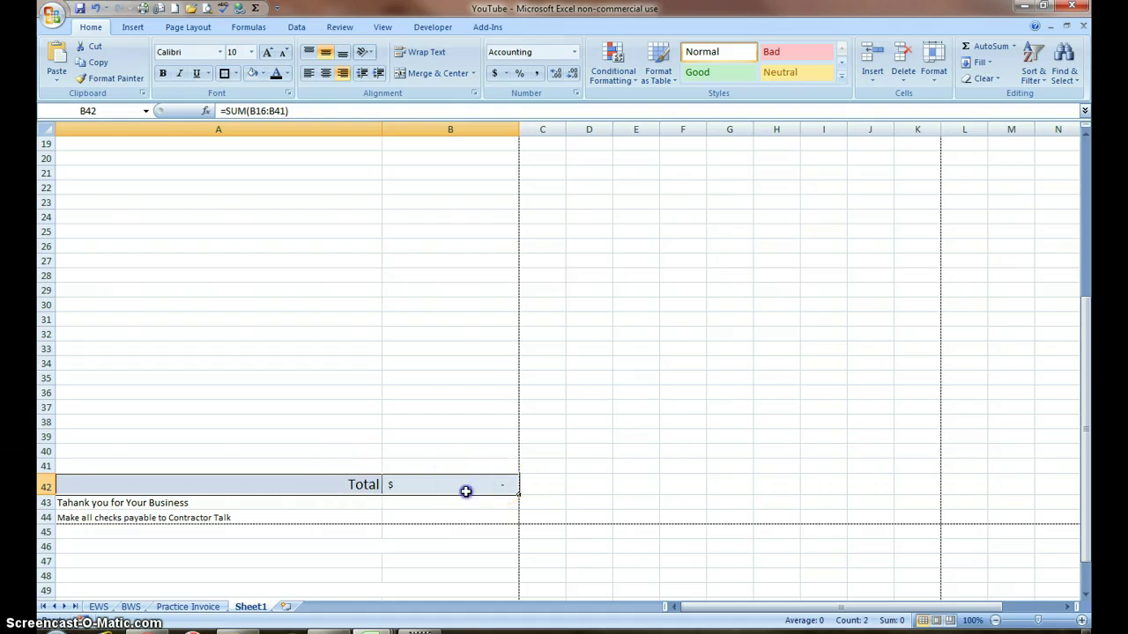
pyautogui.moveTo(466, 490); pyautogui.dragTo(466, 188)
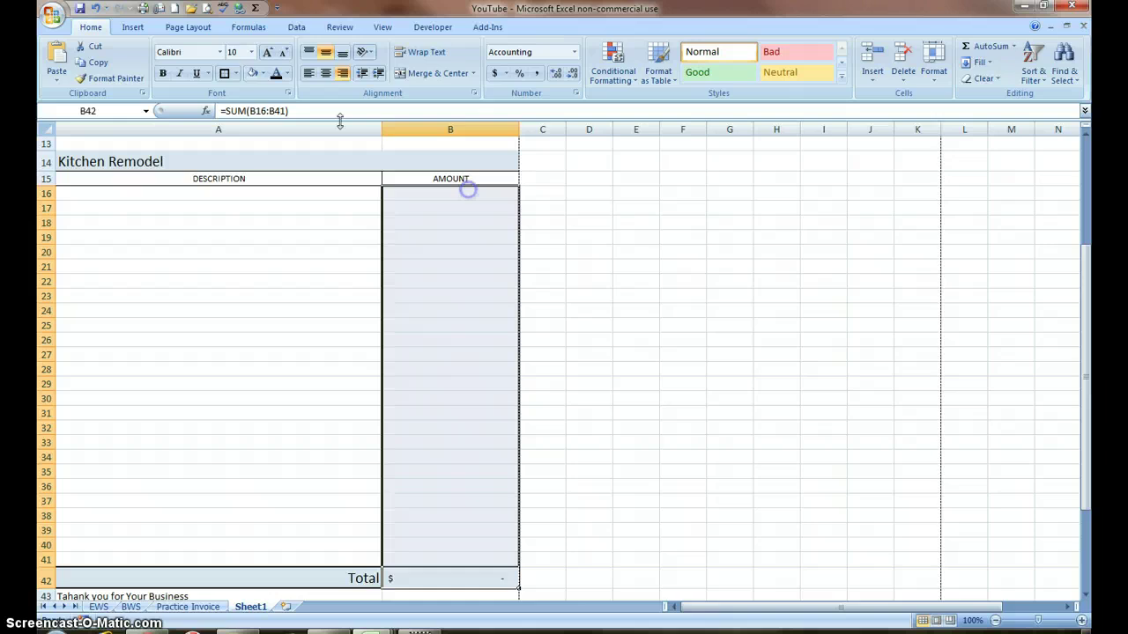
pyautogui.click(224, 73)
# Step: Apply thick borders around both columns of the item table, rows 16 to 42
pyautogui.scroll(-3, 458, 420)
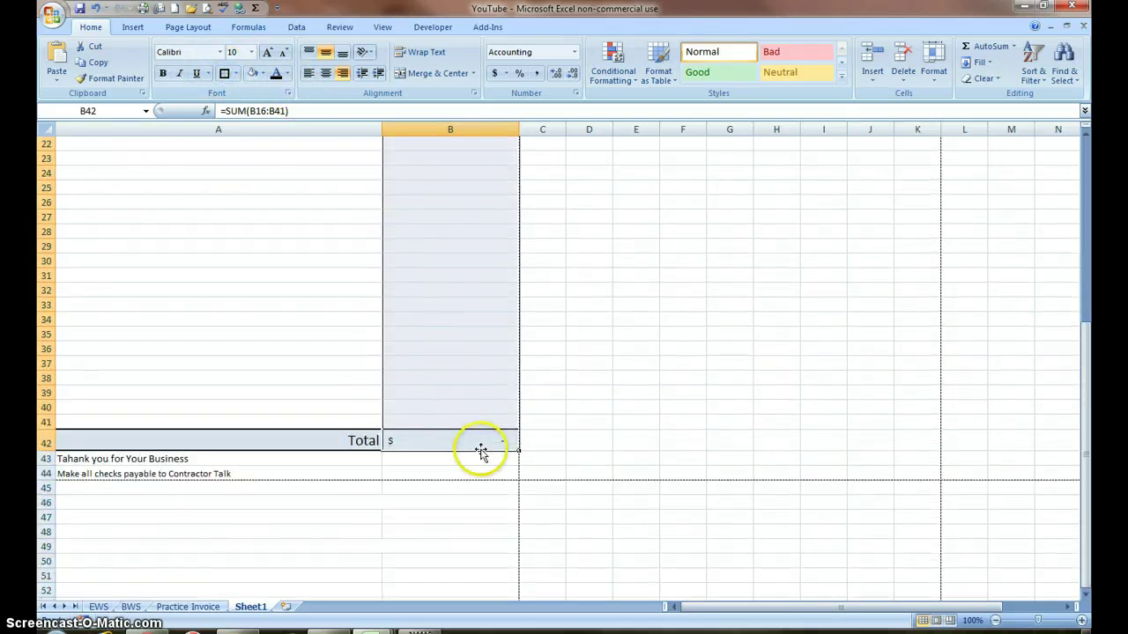
pyautogui.moveTo(423, 440); pyautogui.dragTo(151, 206)
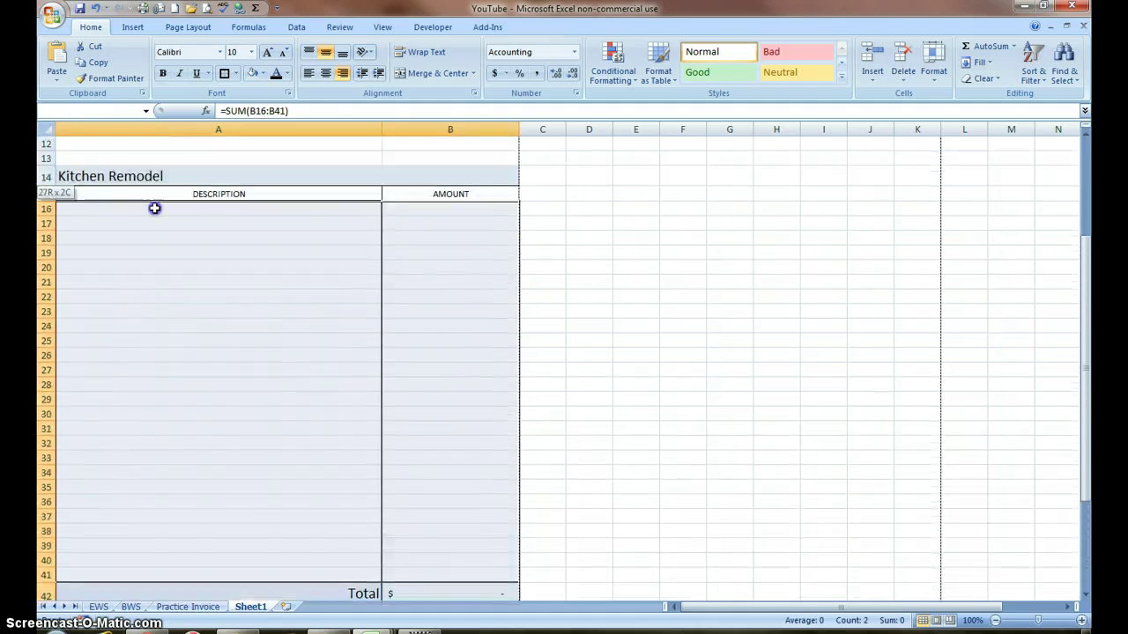
pyautogui.click(223, 74)
pyautogui.scroll(-5, 282, 232)
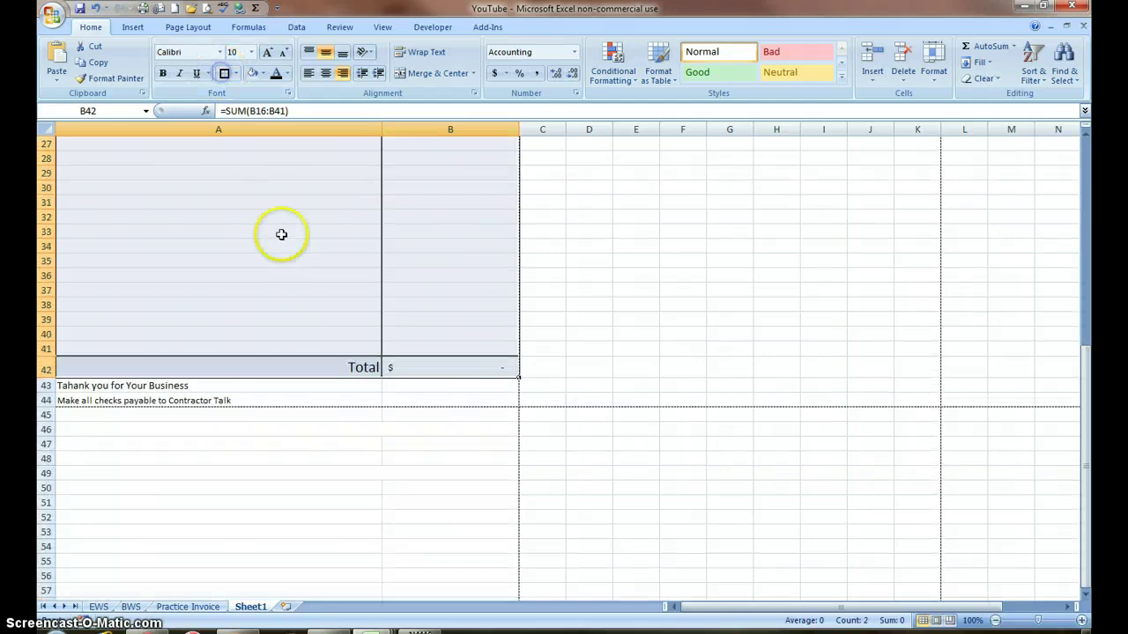
pyautogui.click(284, 282)
pyautogui.scroll(8, 284, 274)
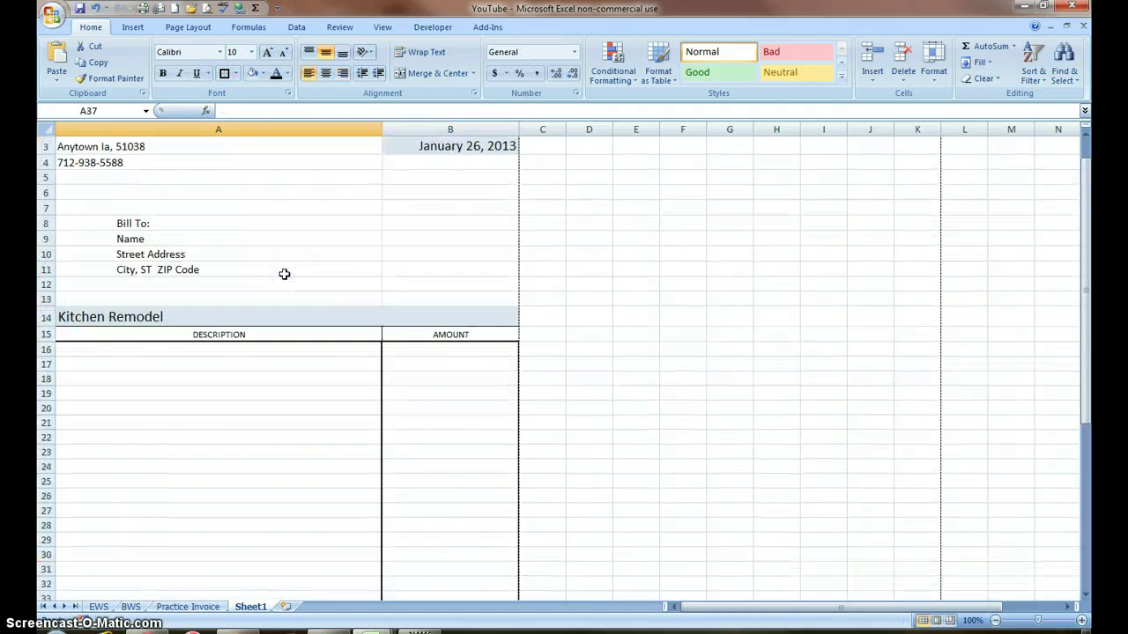
# Step: Add borders to the Kitchen Remodel row A14:B14 and the DESCRIPTION/AMOUNT header cells
pyautogui.moveTo(443, 314); pyautogui.dragTo(261, 314)
pyautogui.click(223, 73)
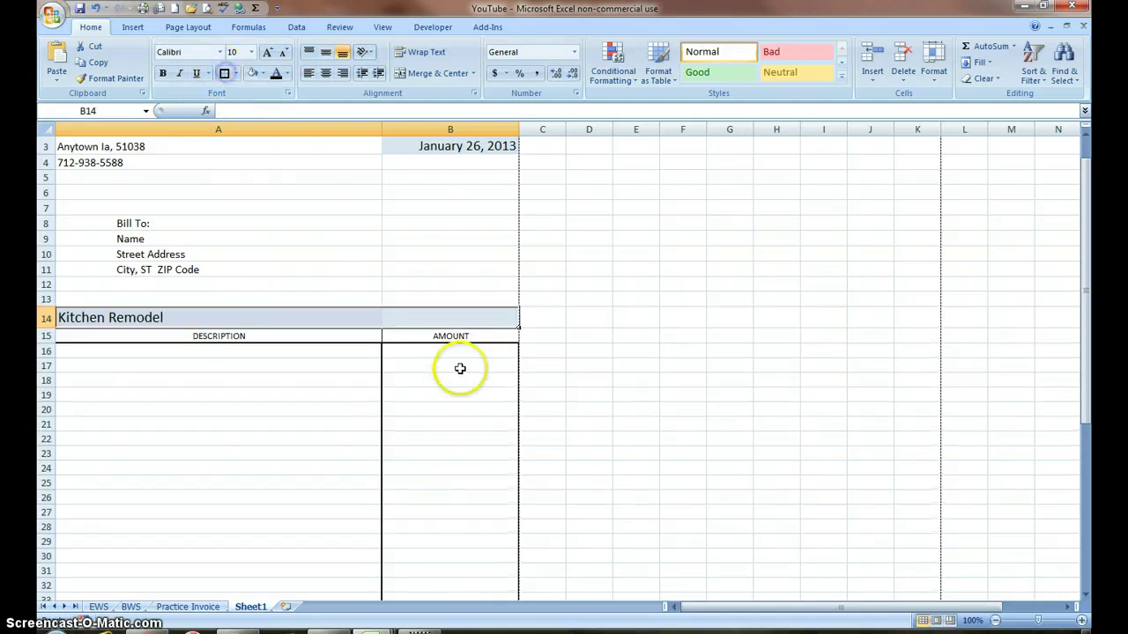
pyautogui.moveTo(467, 335); pyautogui.dragTo(316, 336)
pyautogui.click(223, 73)
pyautogui.scroll(1, 442, 291)
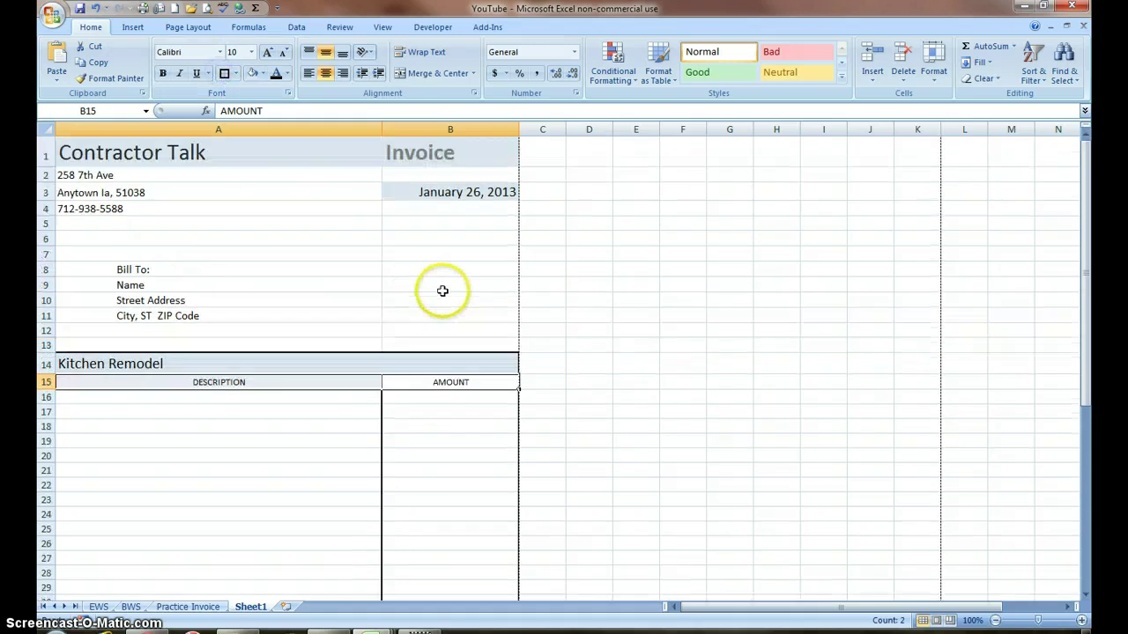
# Step: Give B4 a light shaded fill and start typing 'Payment Due Upon Receipt'
pyautogui.click(405, 210)
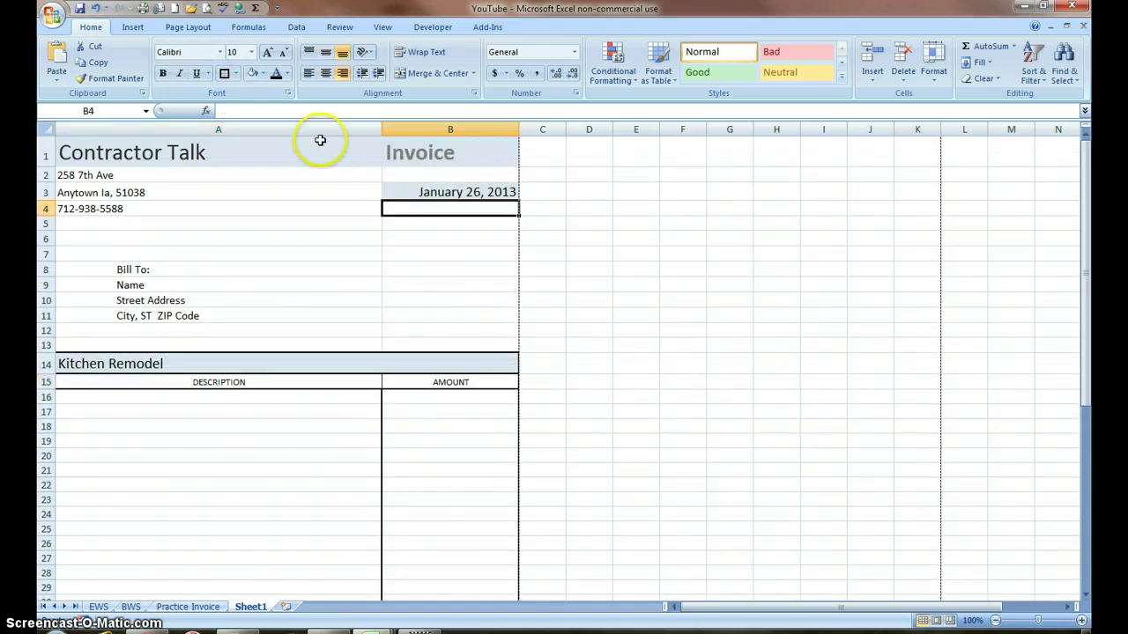
pyautogui.click(252, 74)
pyautogui.click(430, 218)
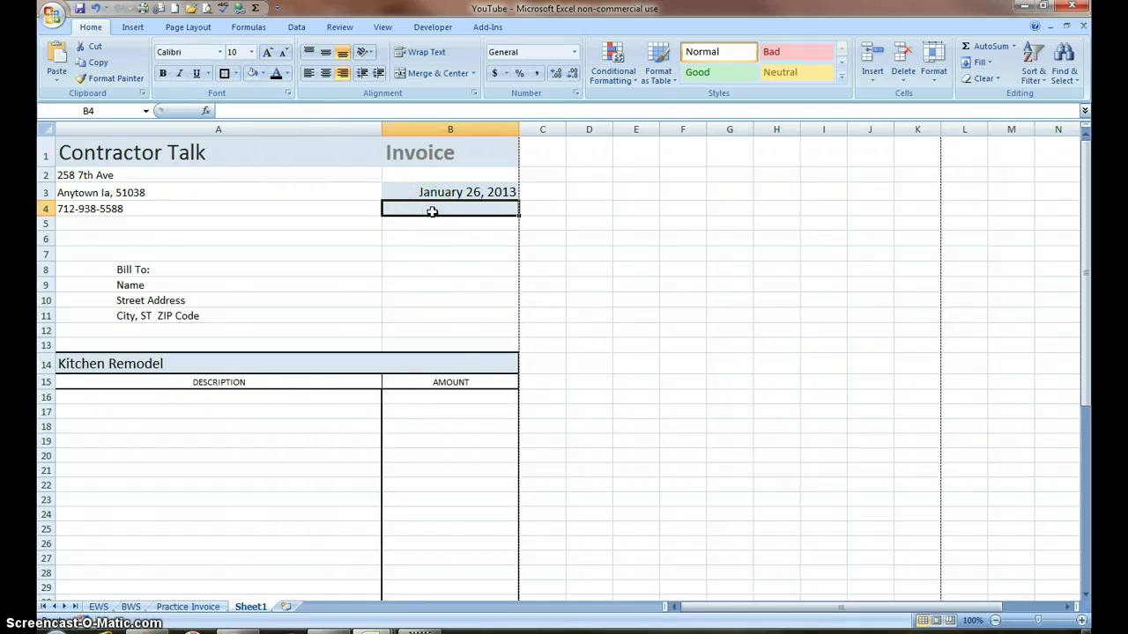
pyautogui.write('Payment Due Upon Re')
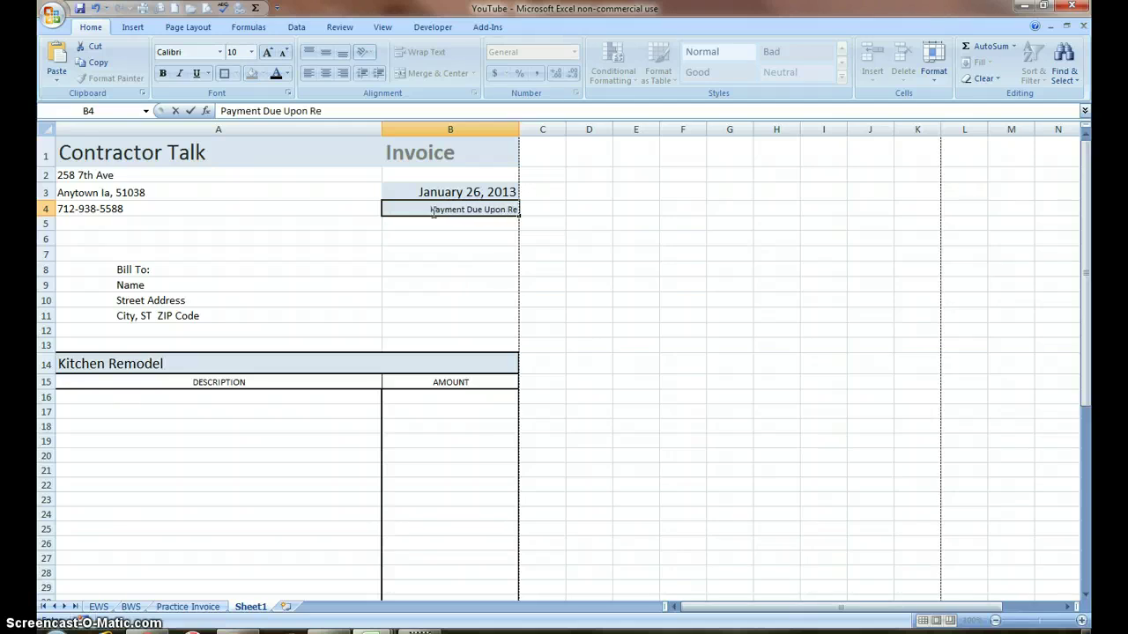
pyautogui.write('ipt')
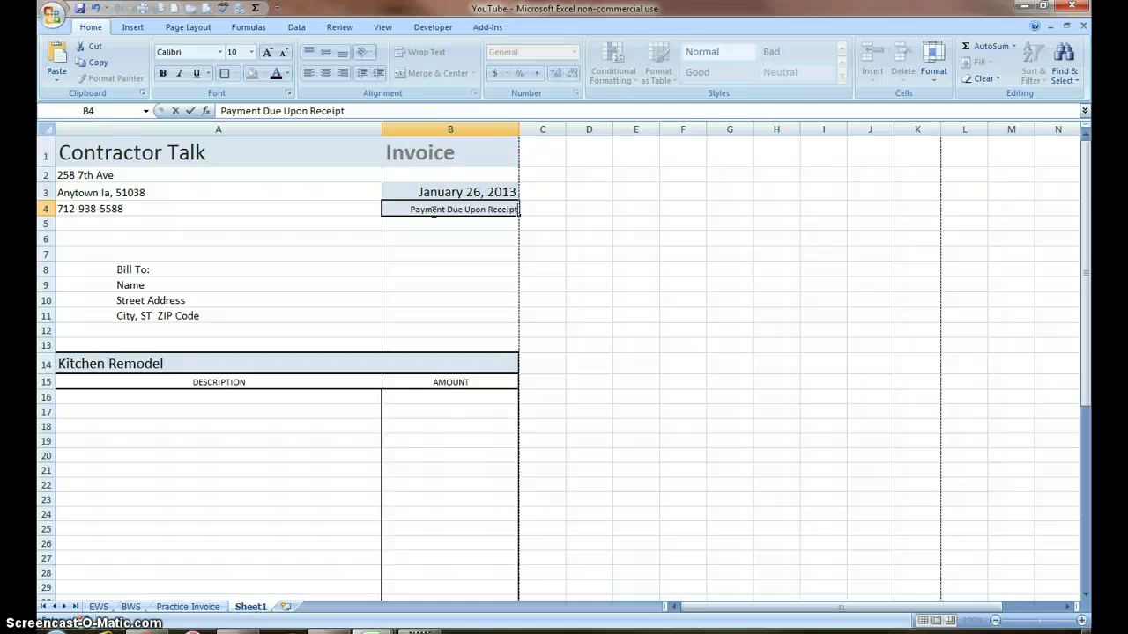
# Step: Enlarge the payment-terms text in B4 and outline both B4 and the date cell B3
pyautogui.click(430, 239)
pyautogui.click(420, 214)
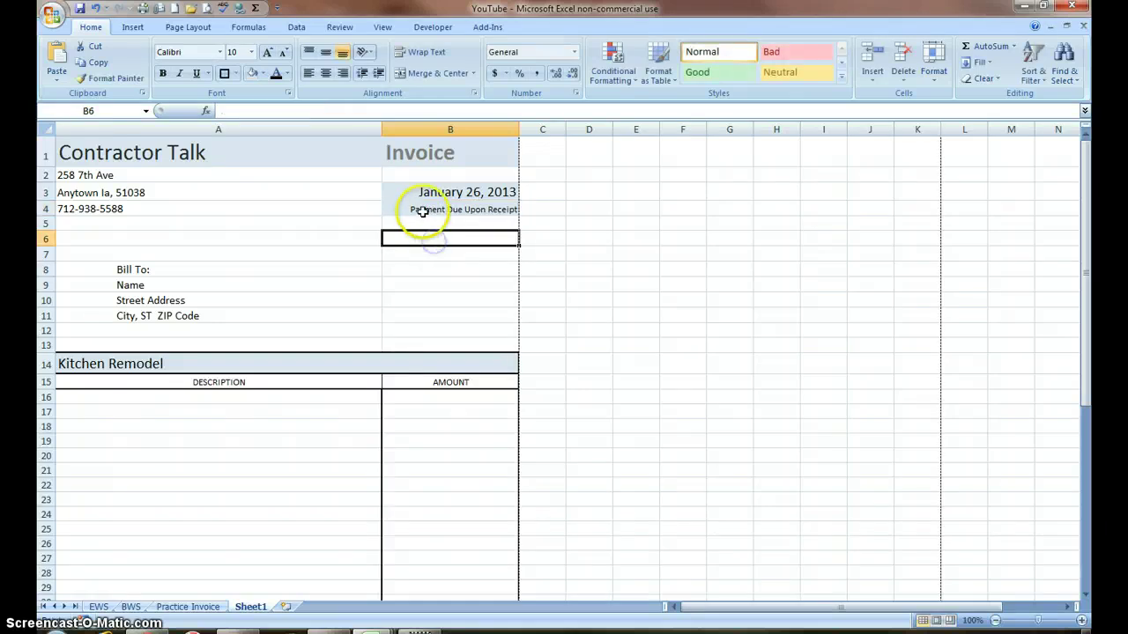
pyautogui.click(282, 53)
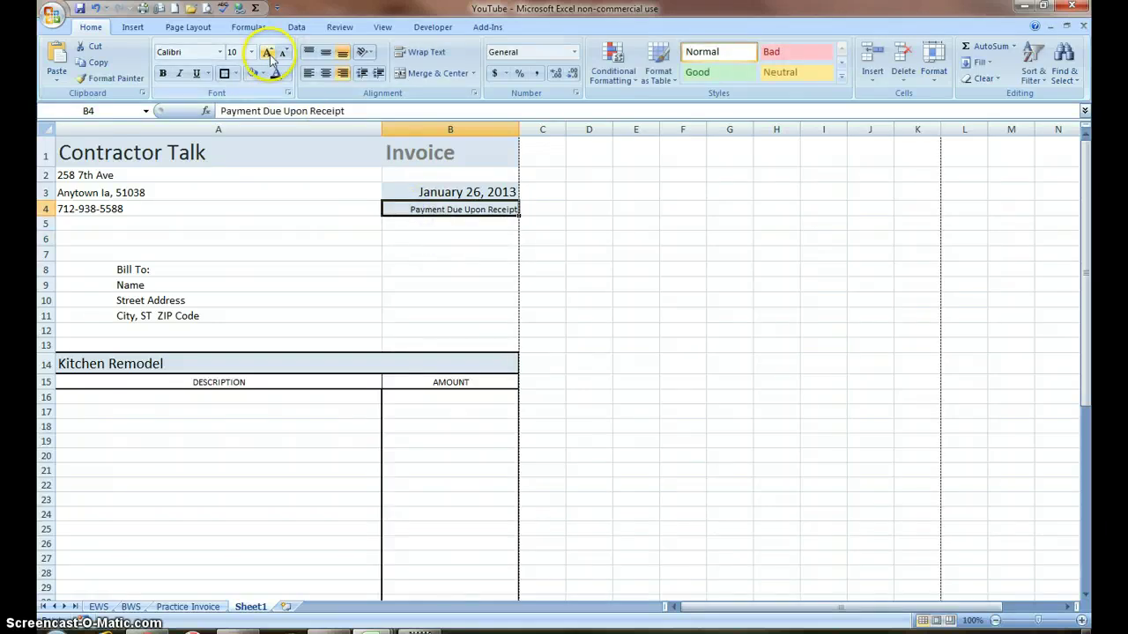
pyautogui.click(267, 52)
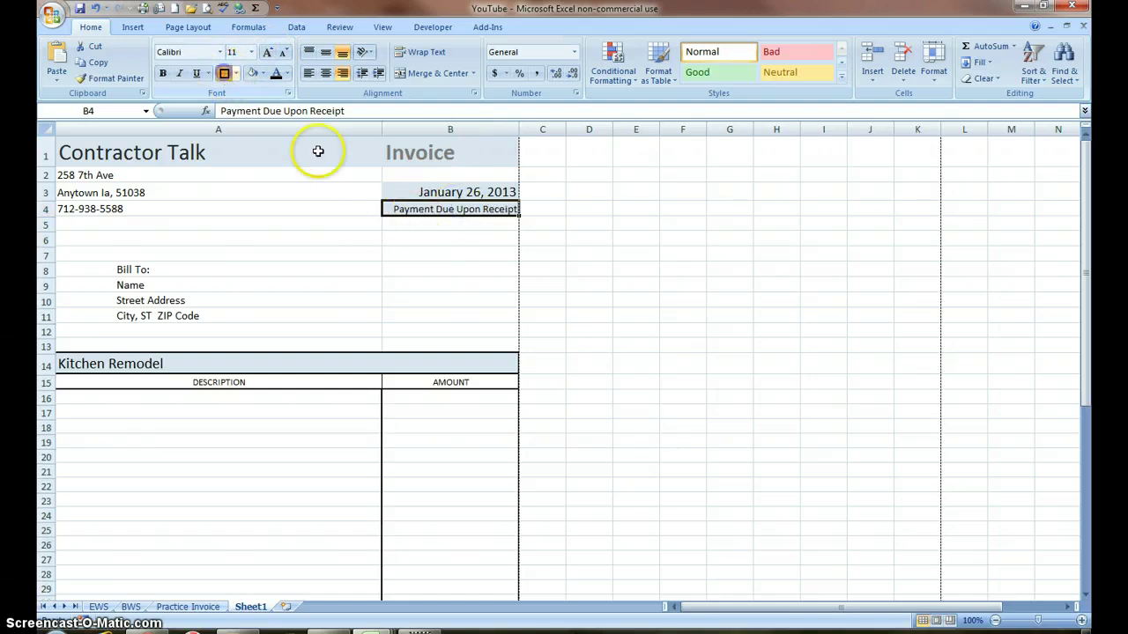
pyautogui.click(224, 74)
pyautogui.click(392, 191)
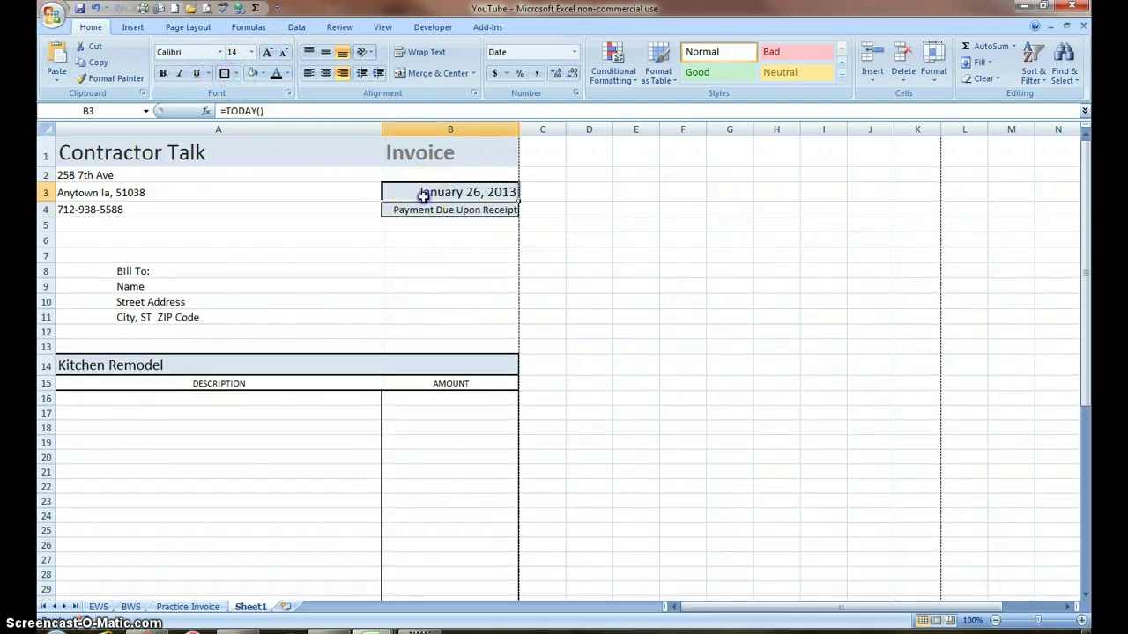
pyautogui.click(224, 74)
# Step: Set the address and phone lines A2:A4 to 14 pt
pyautogui.click(141, 213)
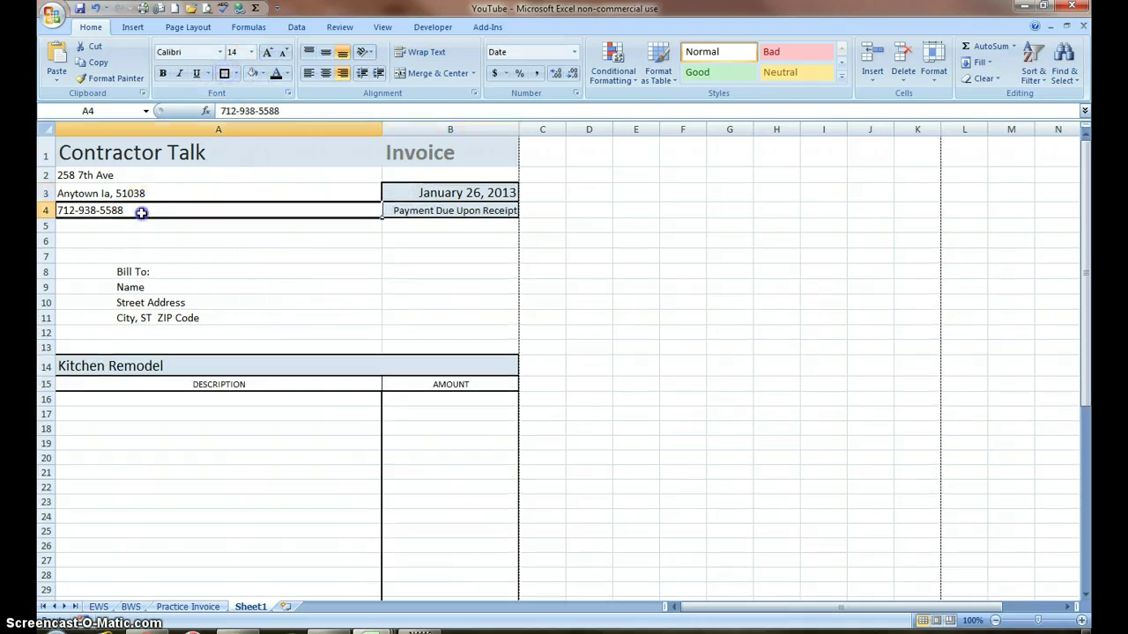
pyautogui.moveTo(140, 211); pyautogui.dragTo(138, 179)
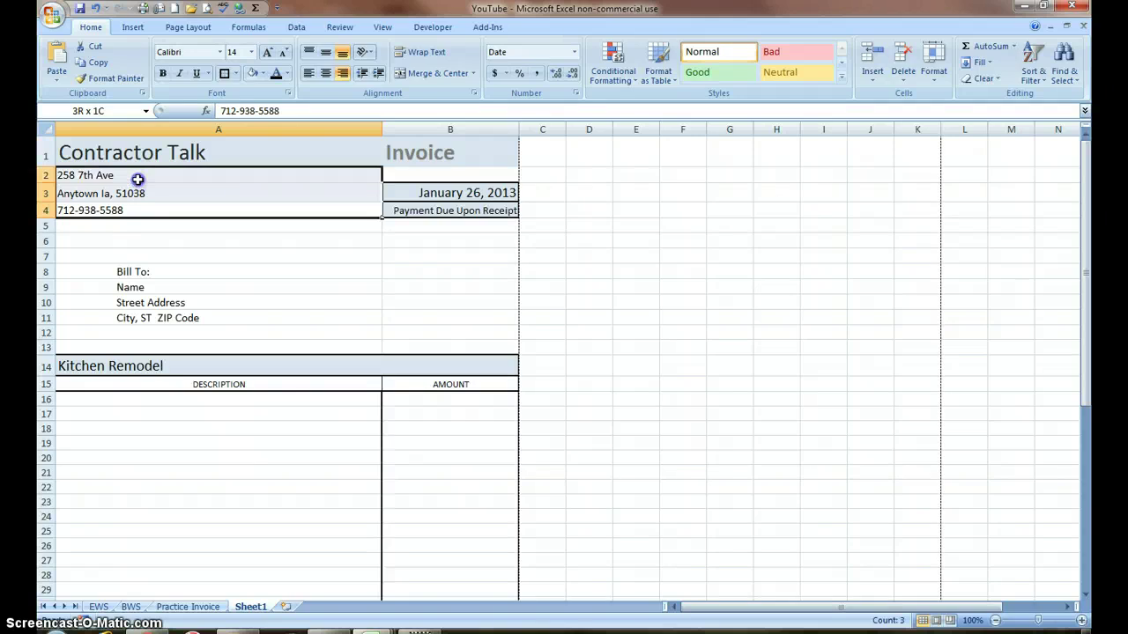
pyautogui.click(267, 52)
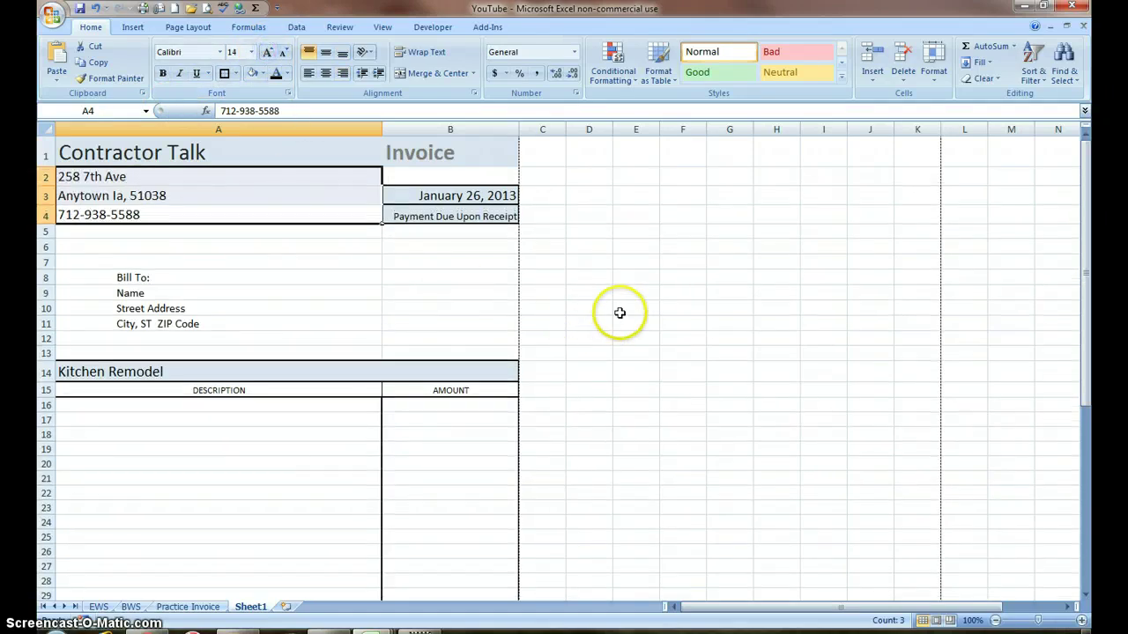
# Step: Make the B1 'Invoice' title 28 pt with black font colour
pyautogui.click(420, 154)
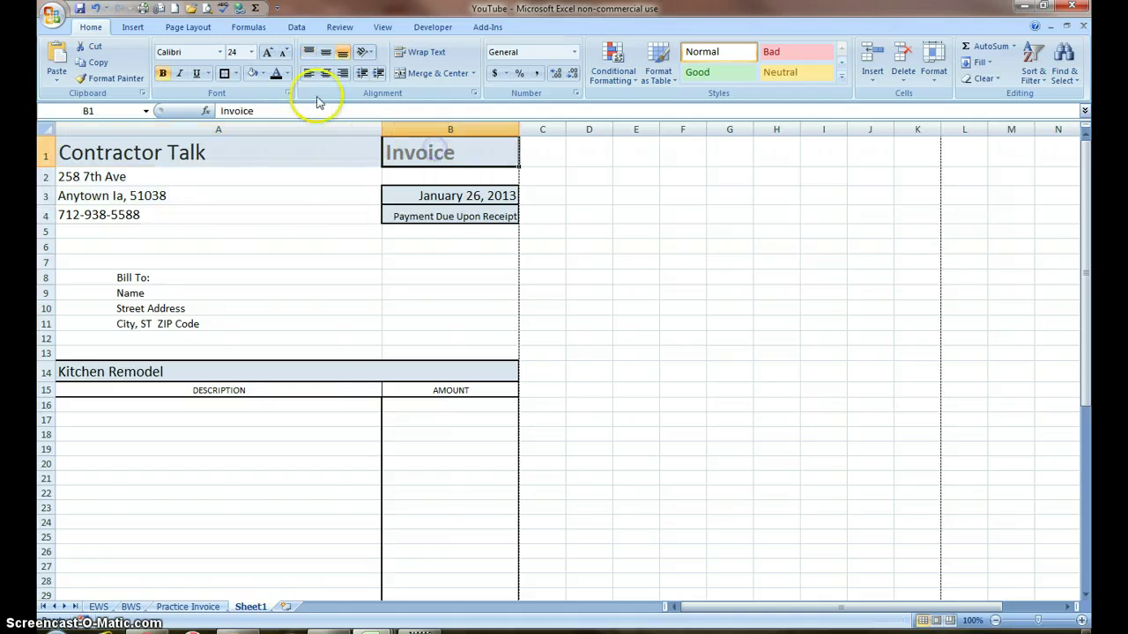
pyautogui.click(268, 53)
pyautogui.click(268, 53)
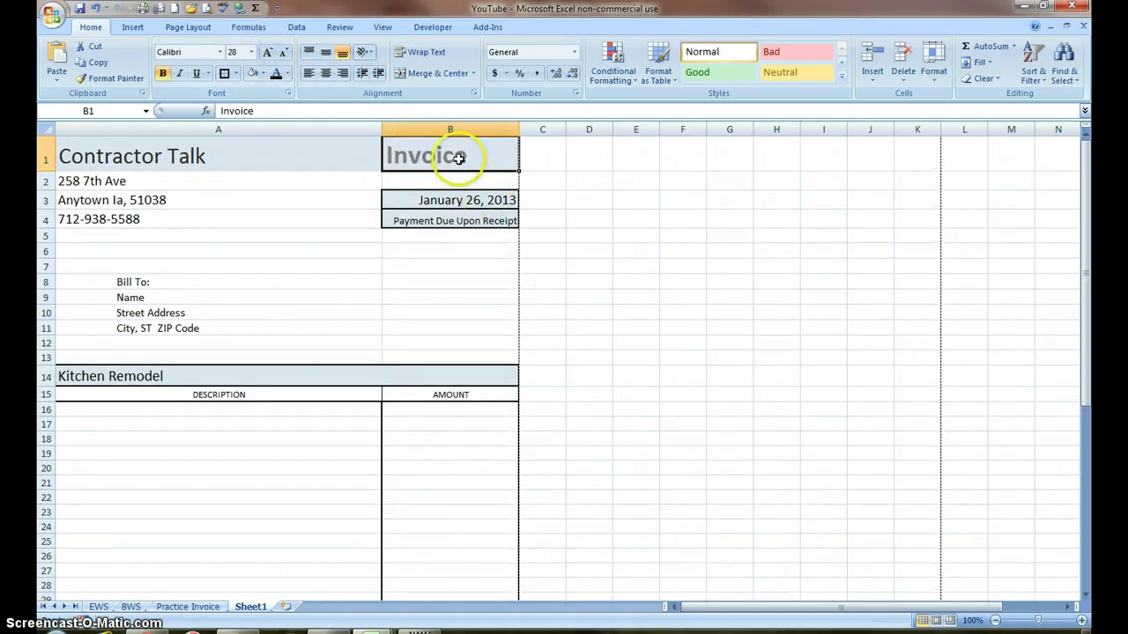
pyautogui.click(280, 76)
pyautogui.click(286, 75)
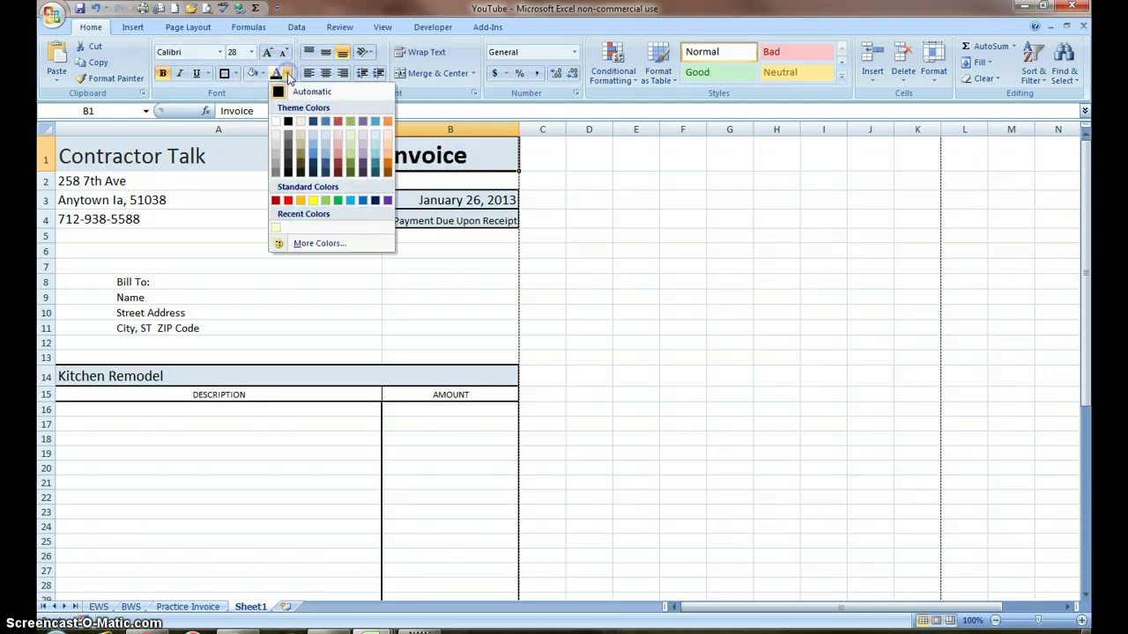
pyautogui.click(280, 92)
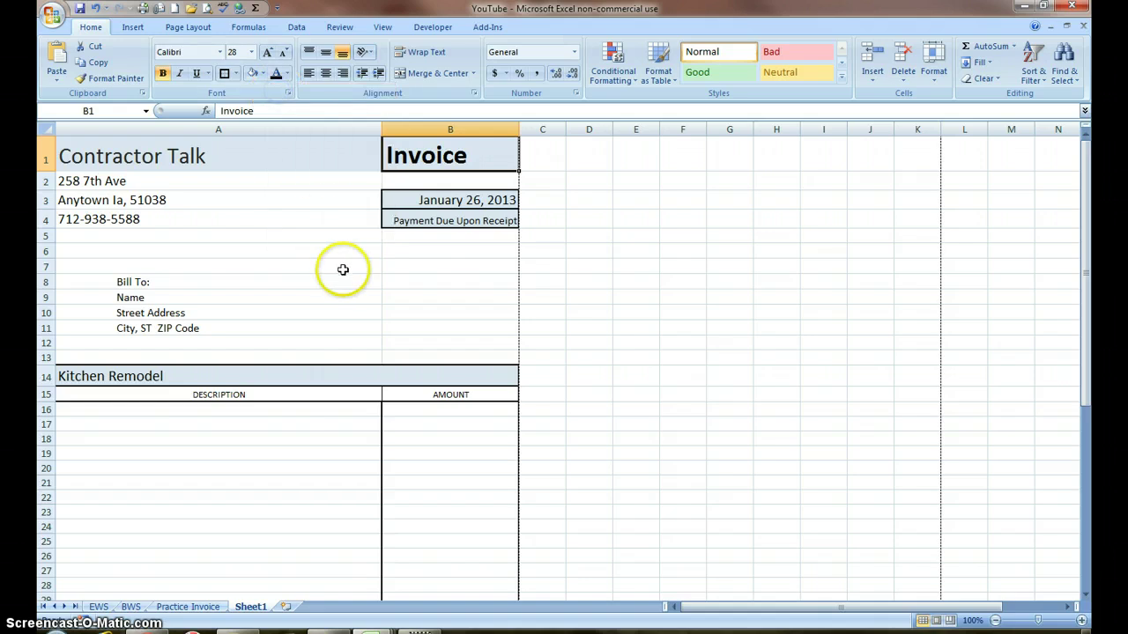
pyautogui.click(342, 270)
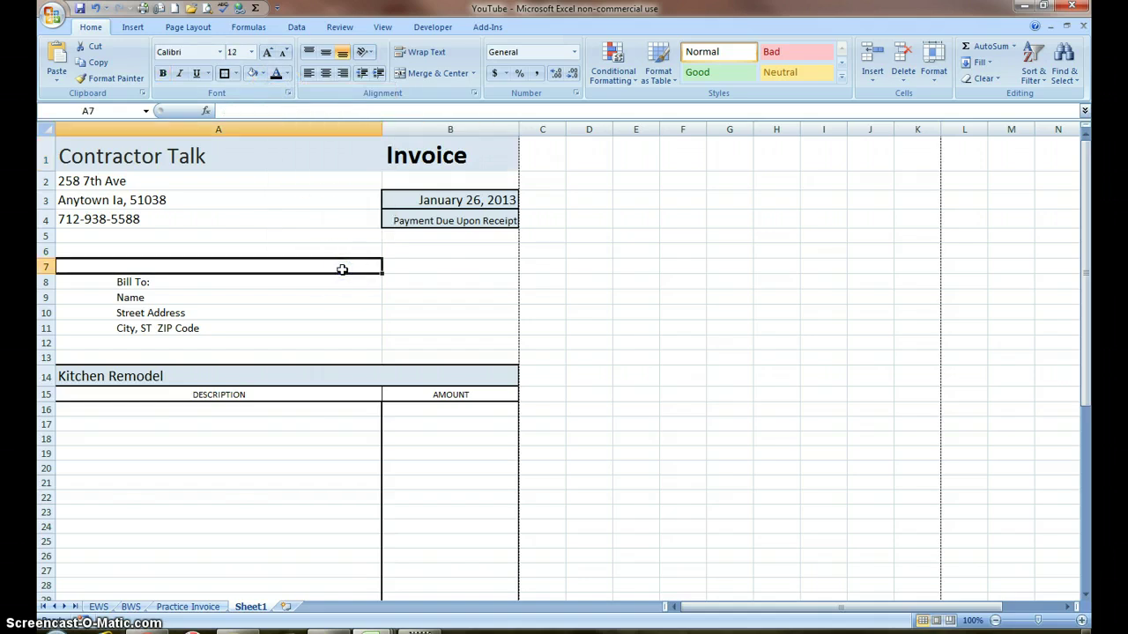
# Step: Delete empty sheet row 37 from the item table, moving the Total row to row 41
pyautogui.scroll(-6, 385, 276)
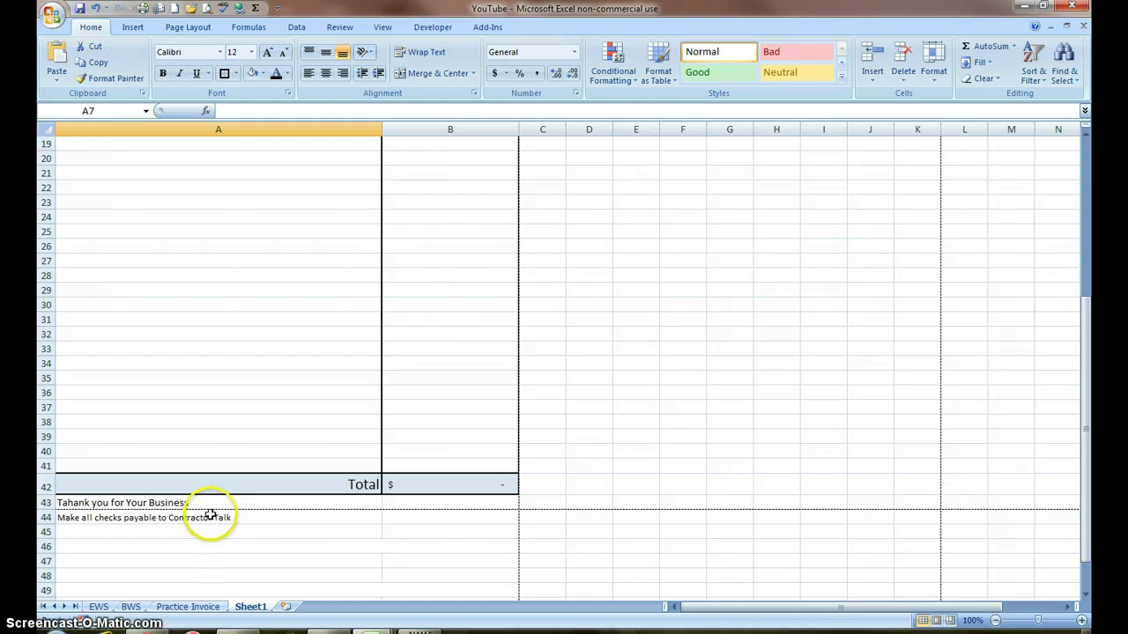
pyautogui.click(227, 407)
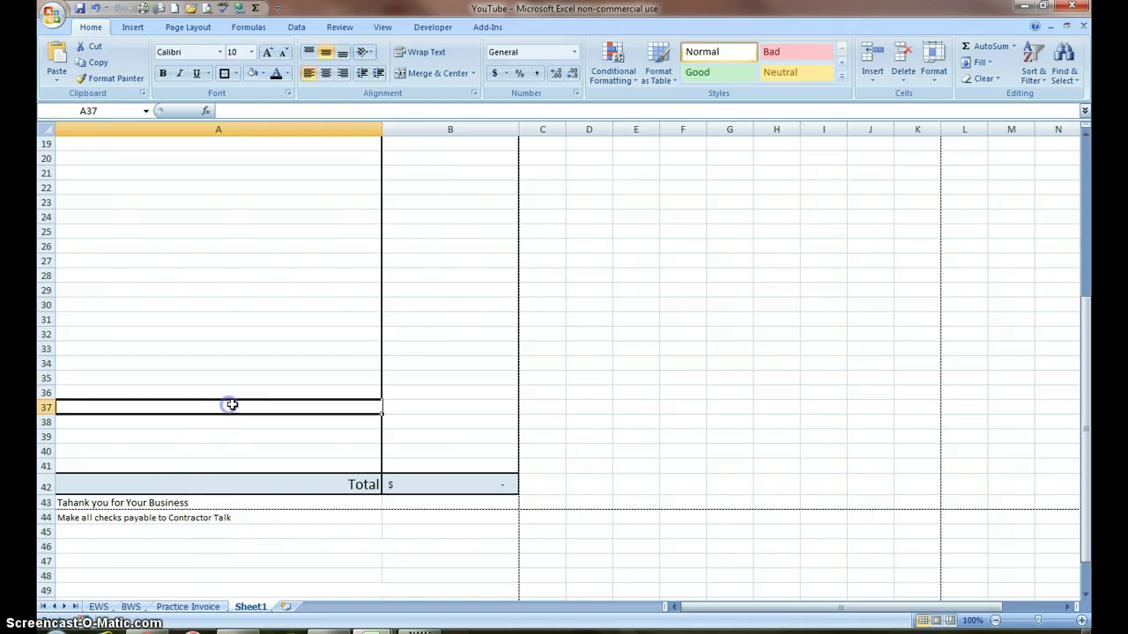
pyautogui.click(906, 84)
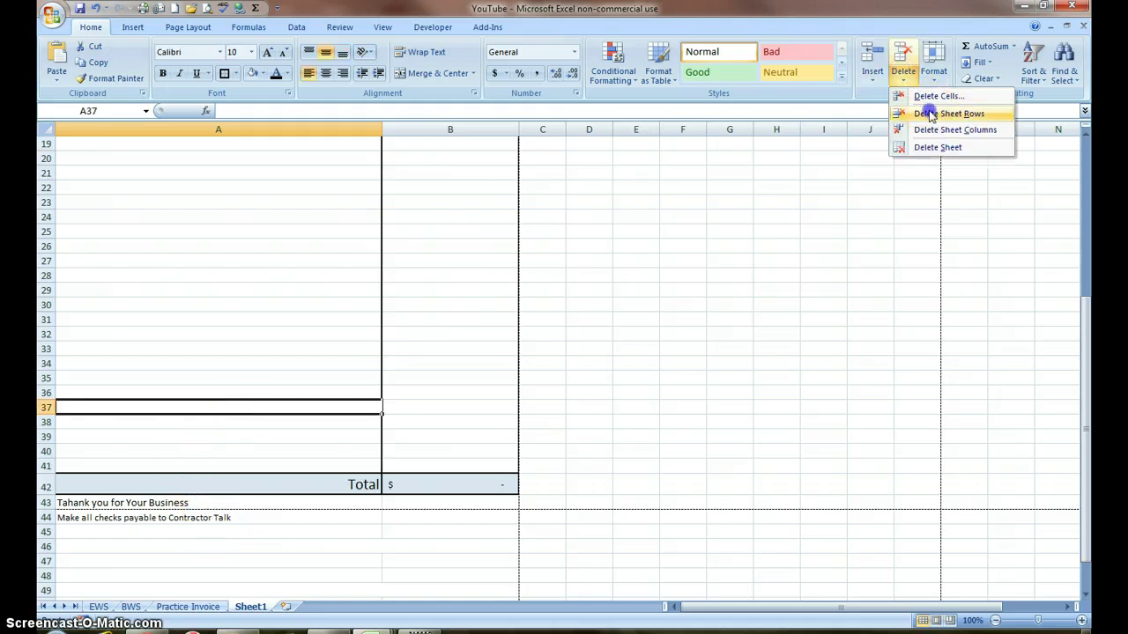
pyautogui.click(929, 110)
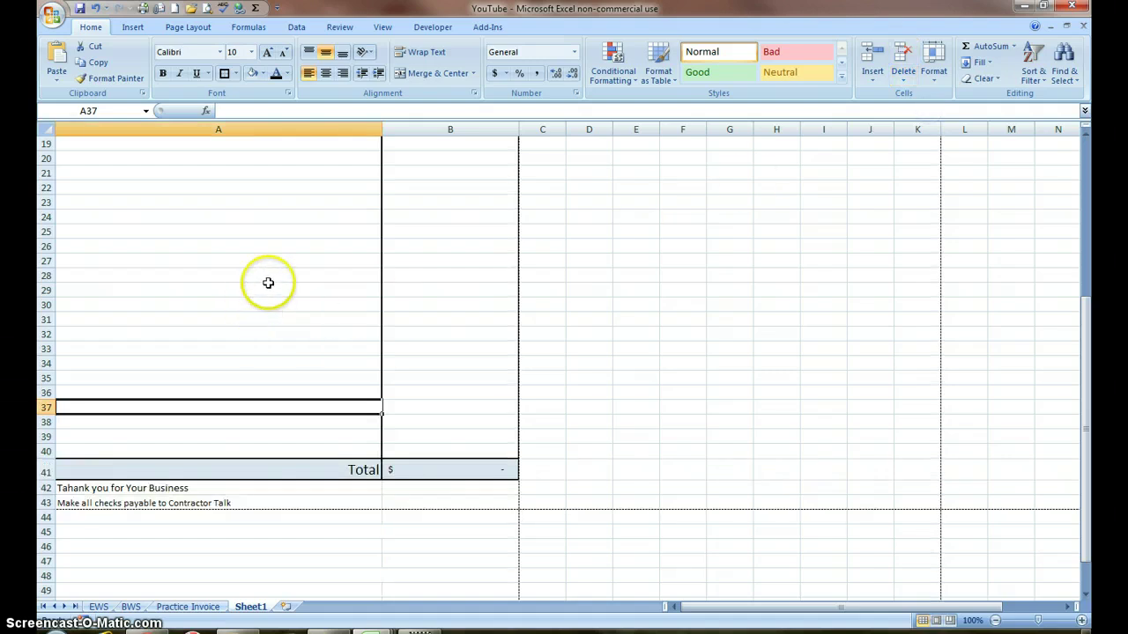
pyautogui.scroll(6, 270, 280)
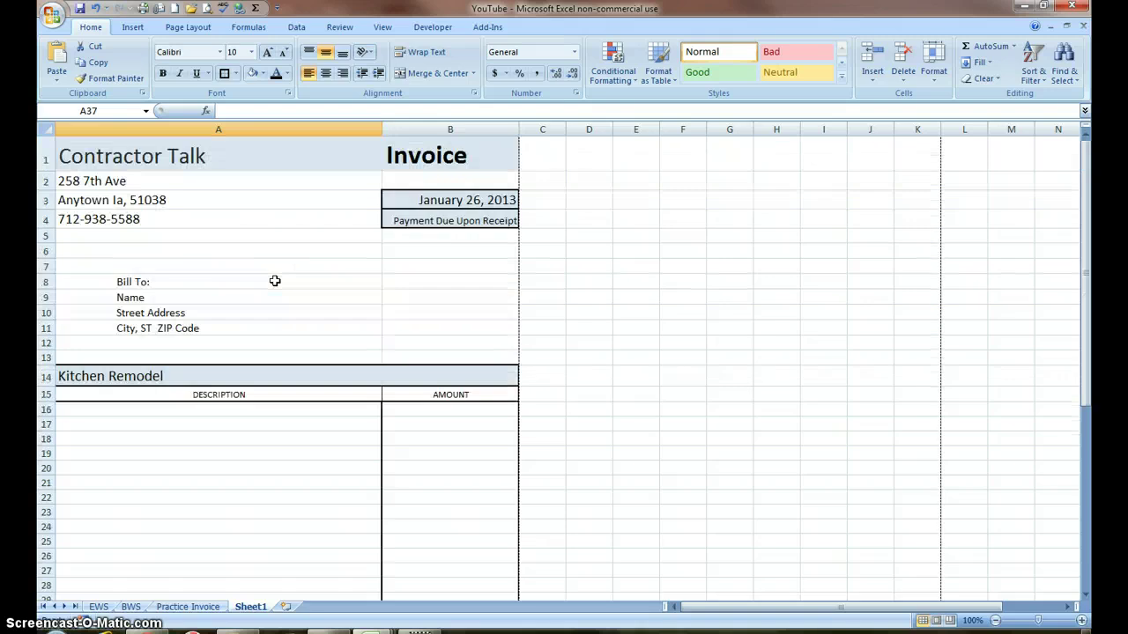